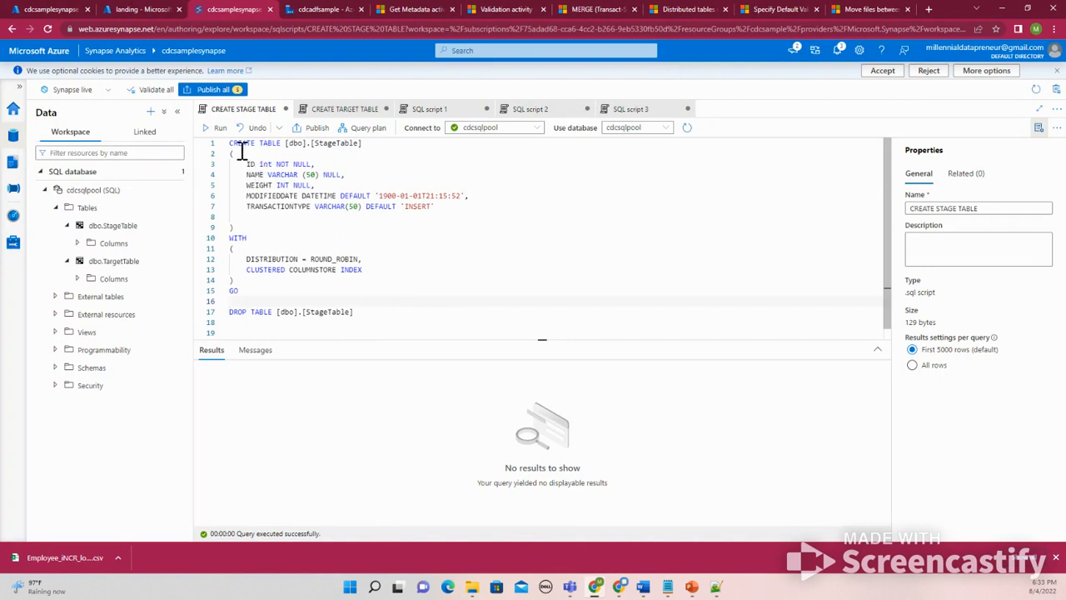
# Step: Run the CREATE TABLE statement for [dbo].[StageTable] in the CREATE STAGE TABLE script
pyautogui.moveTo(231, 142); pyautogui.dragTo(365, 275)
pyautogui.click(375, 280)
pyautogui.moveTo(340, 195); pyautogui.dragTo(487, 196)
pyautogui.click(369, 258)
pyautogui.moveTo(248, 296); pyautogui.dragTo(219, 143)
pyautogui.moveTo(373, 314); pyautogui.dragTo(228, 142)
pyautogui.click(214, 128)
pyautogui.click(213, 129)
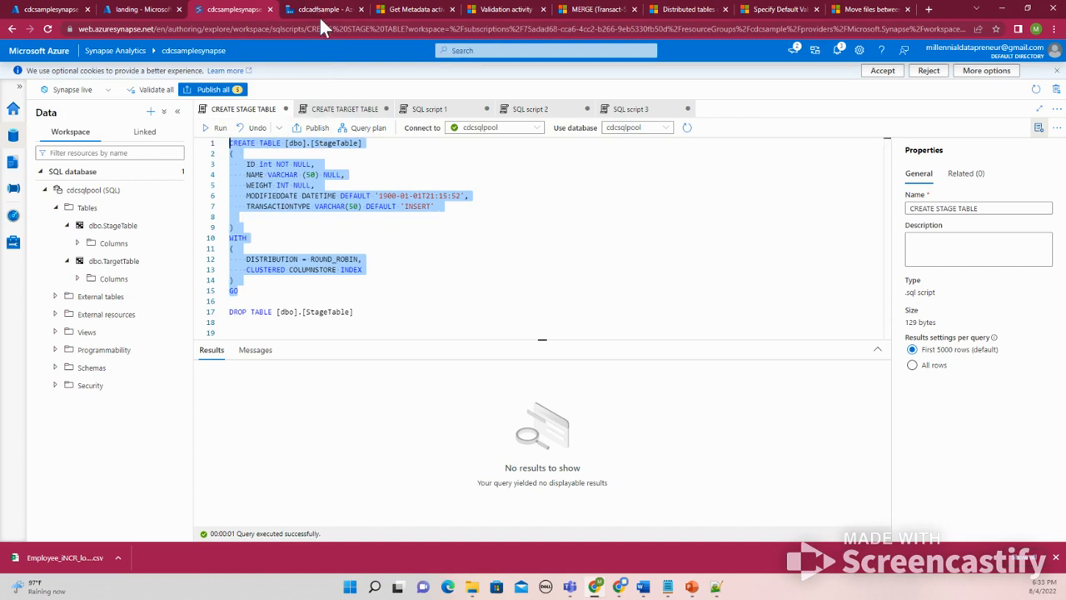
# Step: Add a not null constraint after the default values of the MODIFIEDDATE and TRANSACTIONTYPE columns in the stage table script
pyautogui.click(465, 196)
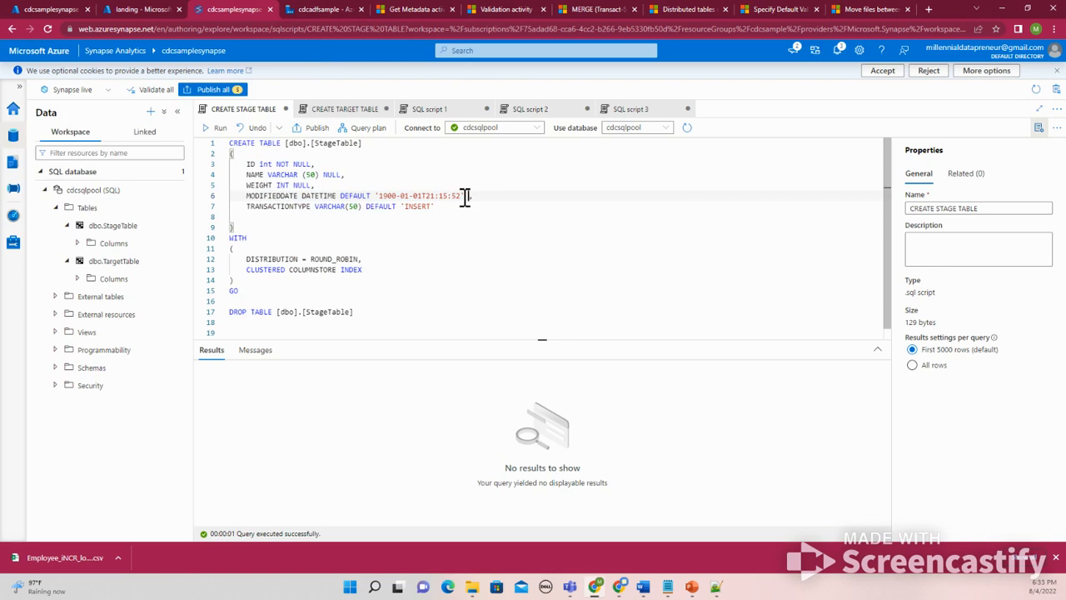
pyautogui.write('not nu')
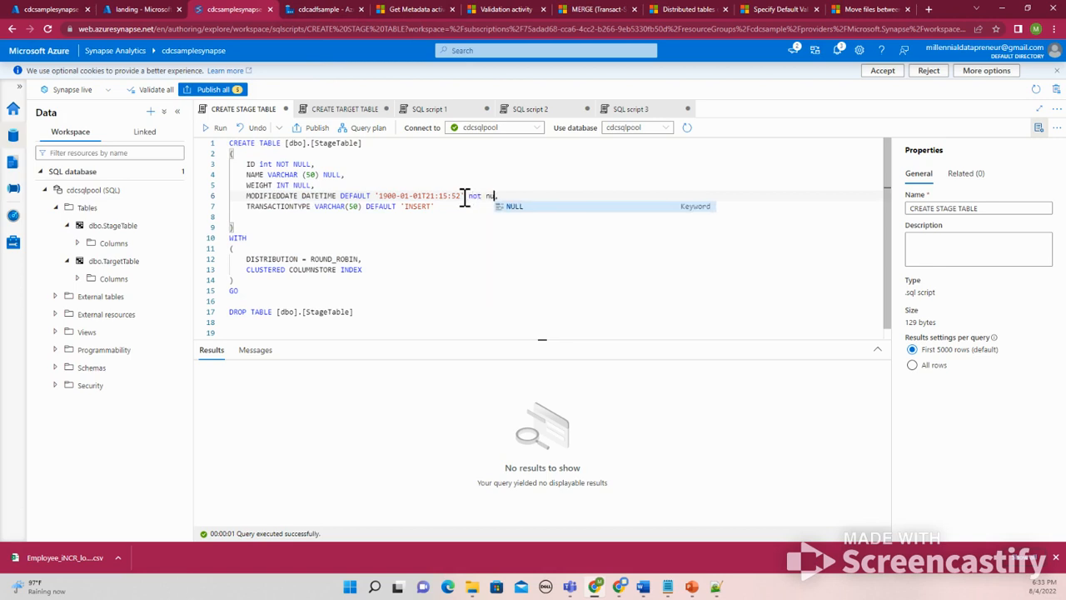
pyautogui.write('ll')
pyautogui.click(430, 209)
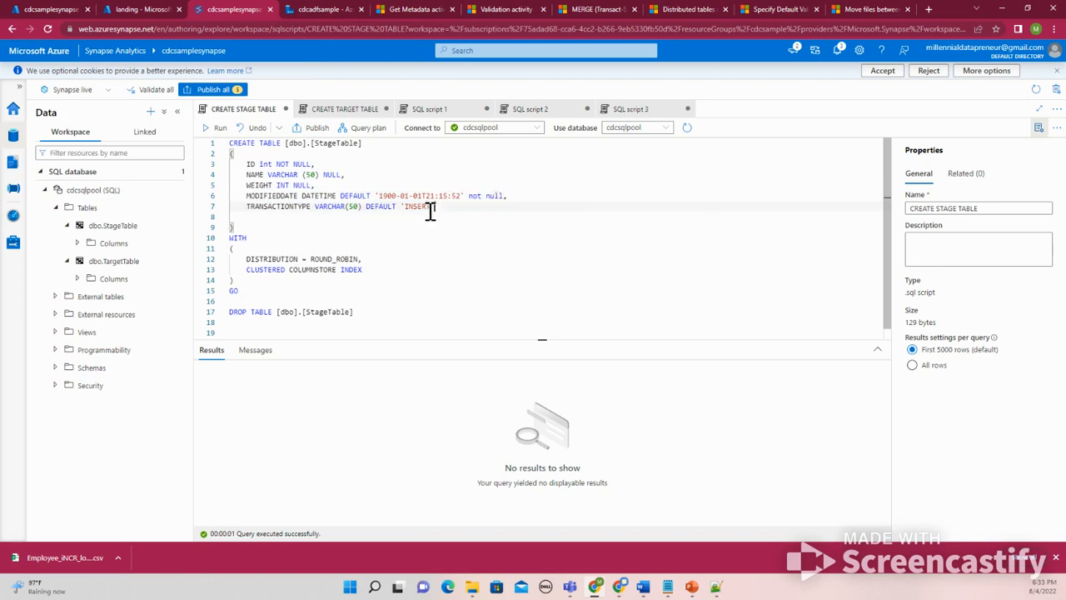
pyautogui.write('not null')
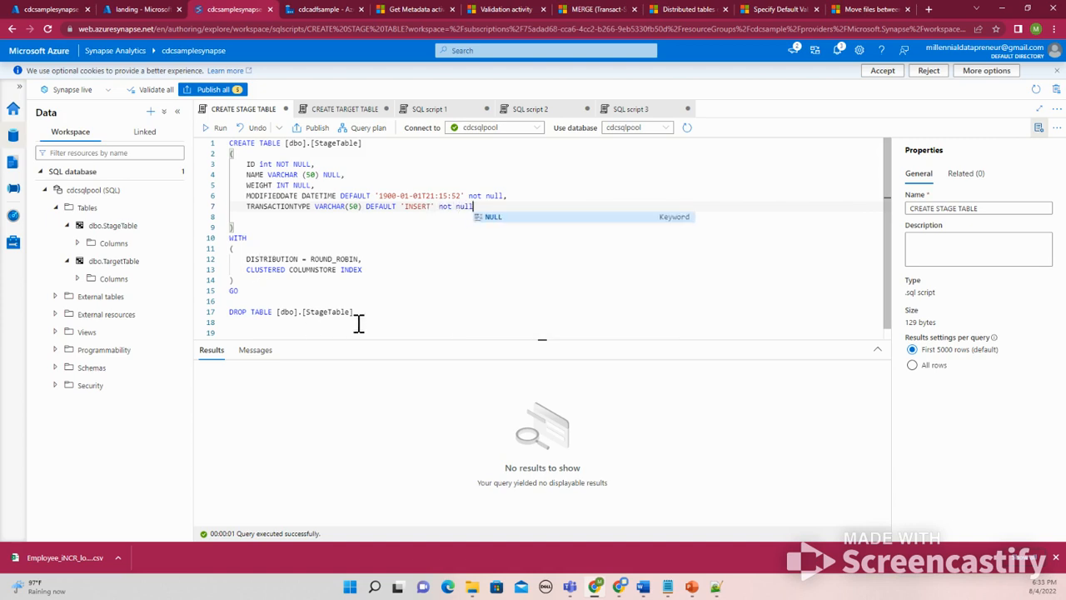
# Step: Drop [dbo].[StageTable] and recreate it by running the edited CREATE TABLE statement
pyautogui.moveTo(384, 317); pyautogui.dragTo(204, 306)
pyautogui.click(210, 322)
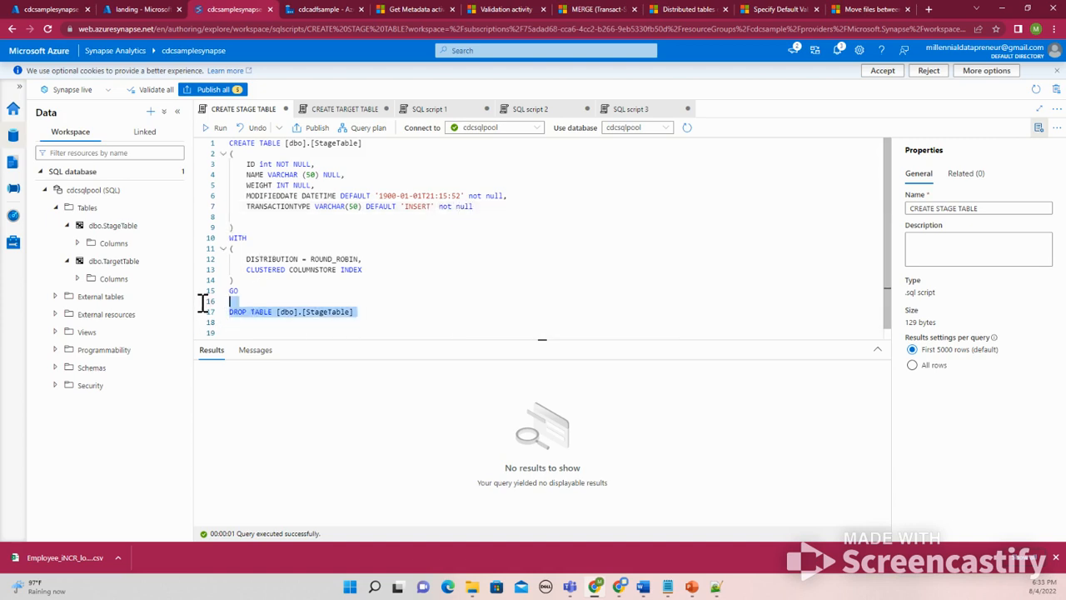
pyautogui.click(210, 129)
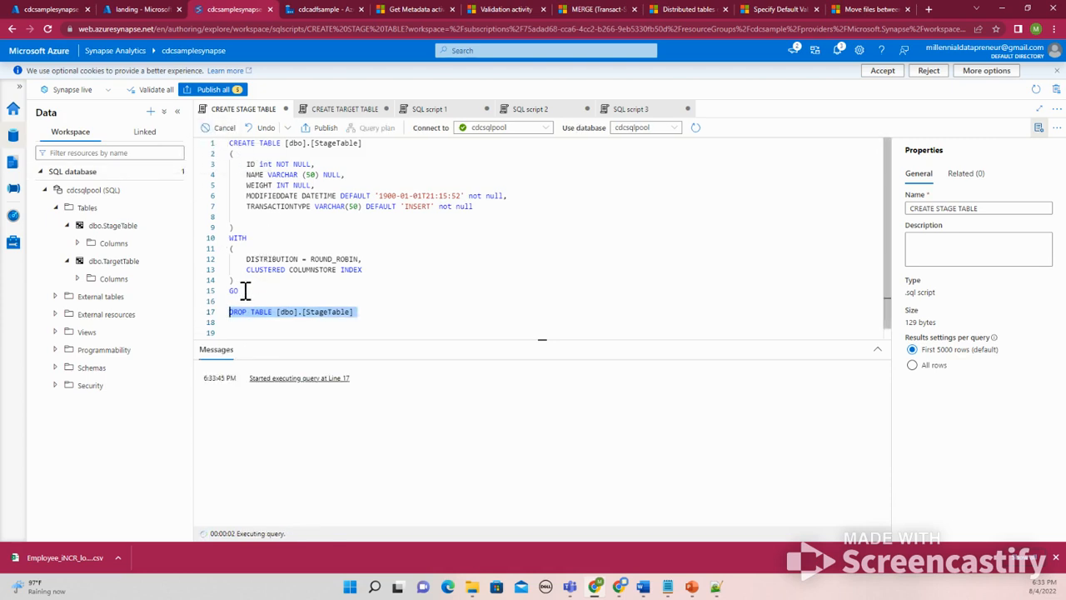
pyautogui.moveTo(246, 290); pyautogui.dragTo(191, 142)
pyautogui.click(217, 129)
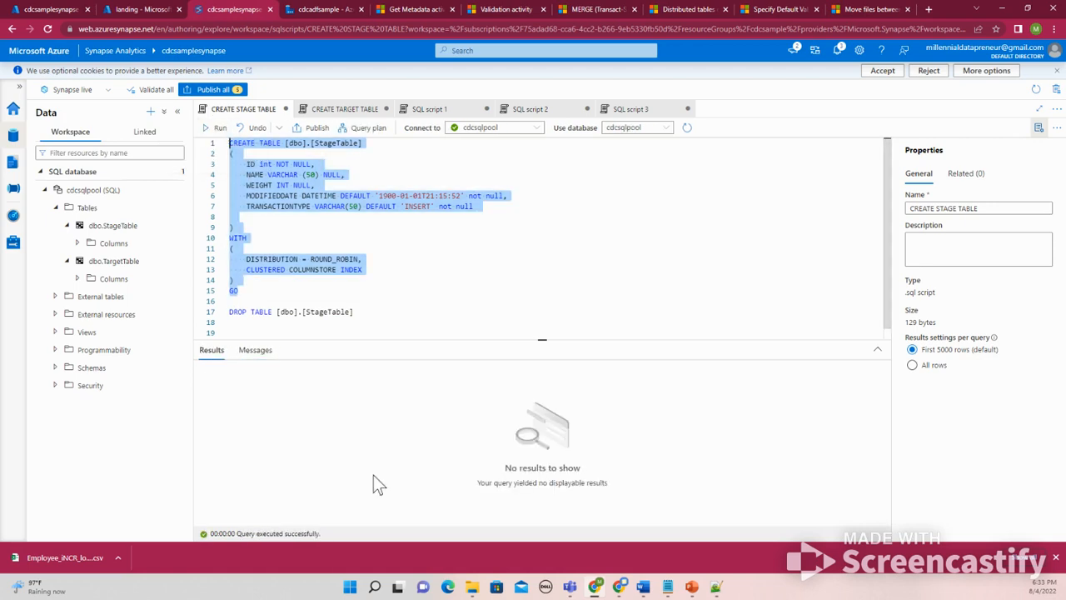
# Step: Switch to the landing storage container in the Azure portal and open its input/Employee folder
pyautogui.click(310, 8)
pyautogui.click(142, 10)
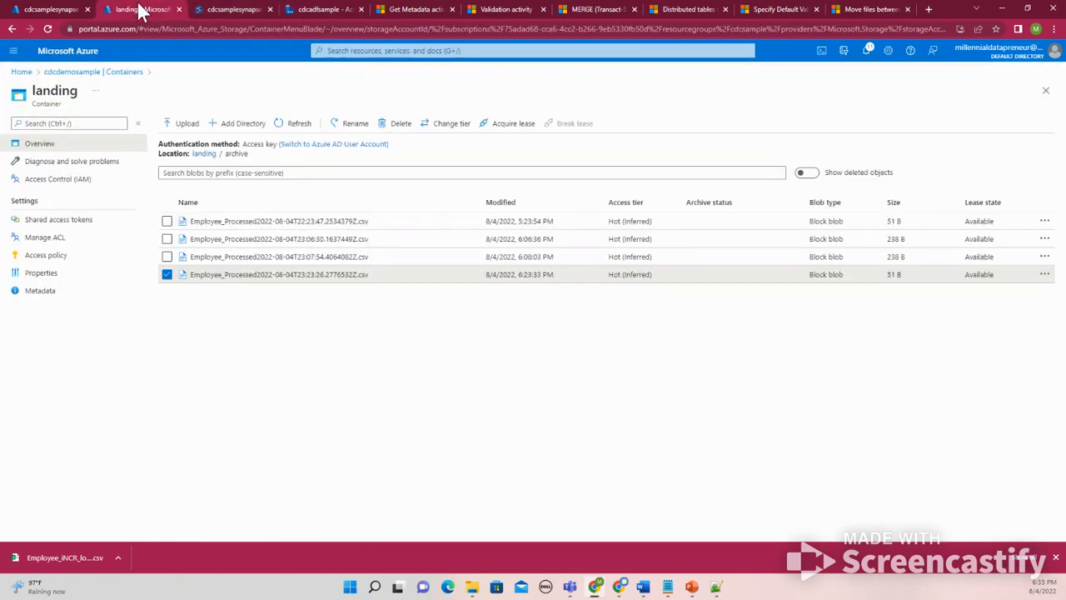
pyautogui.click(202, 154)
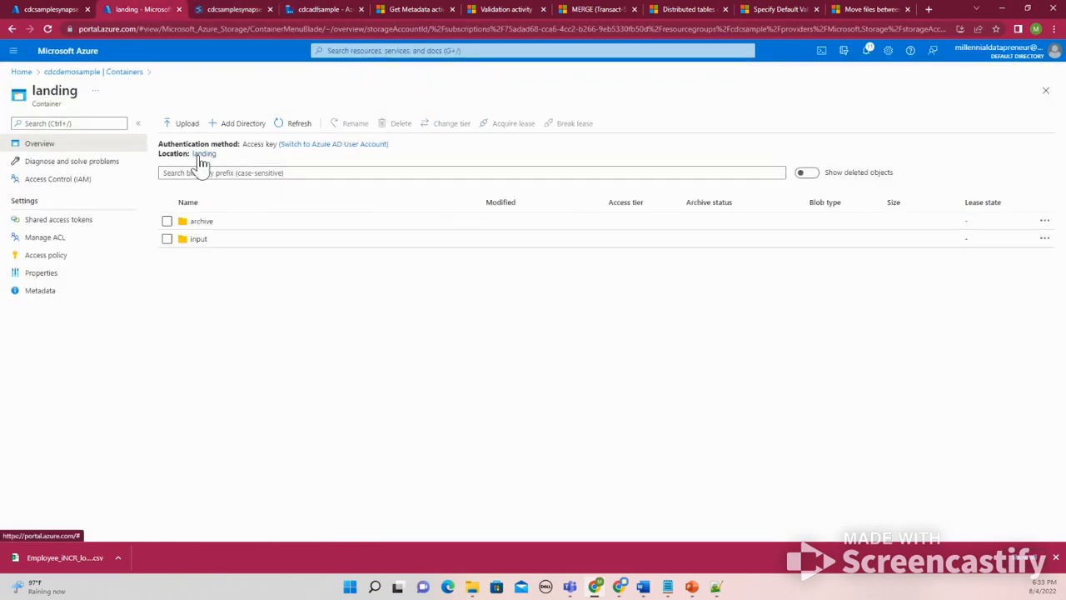
pyautogui.click(197, 239)
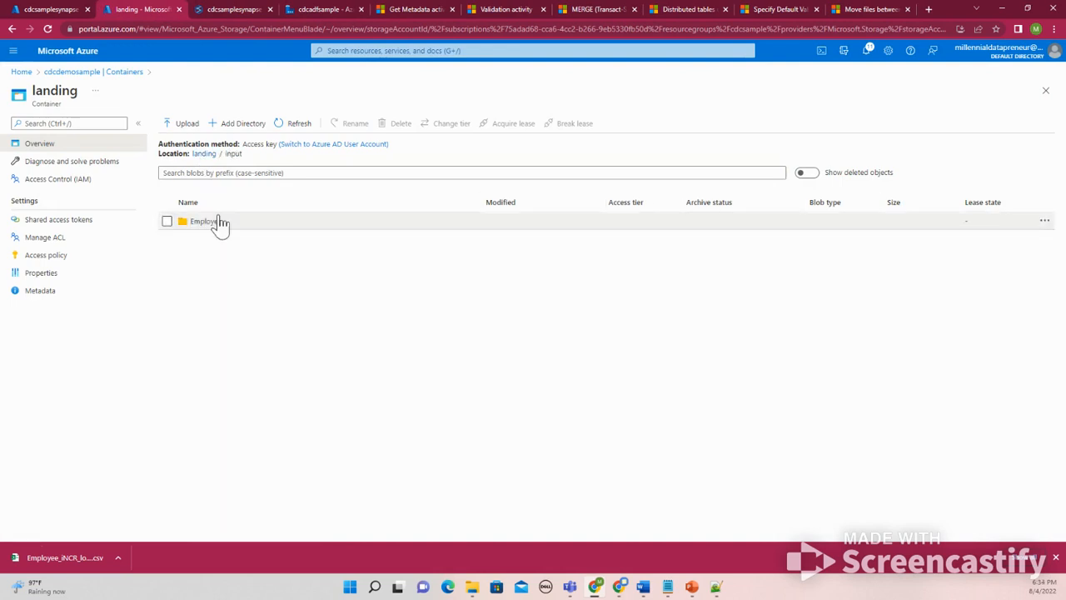
pyautogui.click(218, 223)
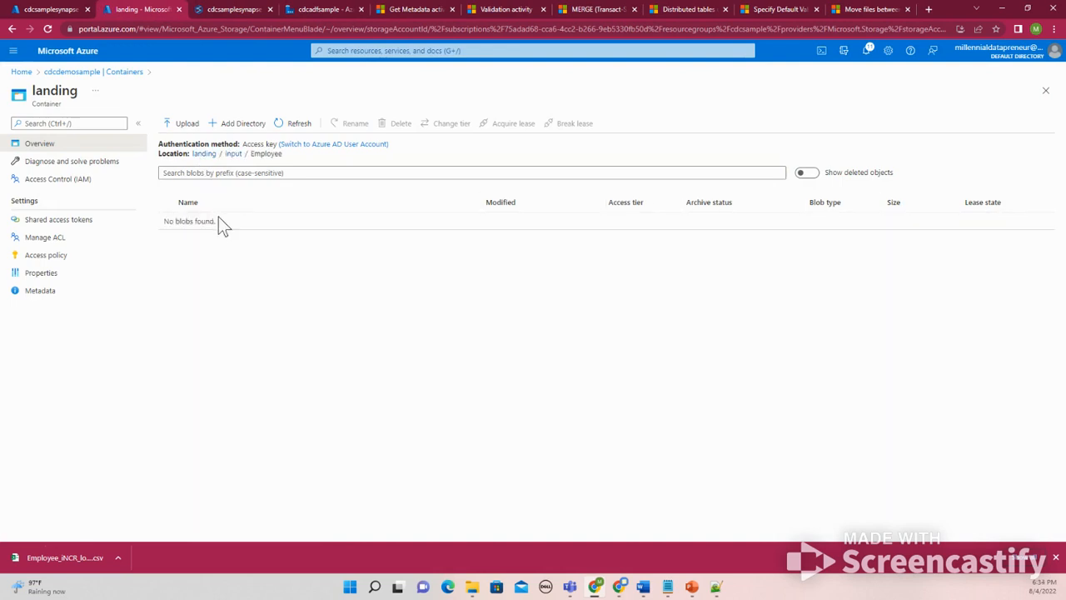
# Step: Upload Employee_full_load.csv from the Cdcproject-main folder into the Employee folder
pyautogui.click(187, 125)
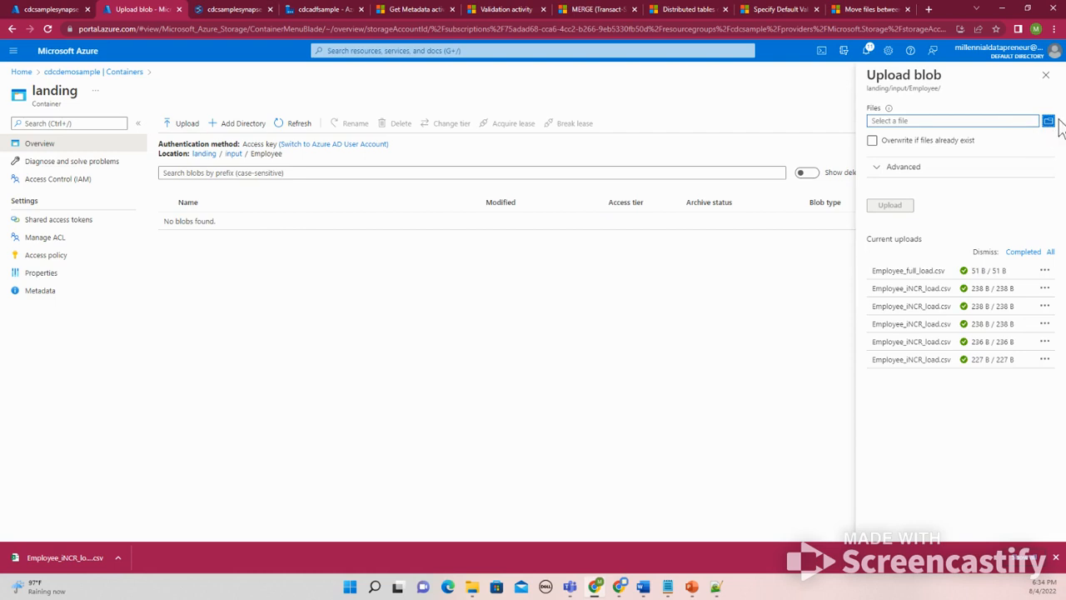
pyautogui.click(1047, 122)
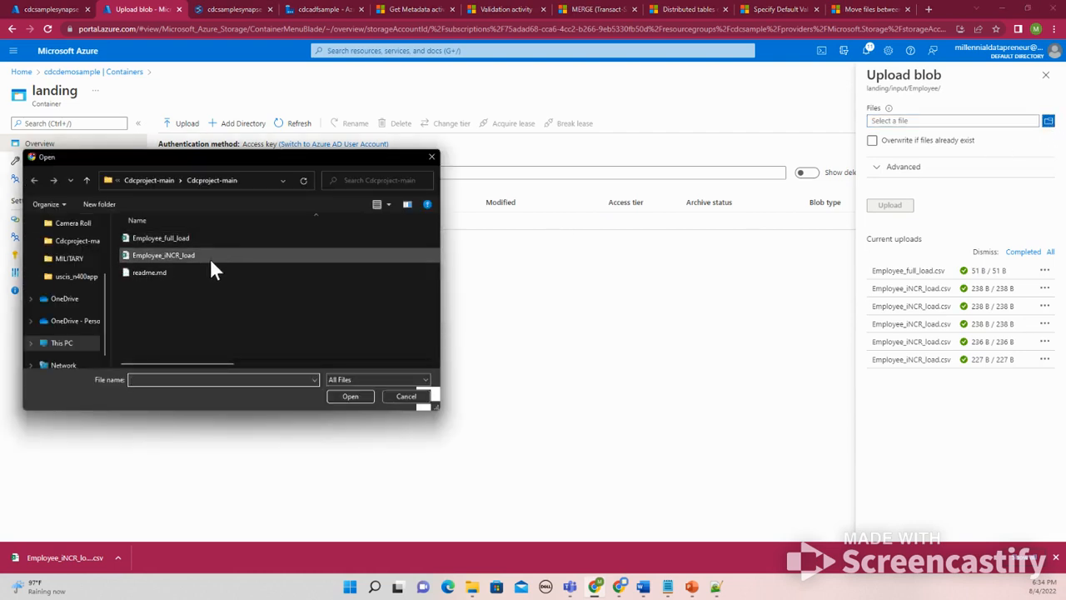
pyautogui.click(196, 238)
pyautogui.click(343, 397)
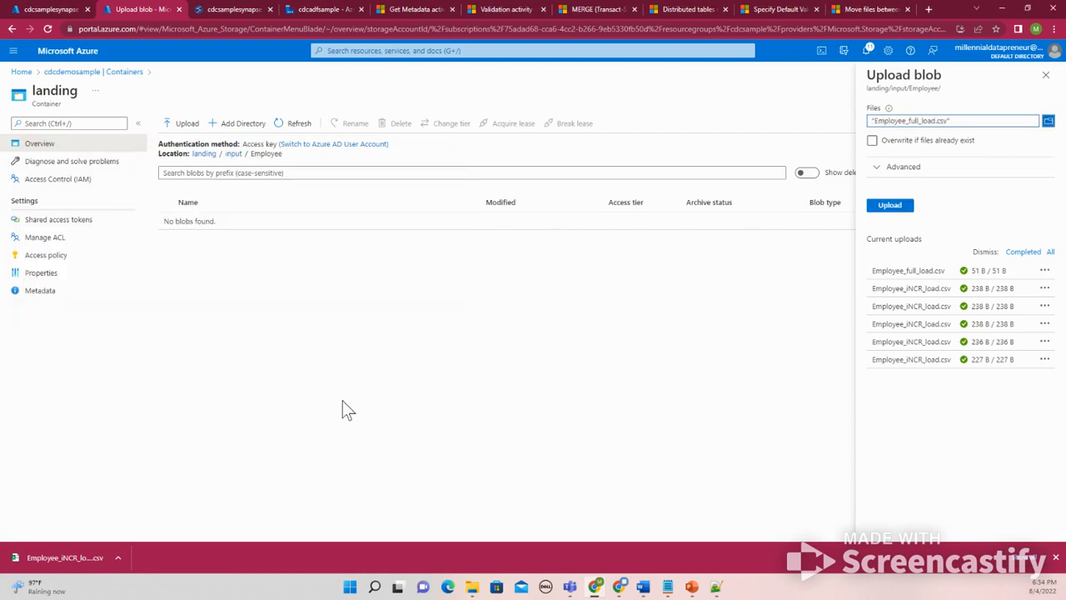
pyautogui.click(887, 205)
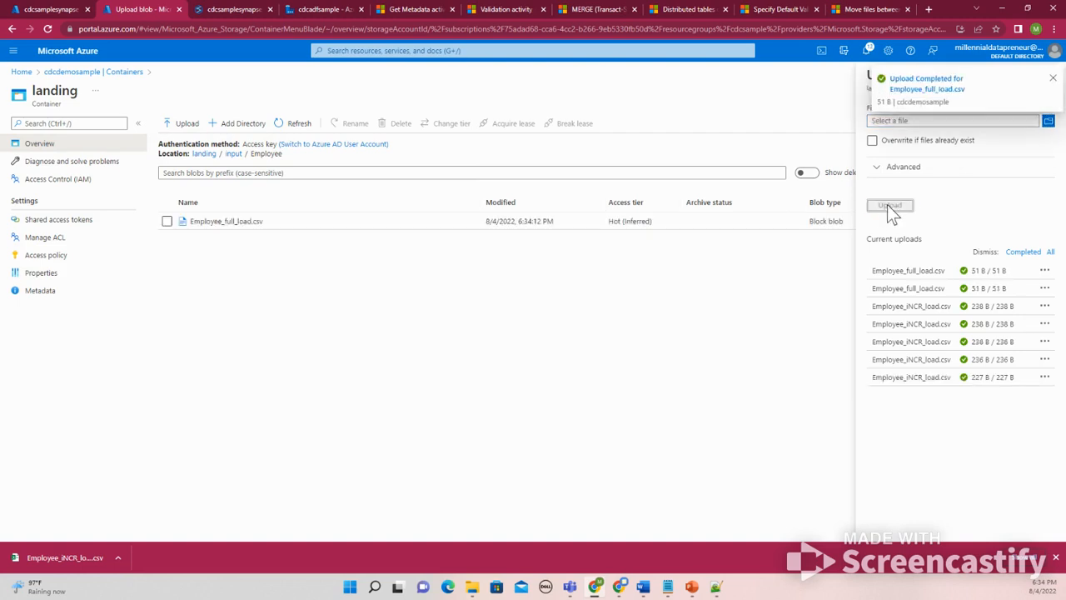
pyautogui.click(310, 10)
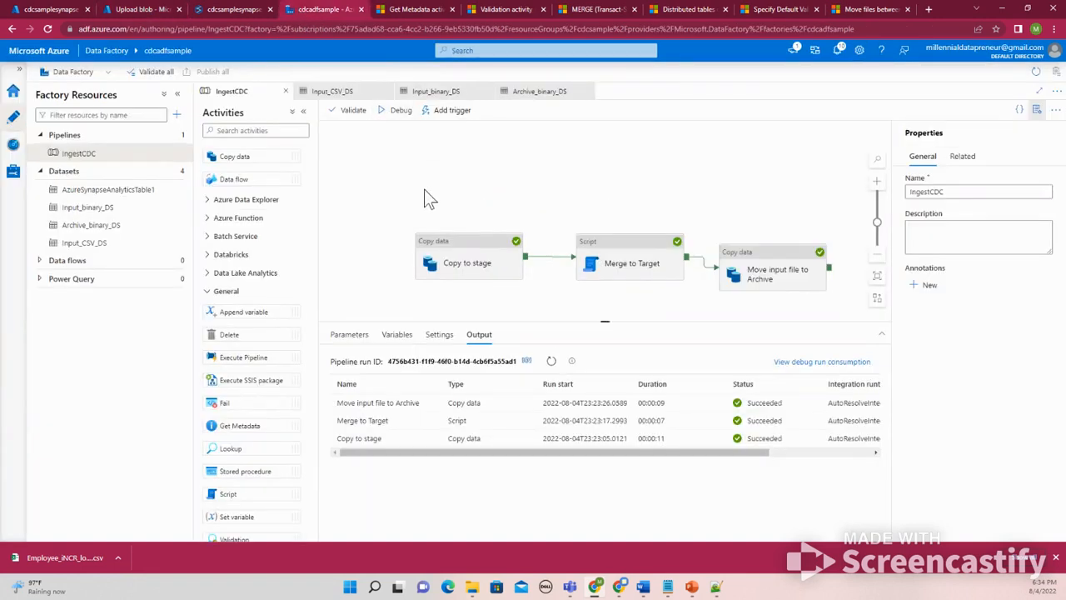
pyautogui.click(222, 9)
pyautogui.click(134, 9)
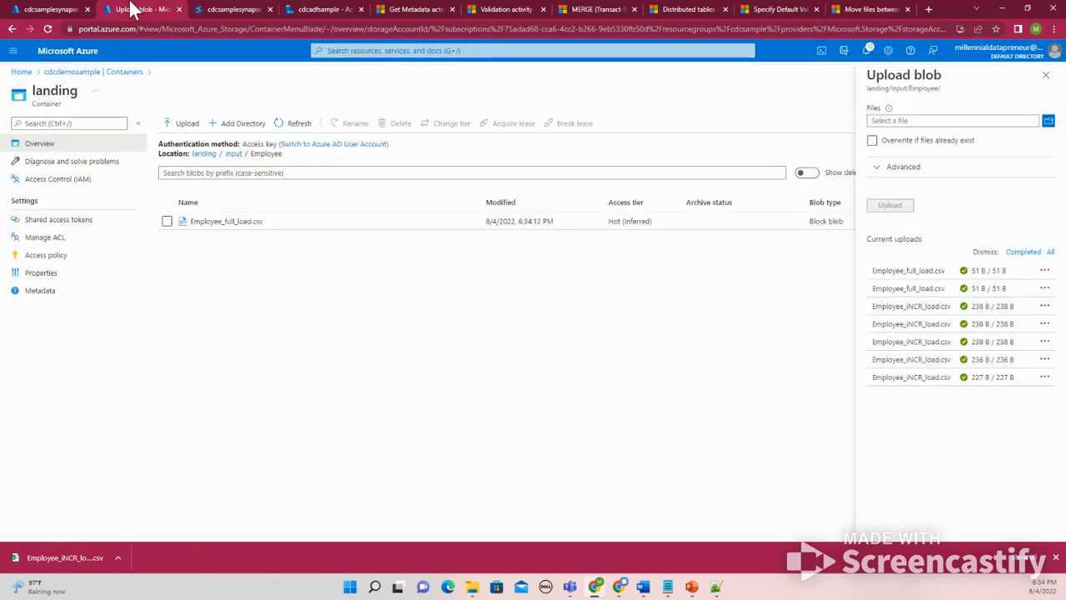
pyautogui.click(221, 10)
pyautogui.click(306, 12)
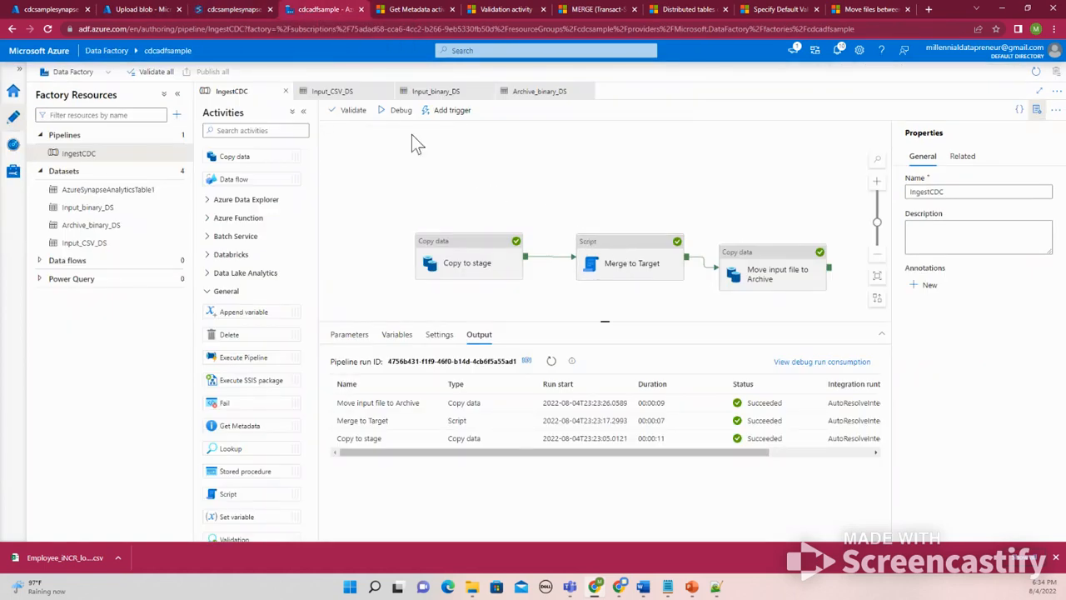
pyautogui.click(143, 9)
# Step: Switch to Synapse Analytics and run the commented-out truncate statement for [dbo].[TargetTable] in SQL script 3
pyautogui.click(212, 7)
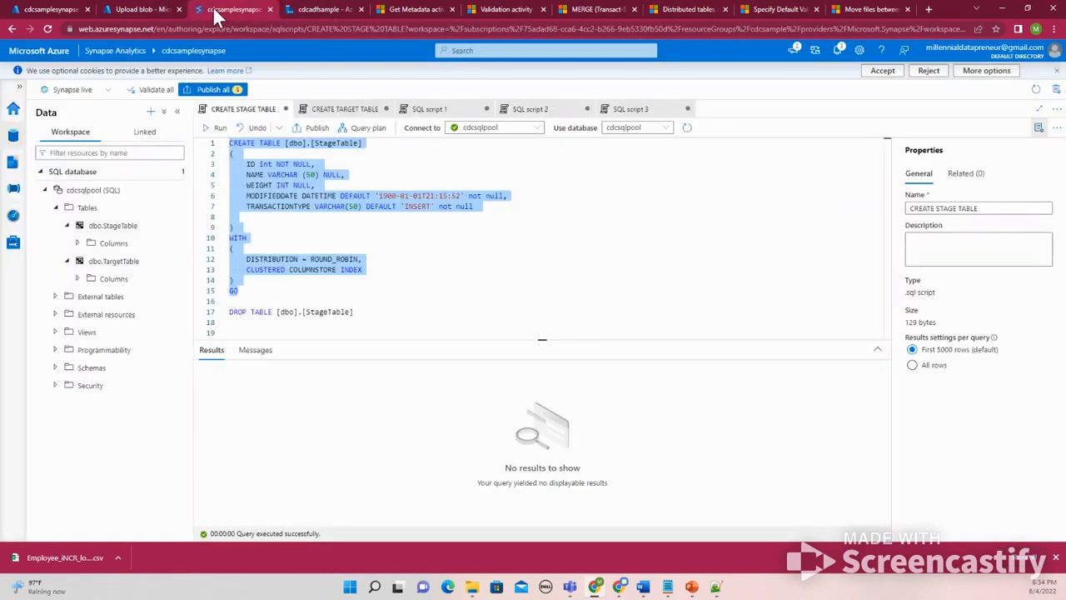
pyautogui.click(345, 113)
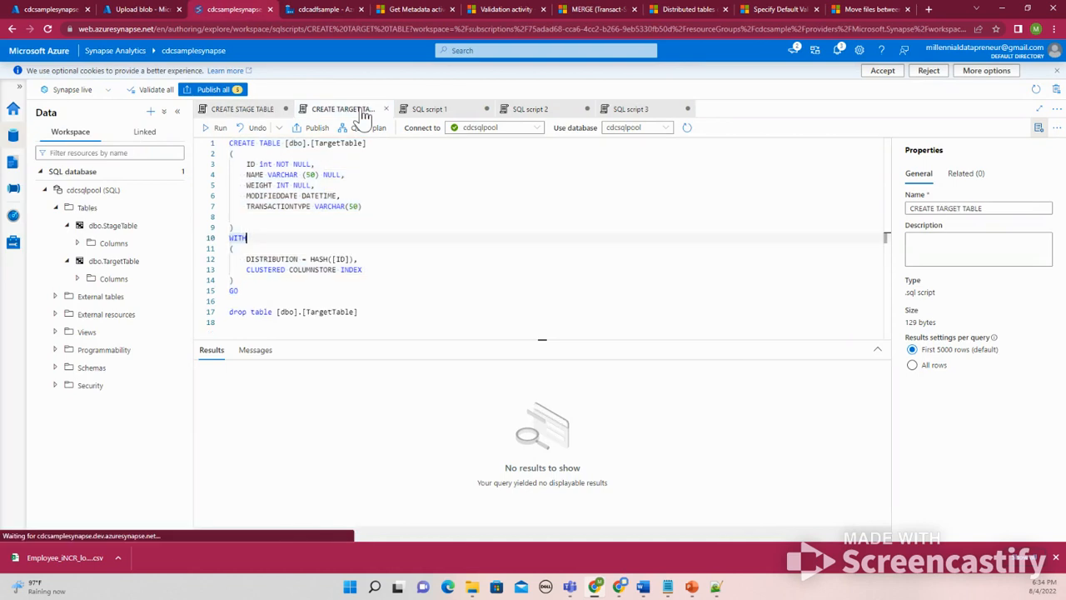
pyautogui.click(441, 117)
pyautogui.click(519, 119)
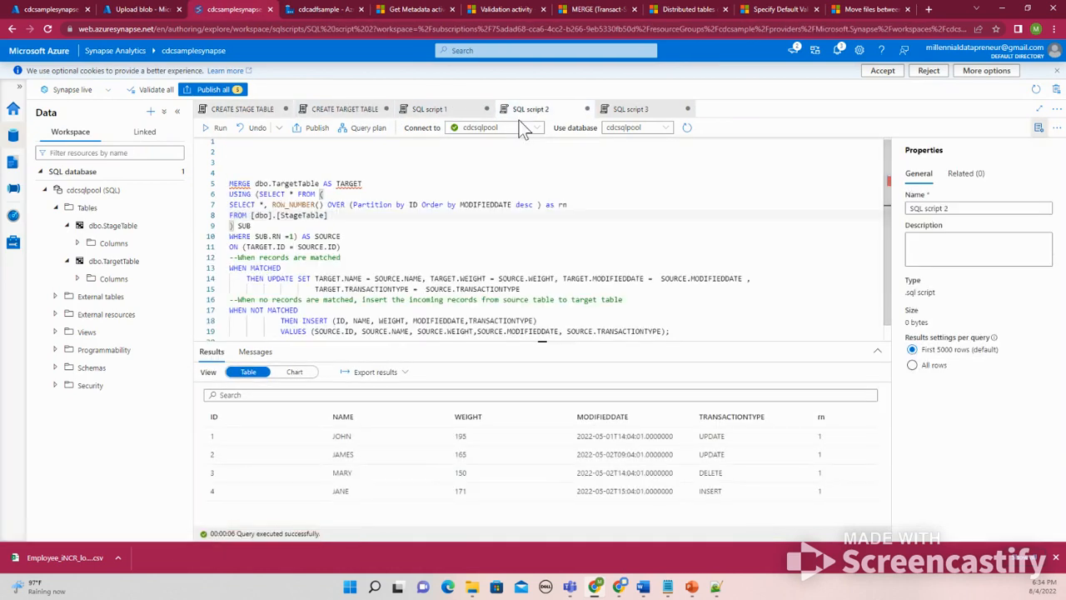
pyautogui.scroll(-1, 471, 212)
pyautogui.click(636, 110)
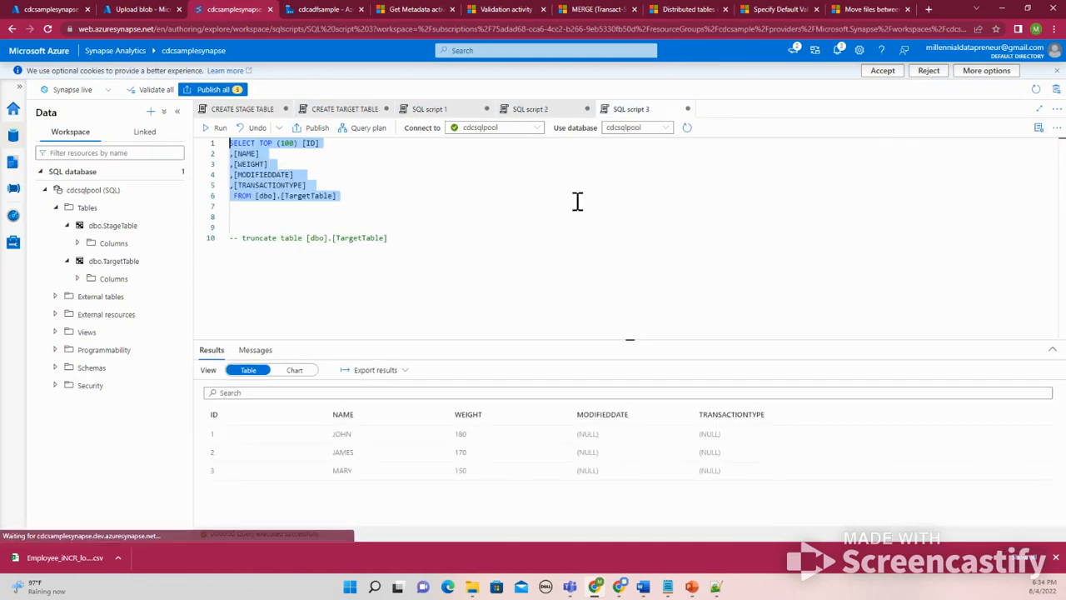
pyautogui.moveTo(415, 237); pyautogui.dragTo(241, 238)
pyautogui.click(210, 127)
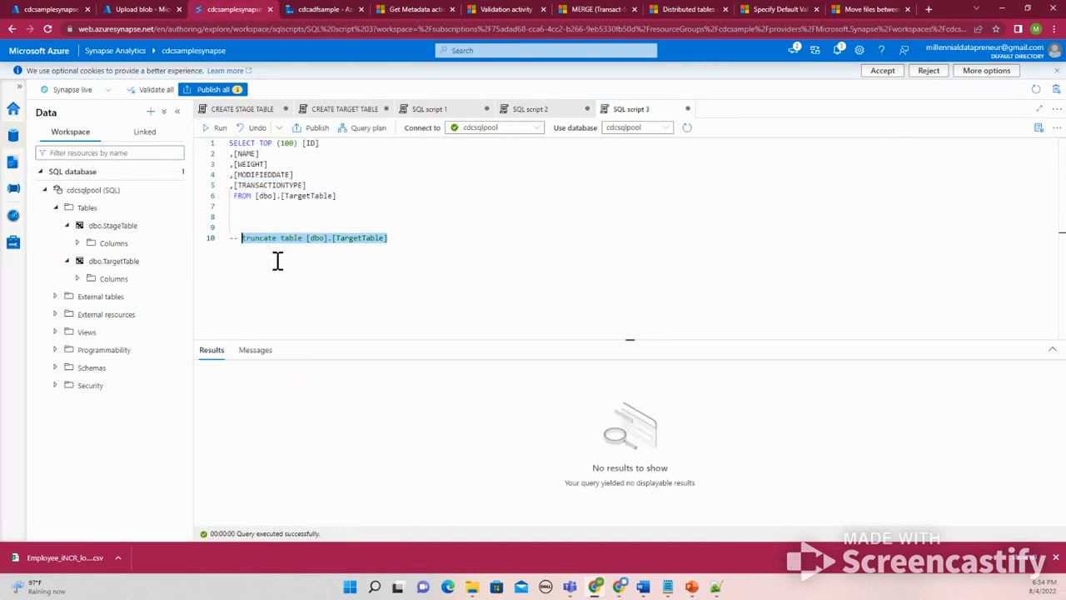
pyautogui.click(339, 267)
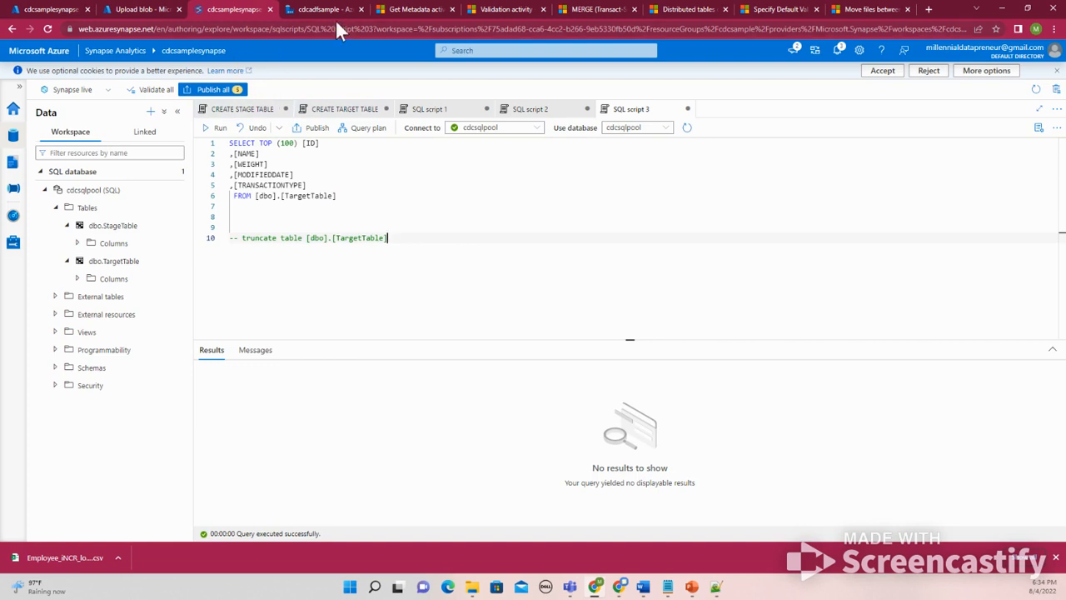
# Step: Switch to Data Factory, start a debug run of the IngestCDC pipeline and refresh its run output
pyautogui.click(317, 5)
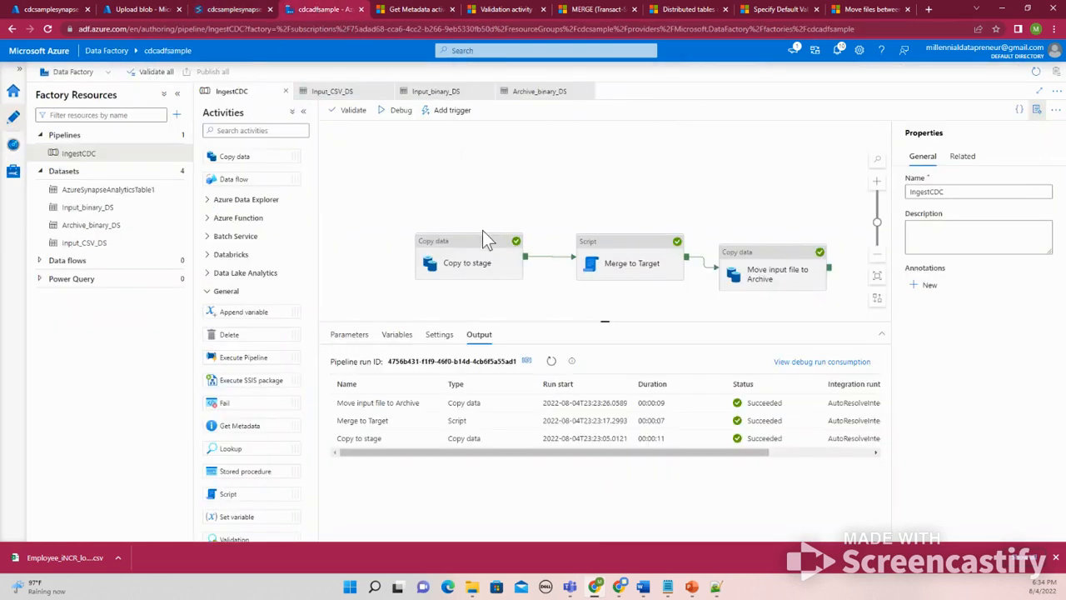
pyautogui.click(402, 110)
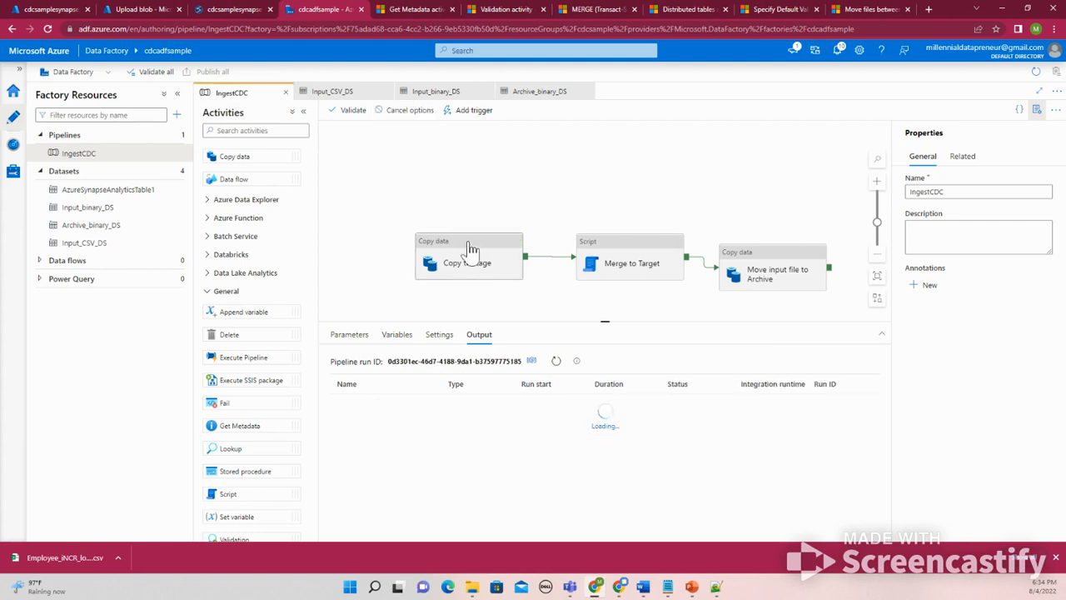
pyautogui.click(556, 361)
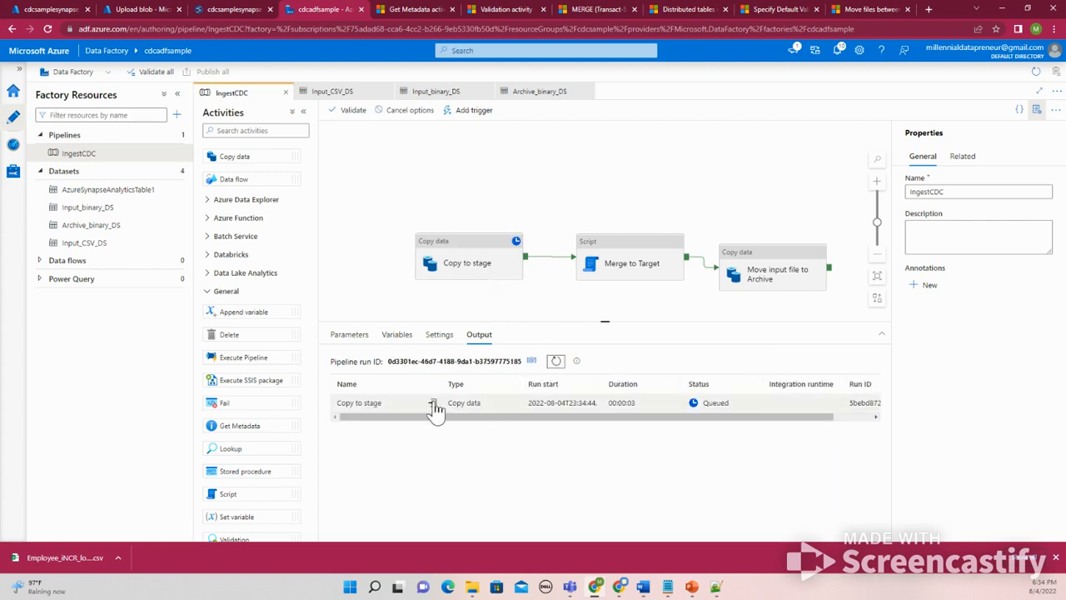
# Step: Check the Employee input folder, and in Synapse run SQL script 1's SELECT TOP (100) query on [dbo].[StageTable]
pyautogui.click(142, 10)
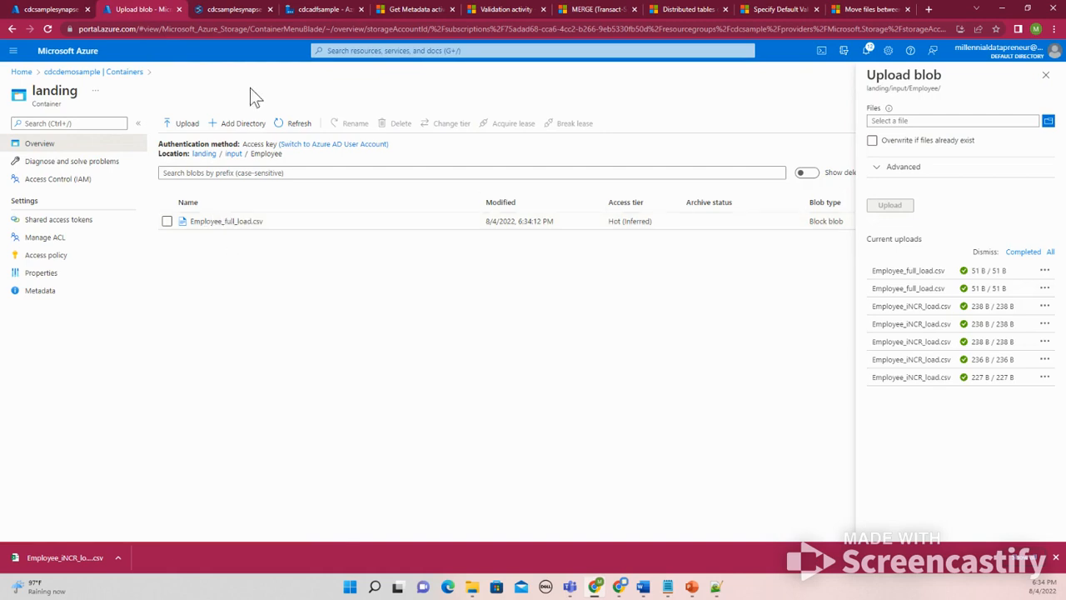
pyautogui.click(240, 9)
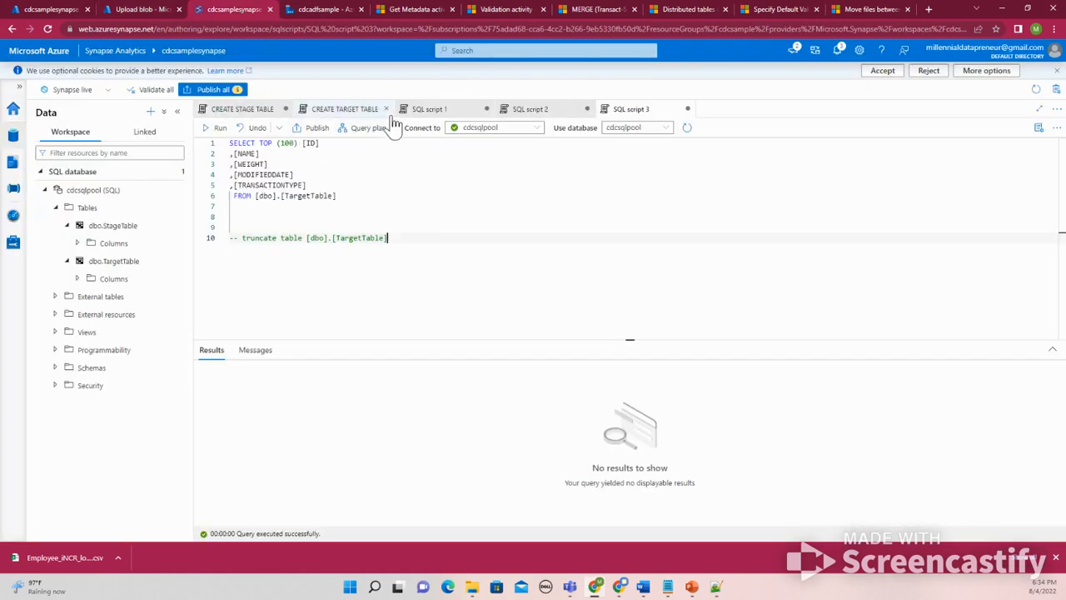
pyautogui.click(429, 111)
pyautogui.click(350, 198)
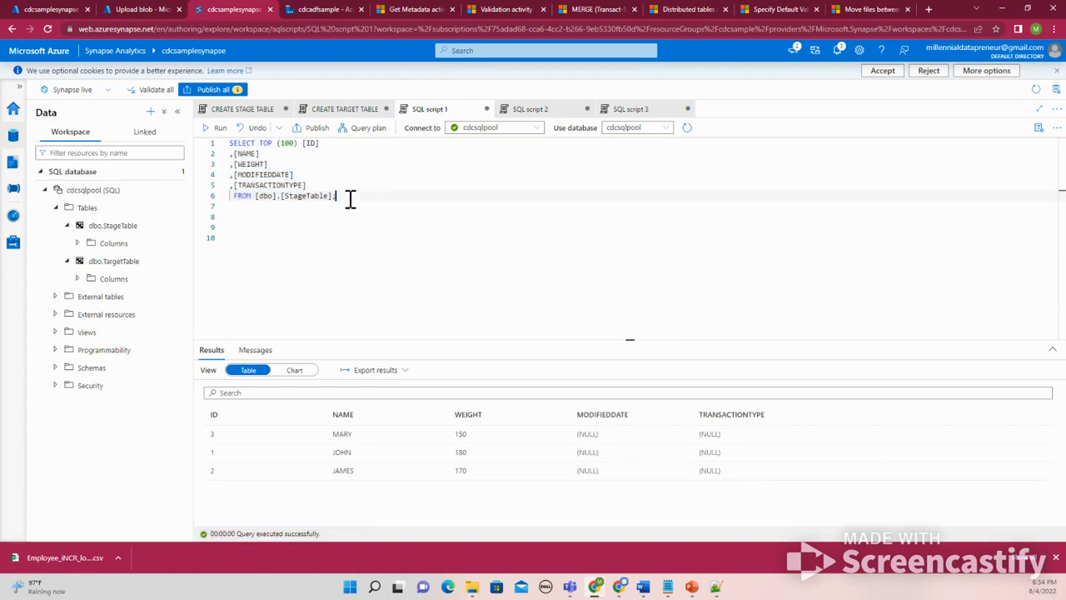
pyautogui.hotkey('ctrl', 'a')
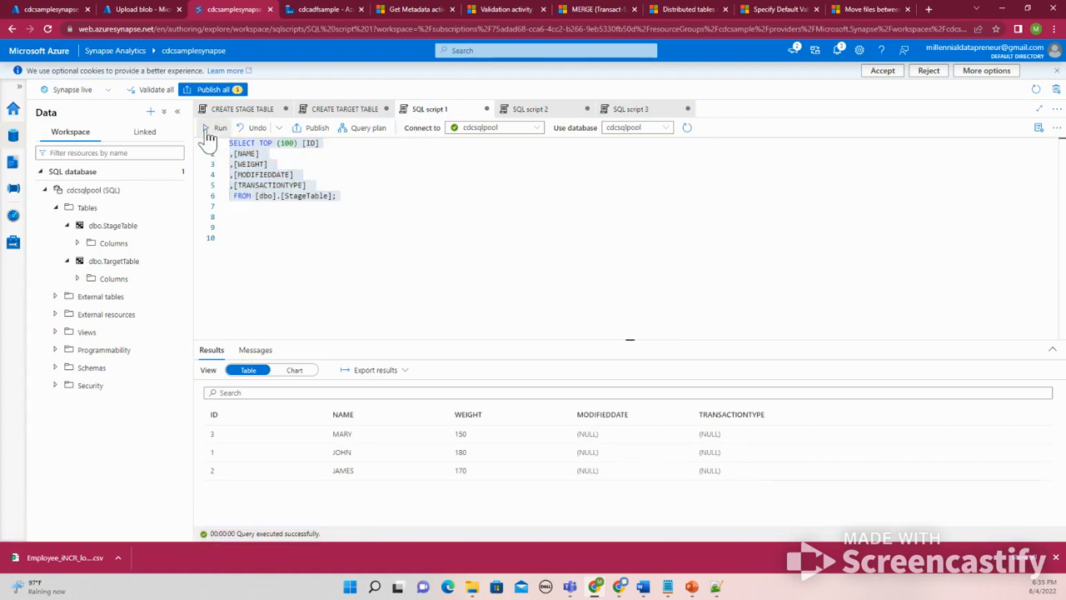
pyautogui.click(210, 131)
pyautogui.click(209, 135)
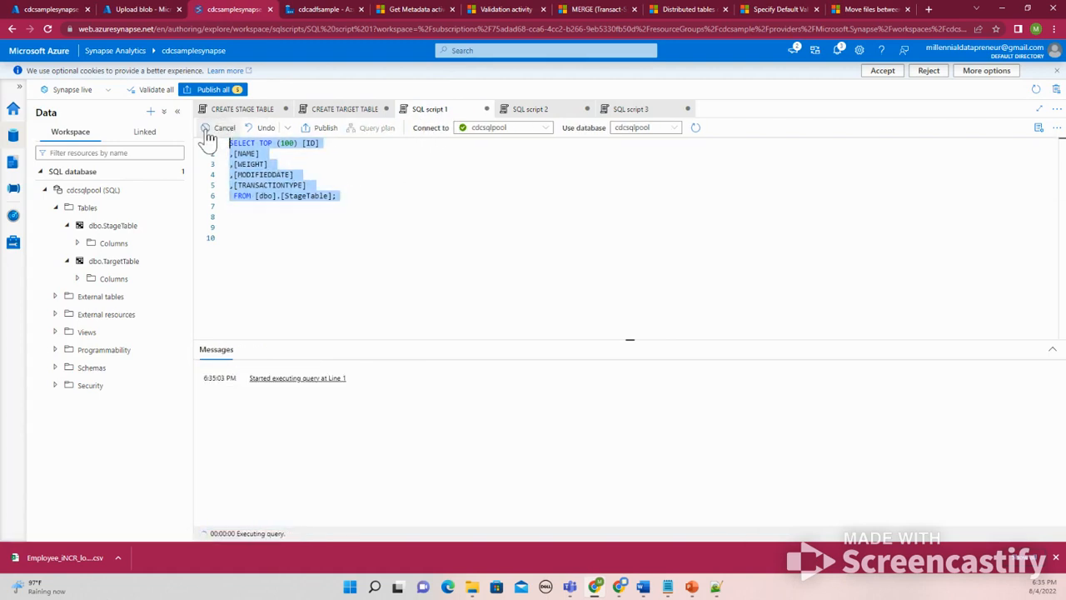
pyautogui.click(209, 135)
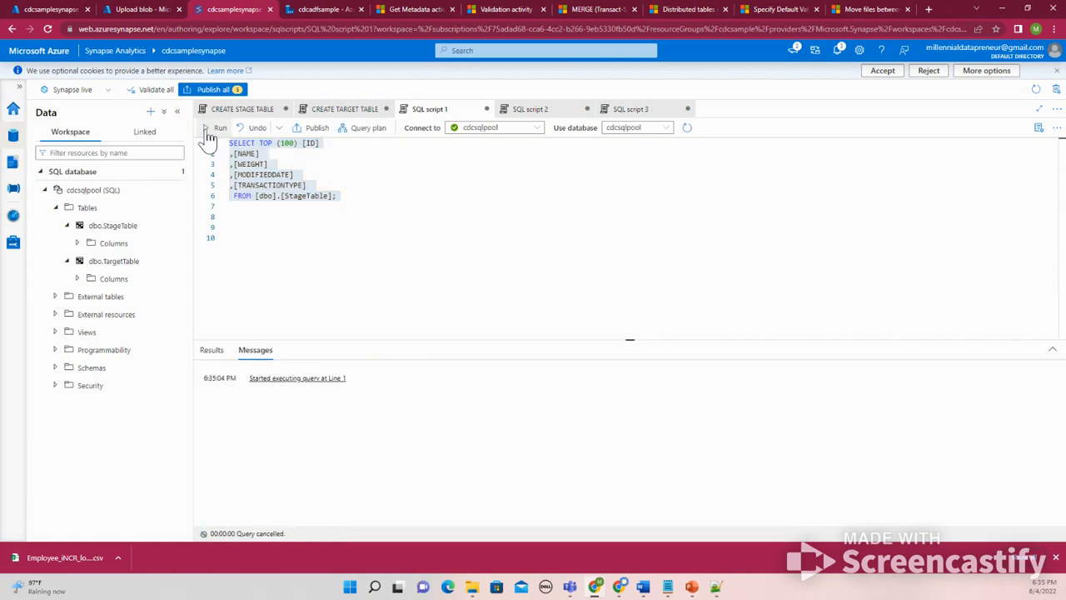
pyautogui.click(210, 135)
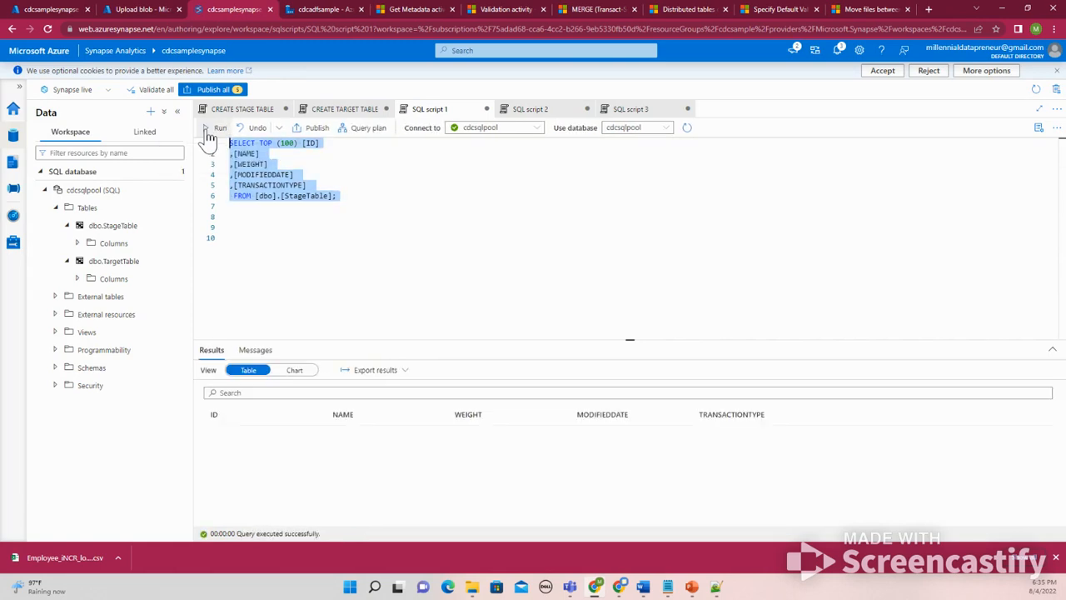
# Step: Rerun the [dbo].[StageTable] query, and in Data Factory read the error details in the Copy to stage activity's run output
pyautogui.click(216, 135)
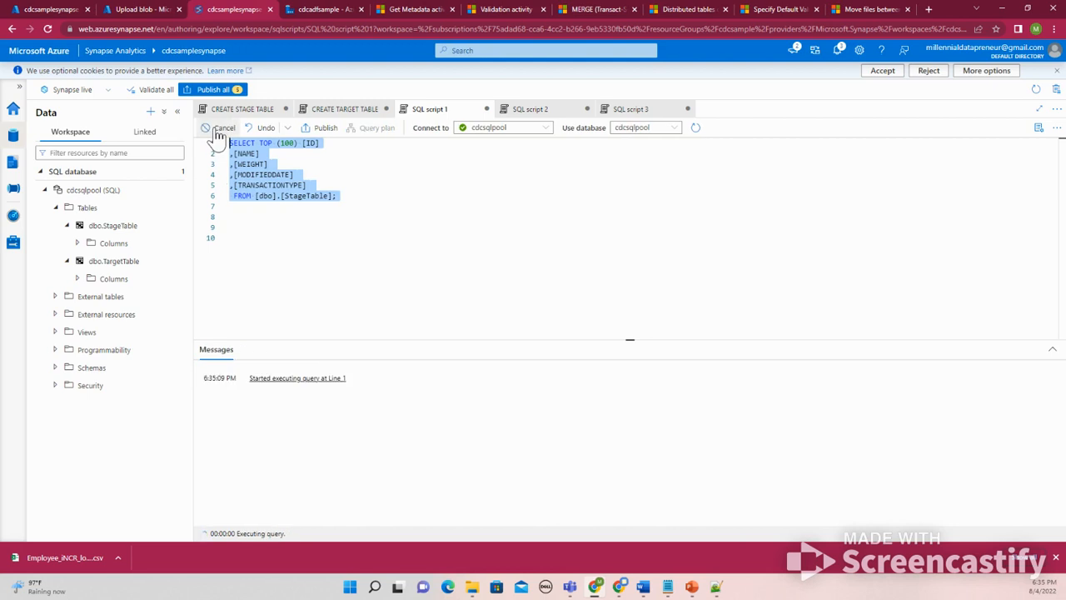
pyautogui.click(216, 133)
pyautogui.click(332, 9)
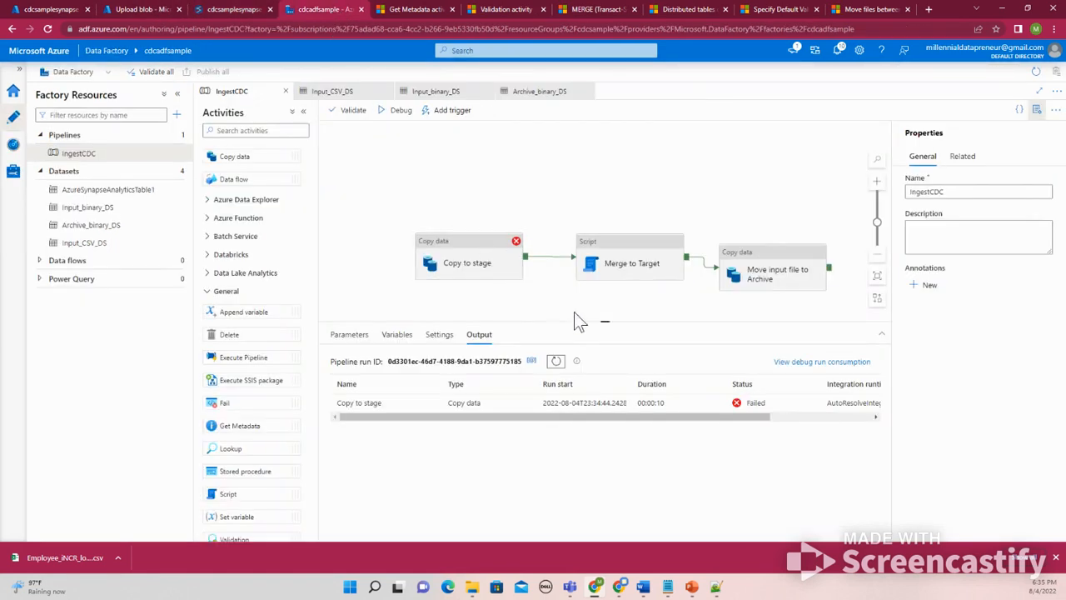
pyautogui.click(403, 408)
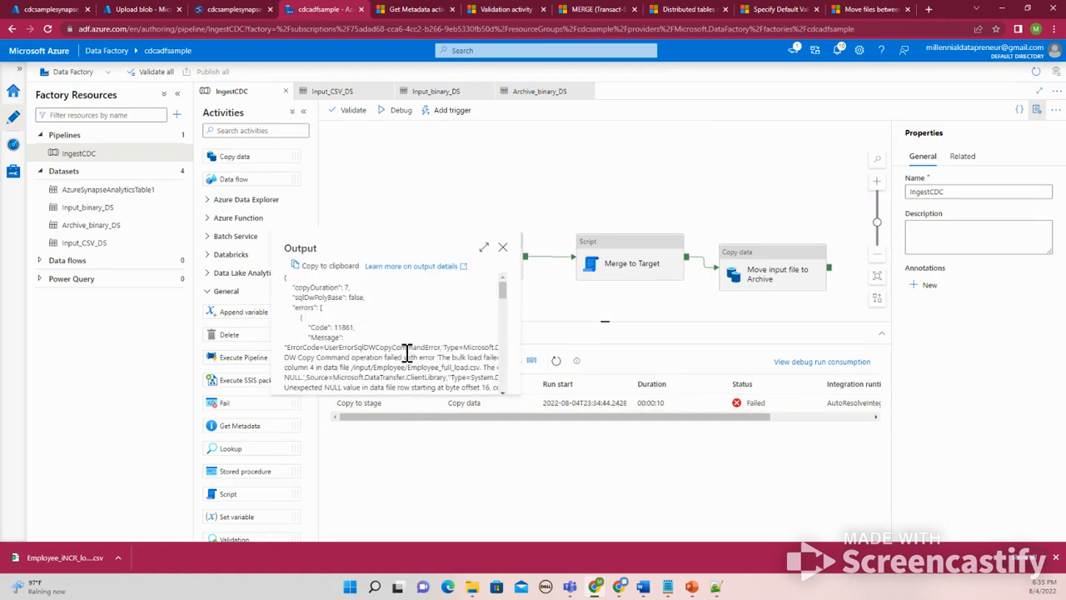
pyautogui.scroll(-2, 405, 350)
pyautogui.click(483, 248)
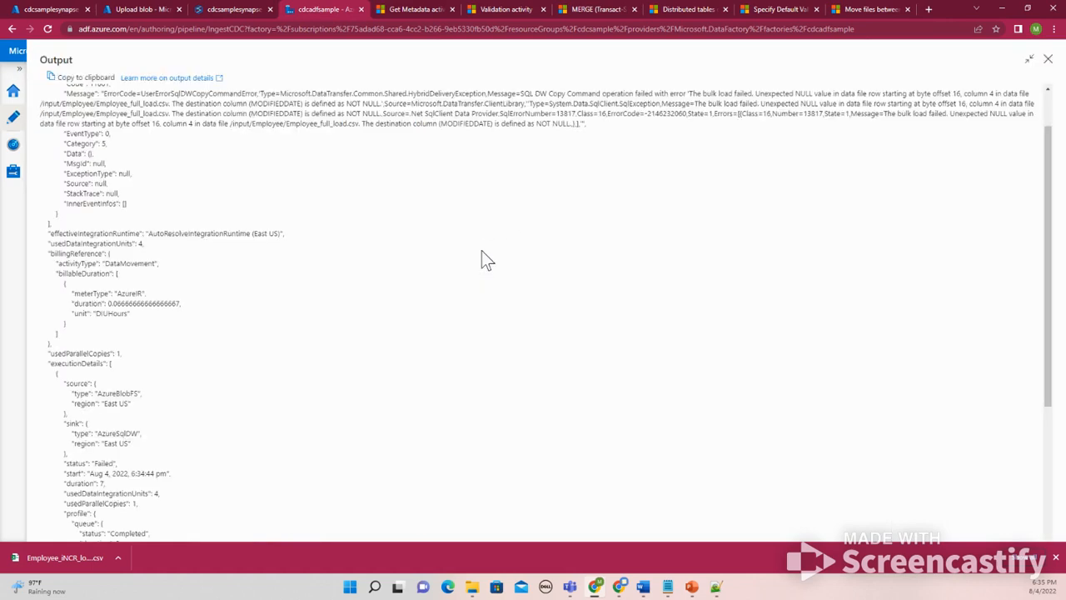
pyautogui.scroll(1, 341, 225)
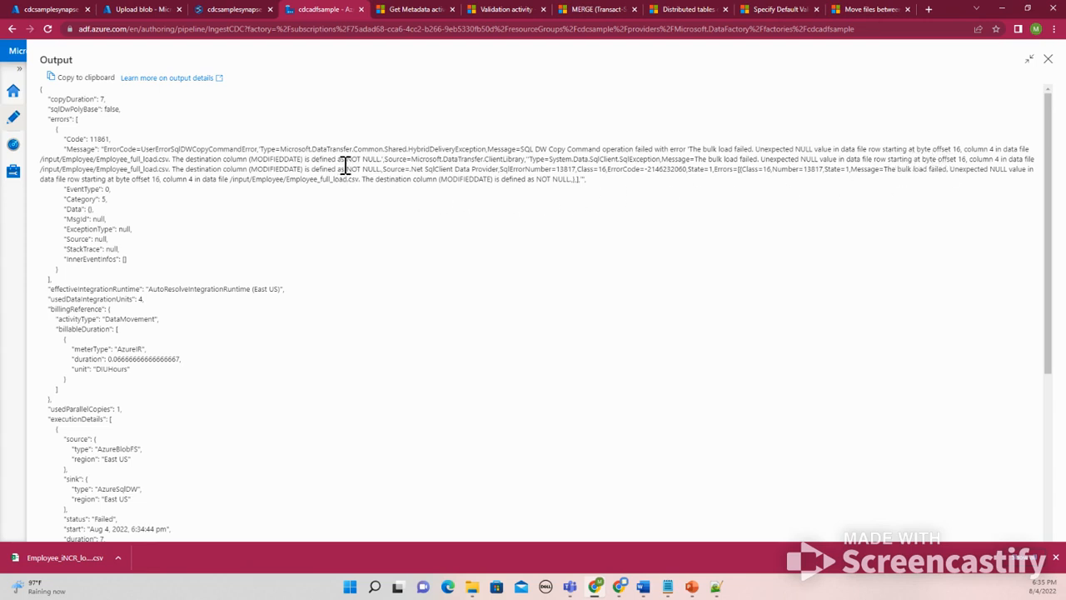
pyautogui.moveTo(307, 160); pyautogui.dragTo(383, 161)
pyautogui.click(1047, 63)
# Step: Review the source, sink and mapping settings of the Copy to stage activity
pyautogui.click(481, 263)
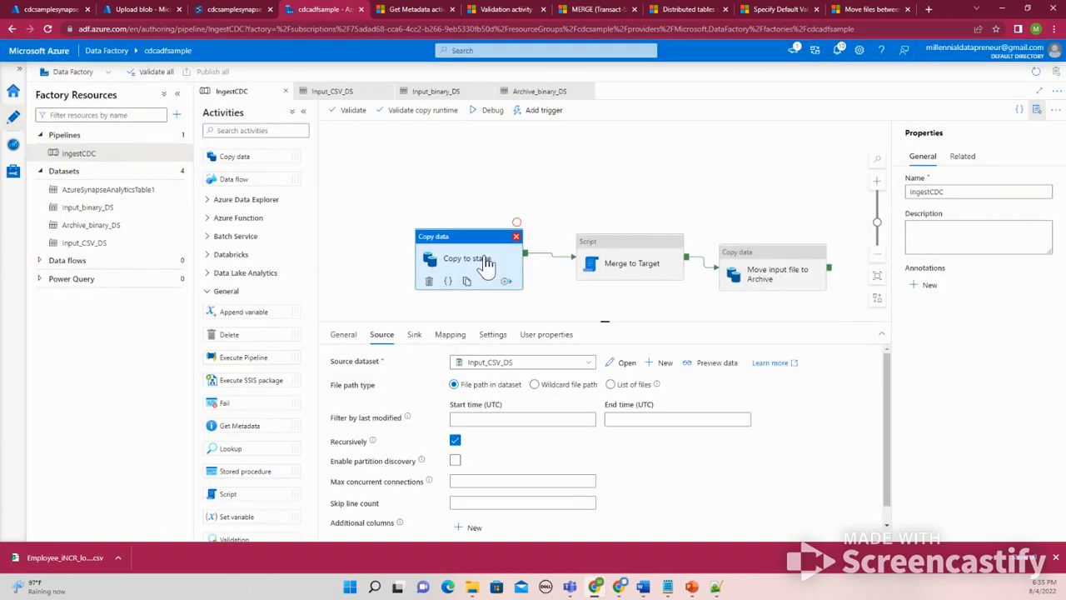
pyautogui.click(416, 336)
pyautogui.click(449, 335)
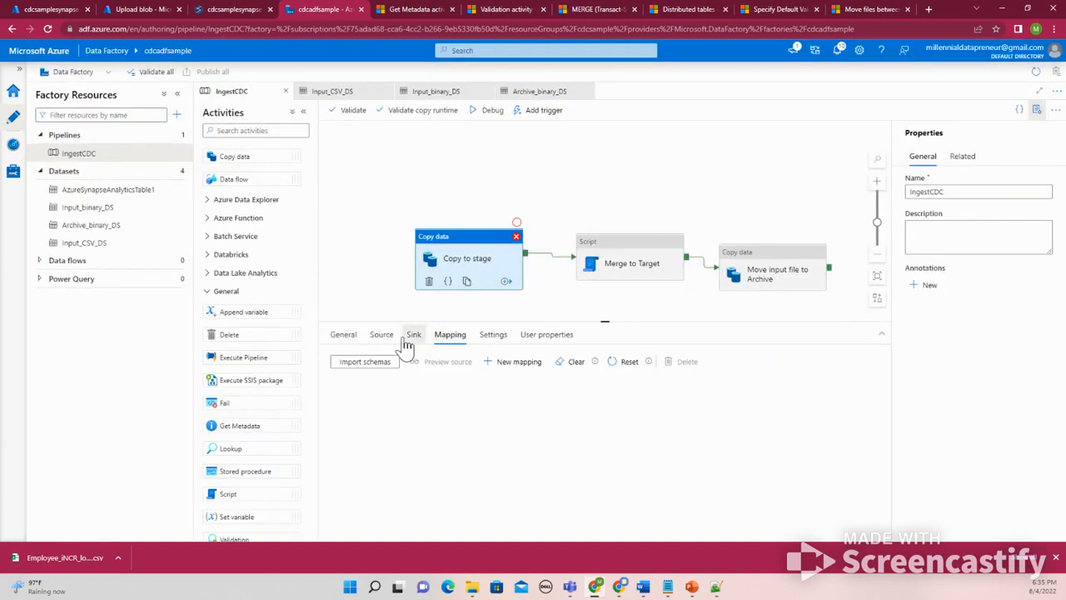
pyautogui.click(413, 335)
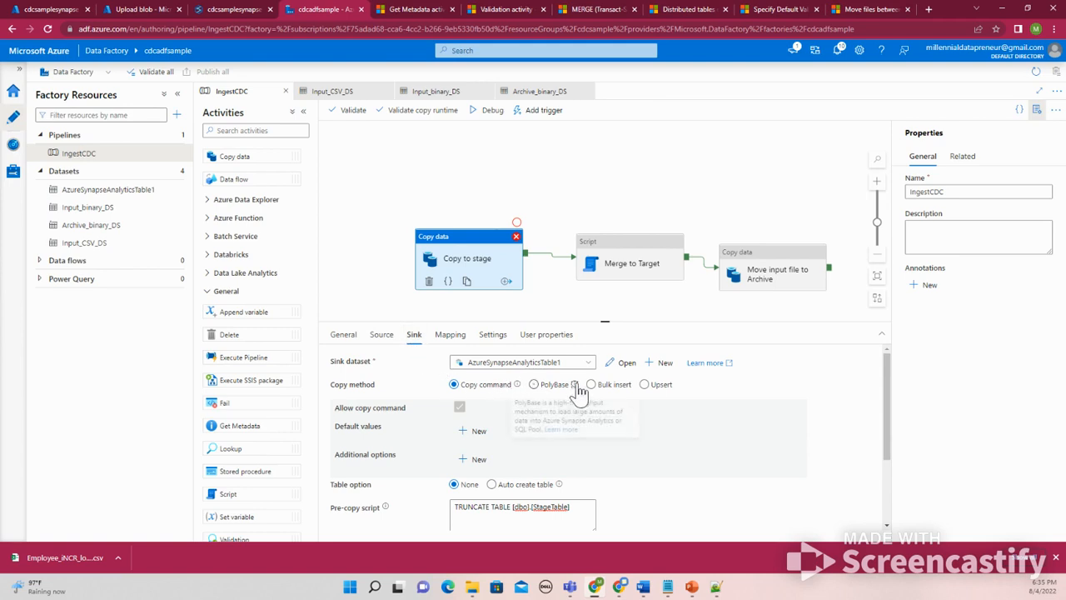
pyautogui.click(382, 337)
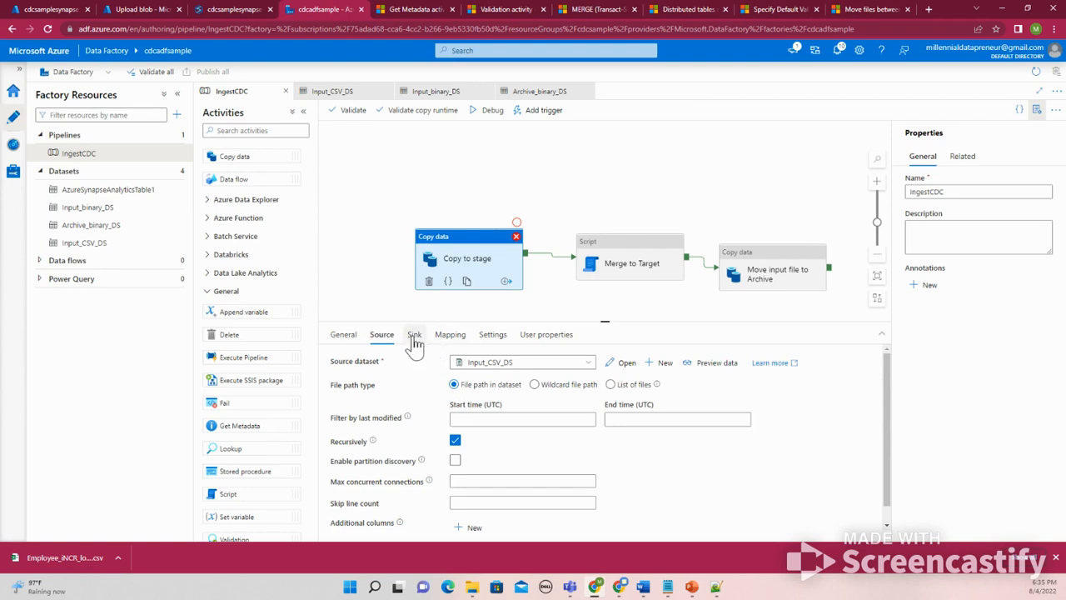
pyautogui.click(414, 337)
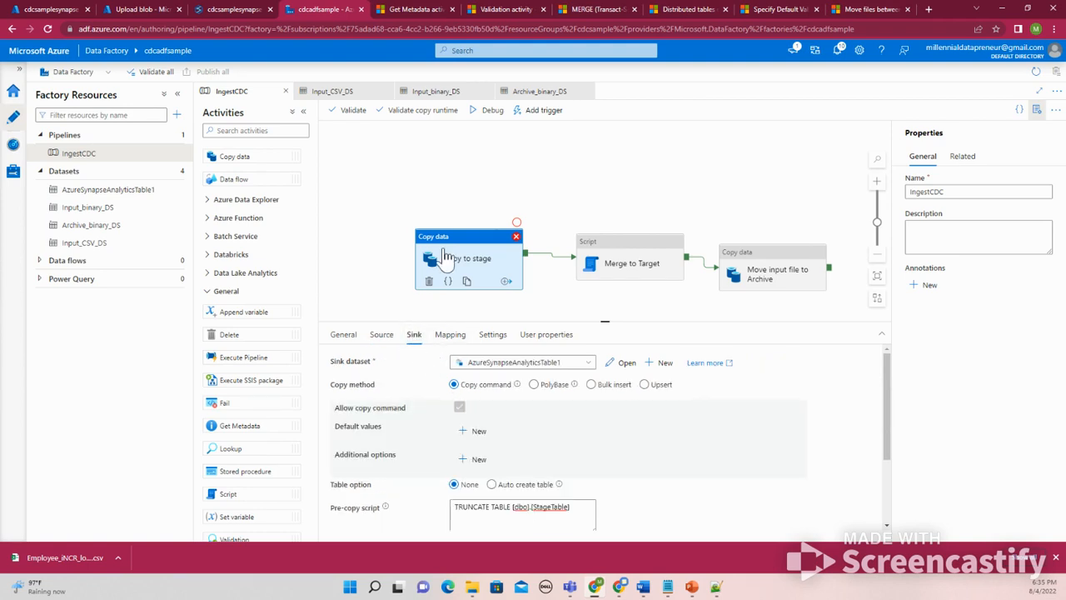
pyautogui.click(380, 340)
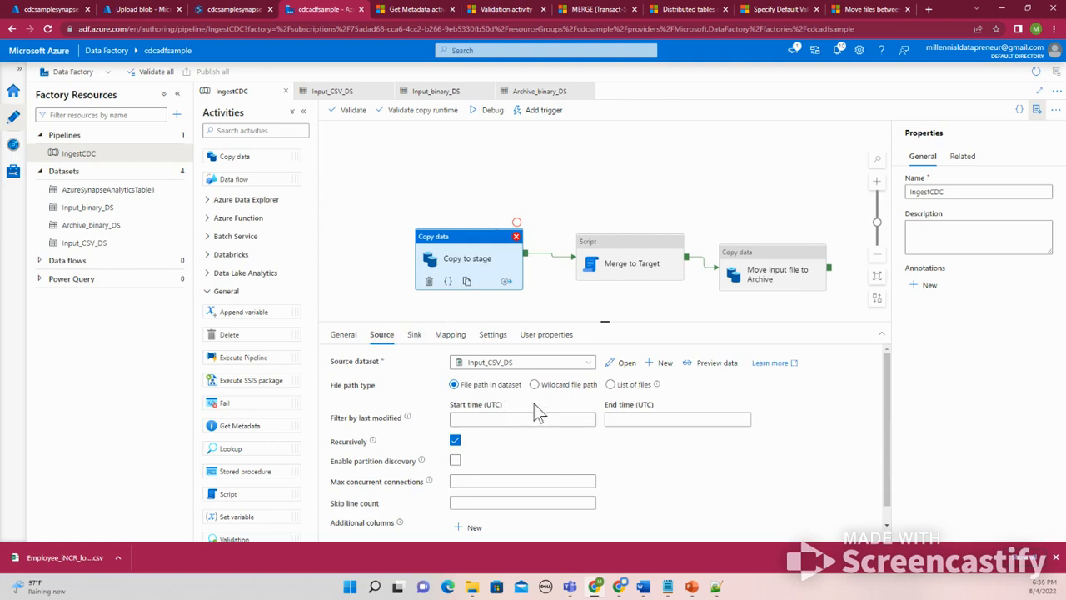
pyautogui.click(413, 336)
pyautogui.click(383, 337)
# Step: Switch to Synapse Analytics and examine the MODIFIEDDATE column's default and not null definition in the CREATE STAGE TABLE script
pyautogui.click(209, 10)
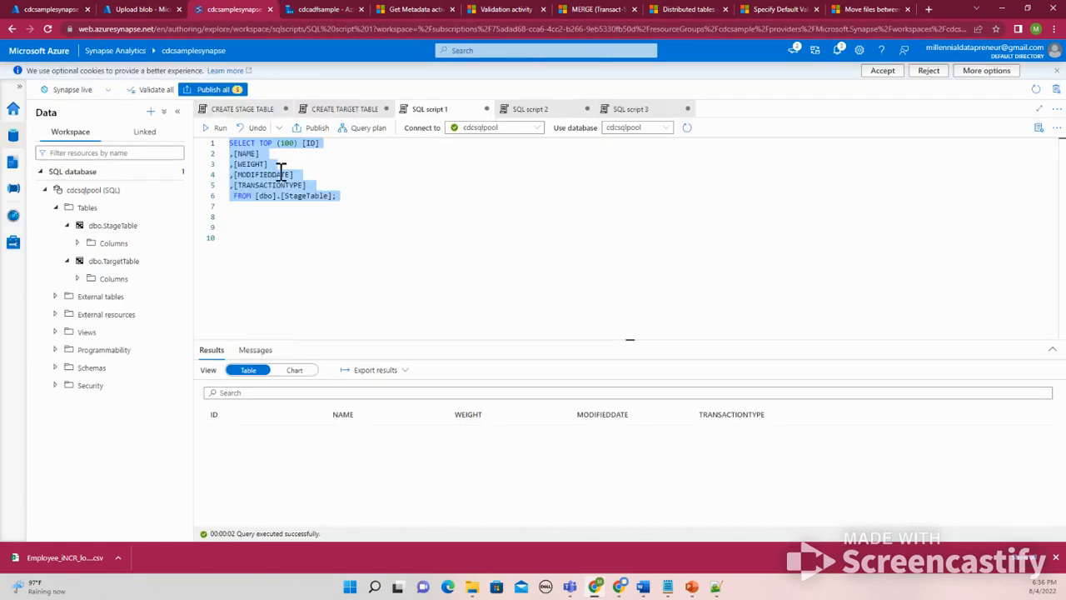
pyautogui.click(242, 111)
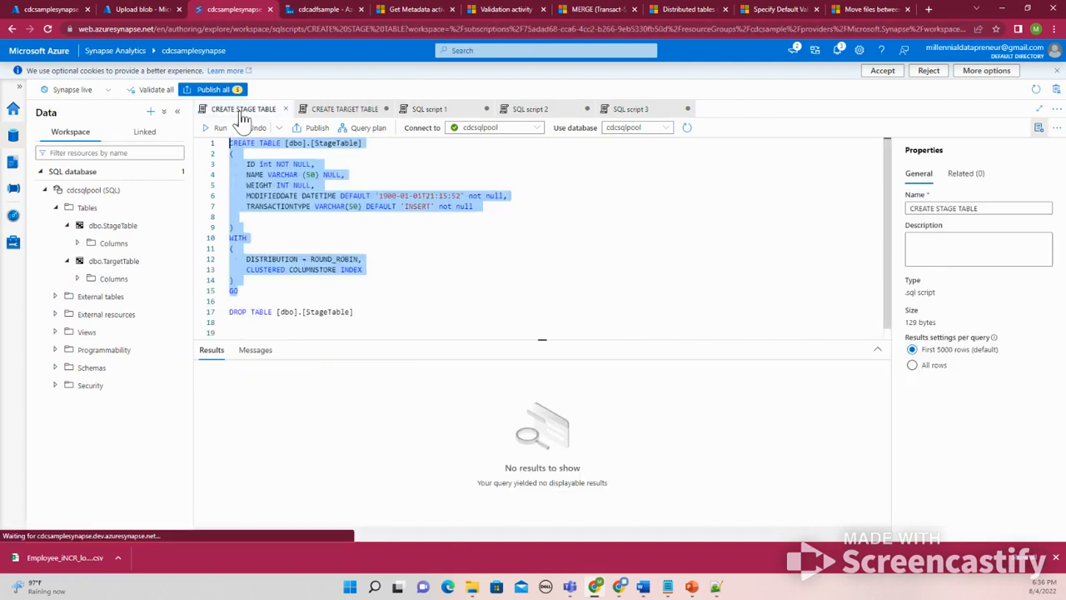
pyautogui.click(353, 214)
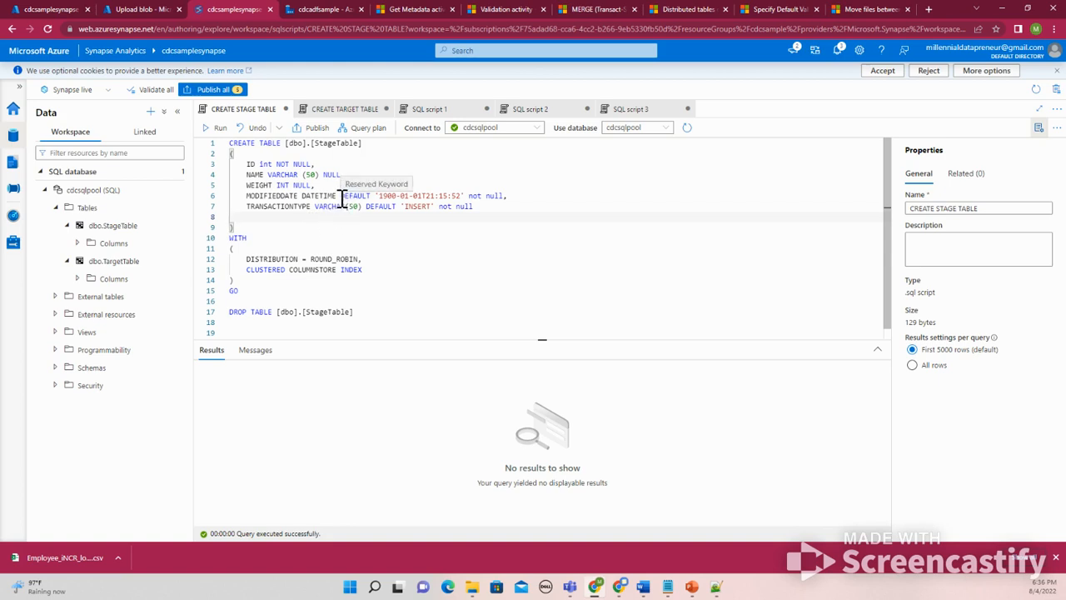
pyautogui.moveTo(341, 196); pyautogui.dragTo(498, 195)
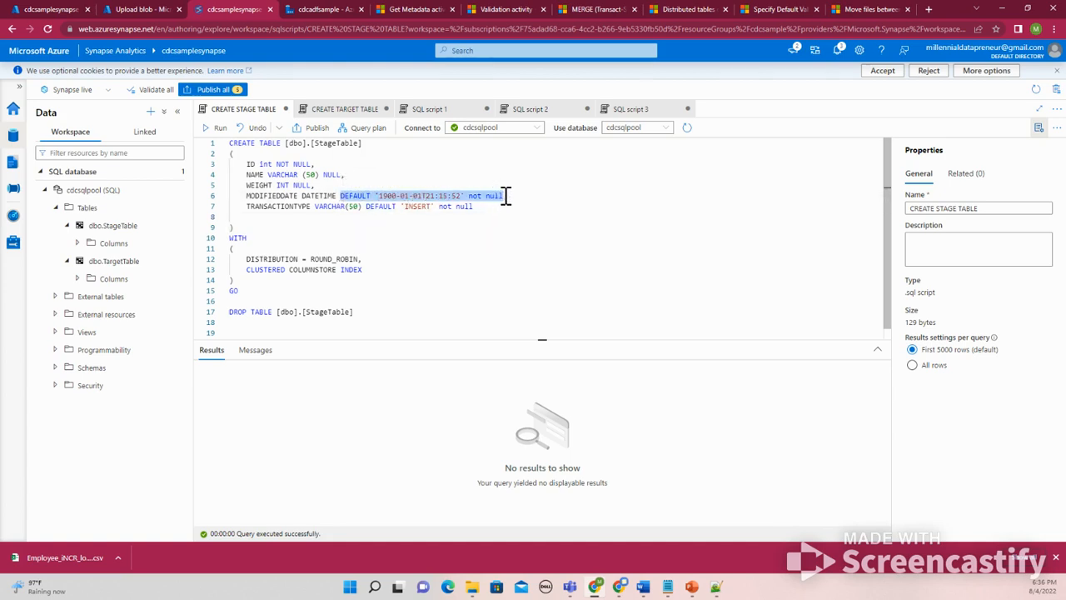
# Step: Switch to Data Factory and preview the source data of the Copy to stage activity
pyautogui.click(325, 9)
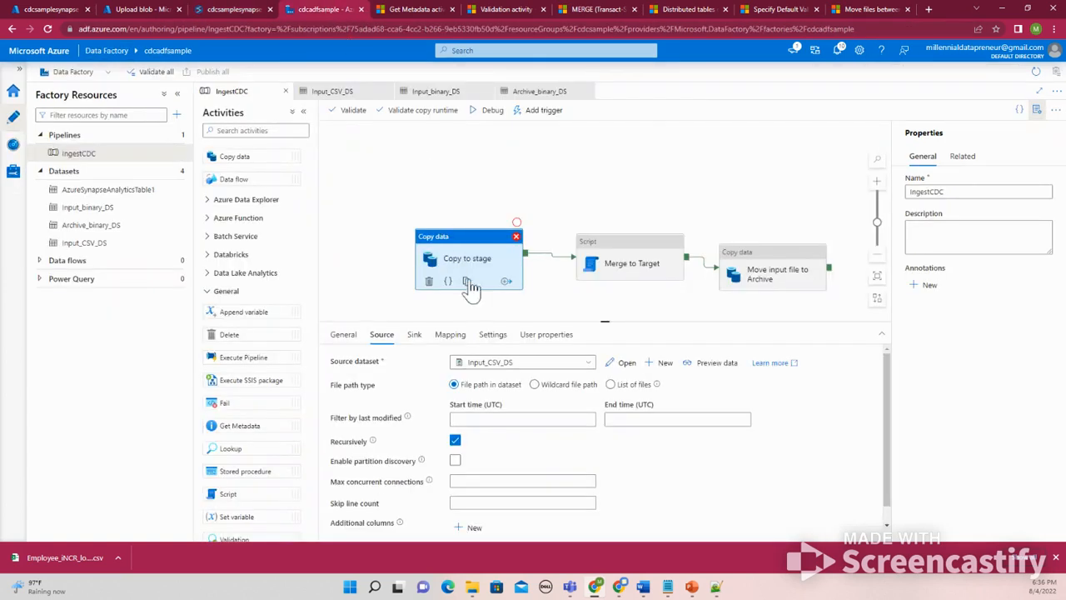
pyautogui.click(548, 387)
pyautogui.click(706, 366)
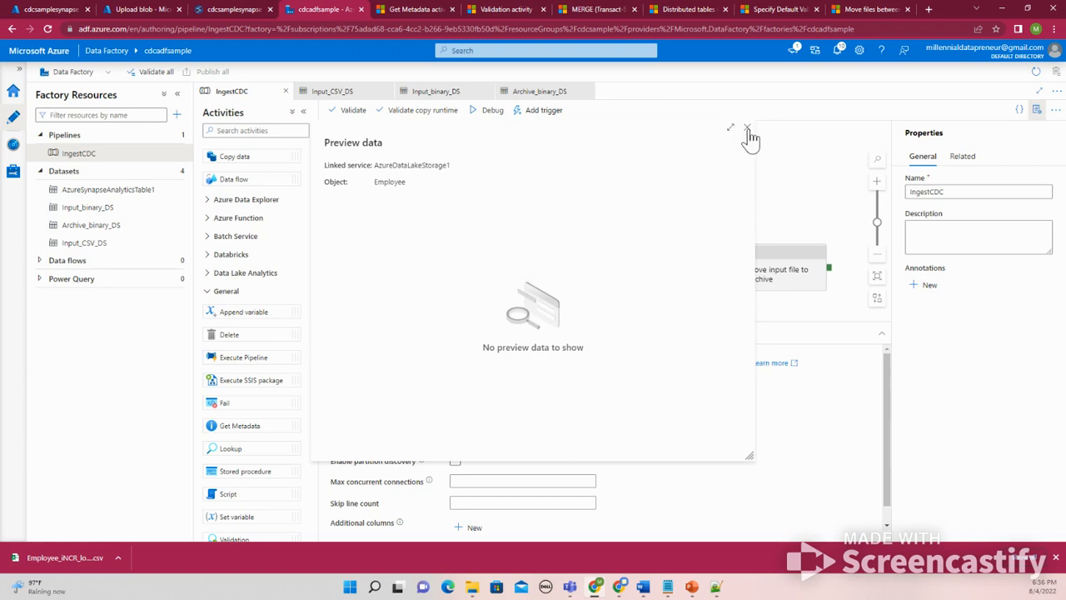
pyautogui.click(747, 130)
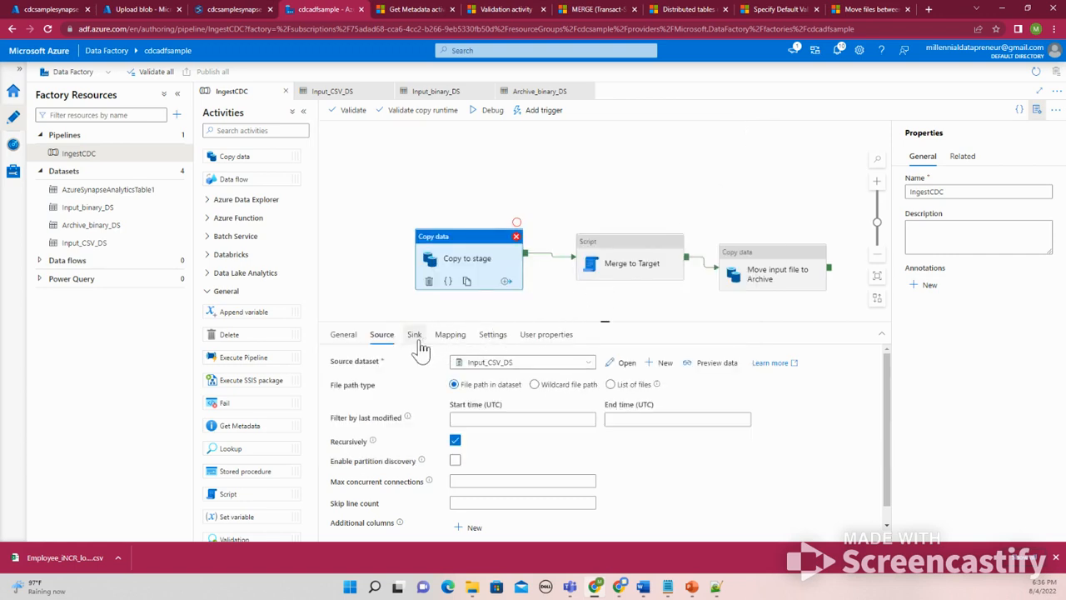
pyautogui.click(468, 388)
# Step: Add a default value entry for the MODIFIEDDATE column to the Copy to stage activity's sink
pyautogui.click(417, 343)
pyautogui.click(448, 338)
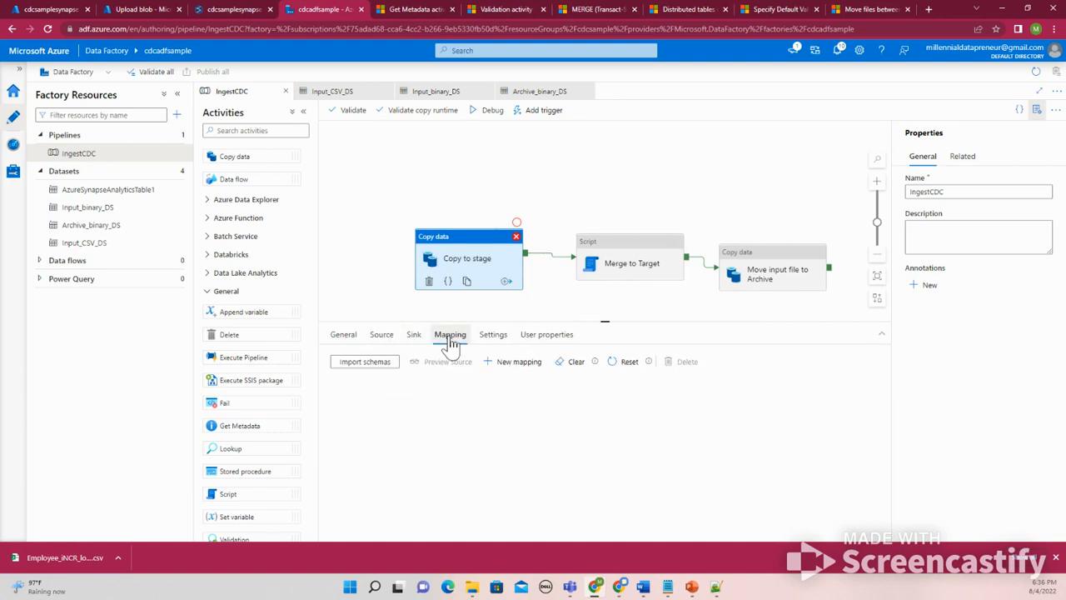
pyautogui.click(414, 343)
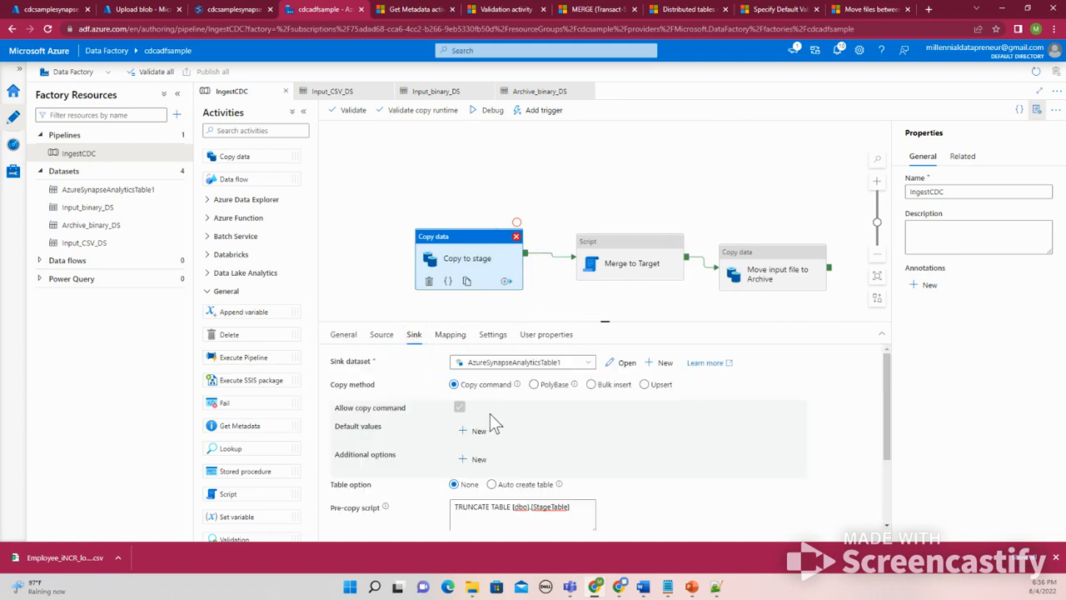
pyautogui.scroll(-2, 545, 433)
pyautogui.scroll(2, 545, 433)
pyautogui.click(476, 431)
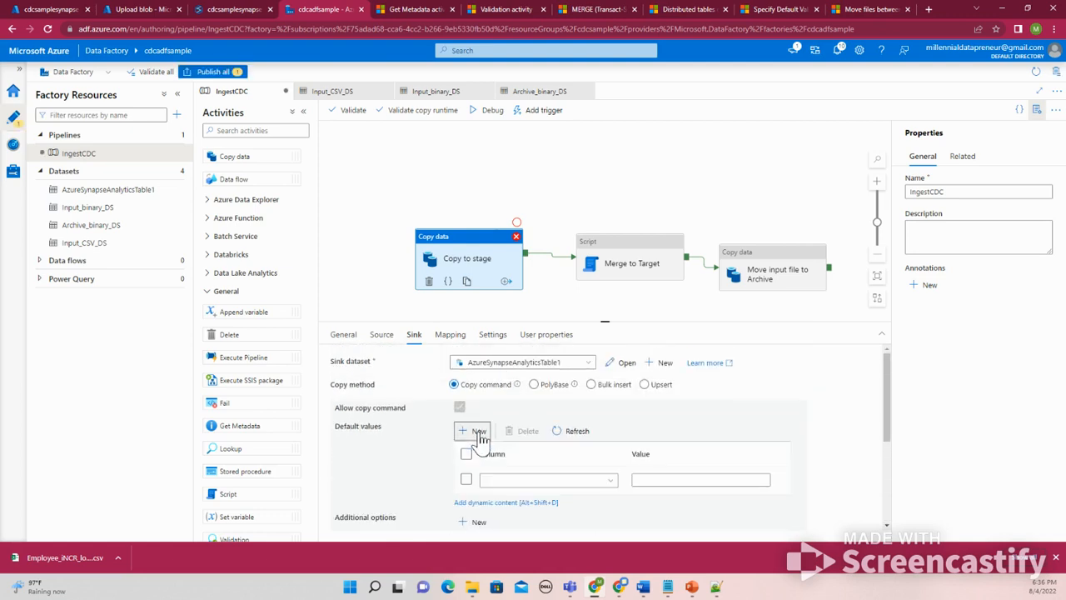
pyautogui.click(612, 481)
pyautogui.scroll(-2, 588, 483)
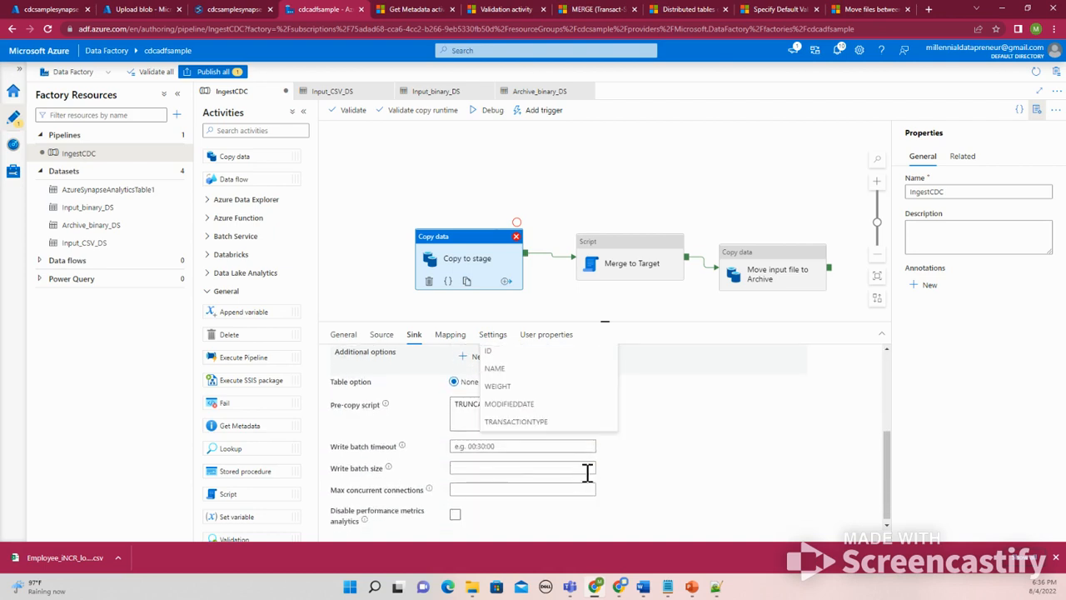
pyautogui.click(533, 407)
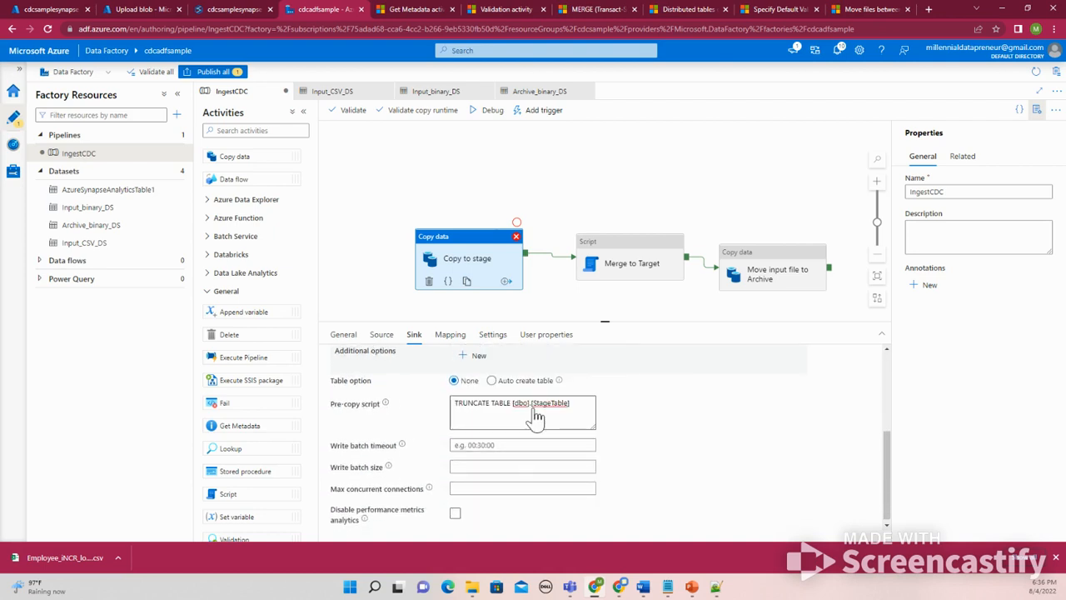
pyautogui.scroll(2, 538, 419)
# Step: Copy the MODIFIEDDATE default from Synapse's CREATE STAGE TABLE script and enter '1900-01-01T21:15:52' as that column's sink default in Data Factory
pyautogui.click(653, 425)
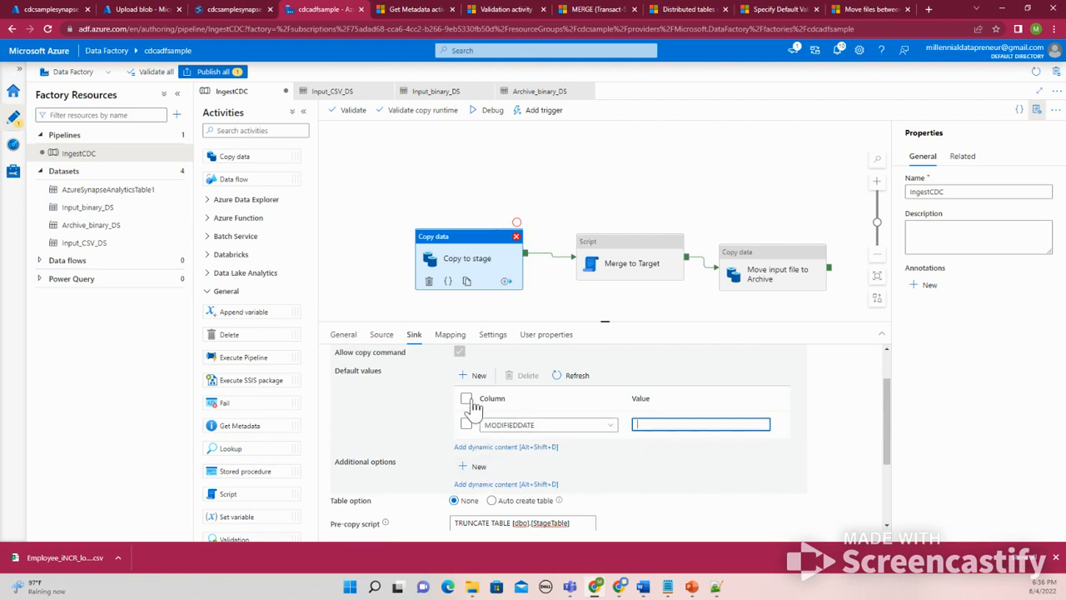
pyautogui.click(130, 8)
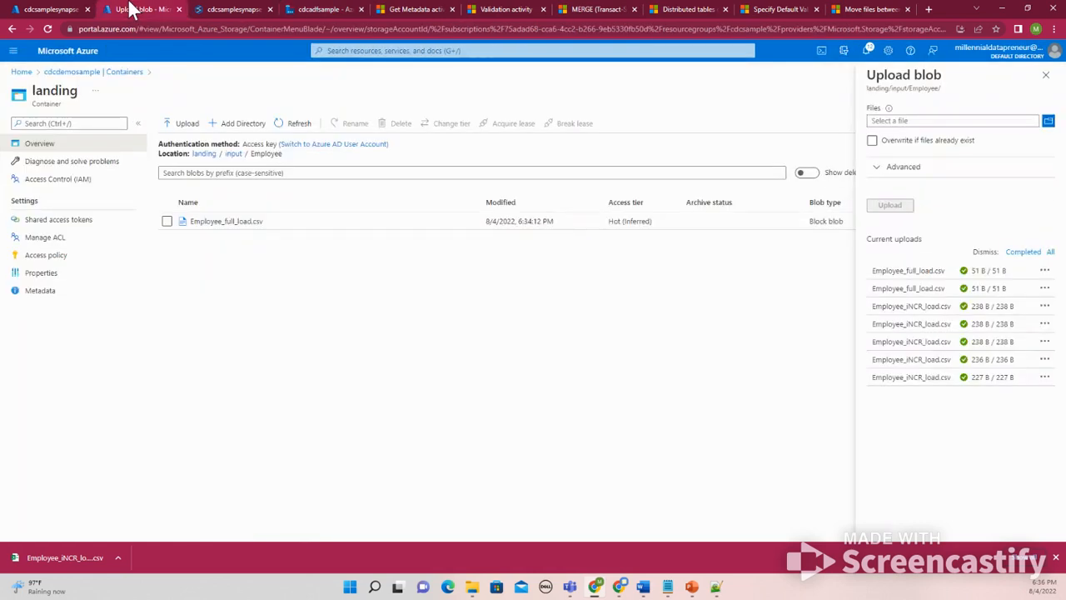
pyautogui.click(235, 10)
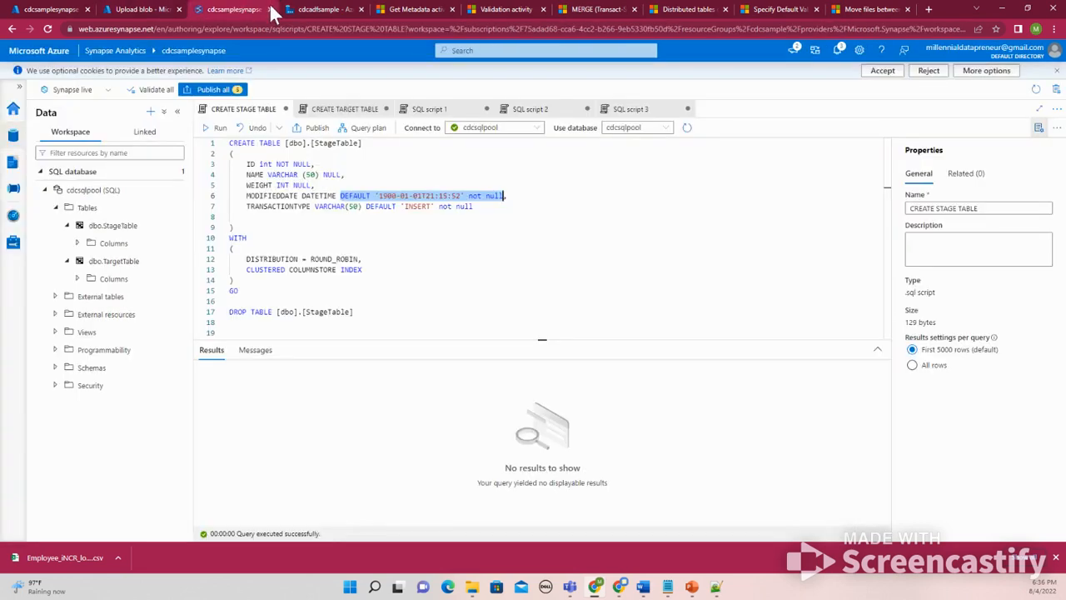
pyautogui.click(425, 196)
pyautogui.moveTo(378, 196); pyautogui.dragTo(457, 200)
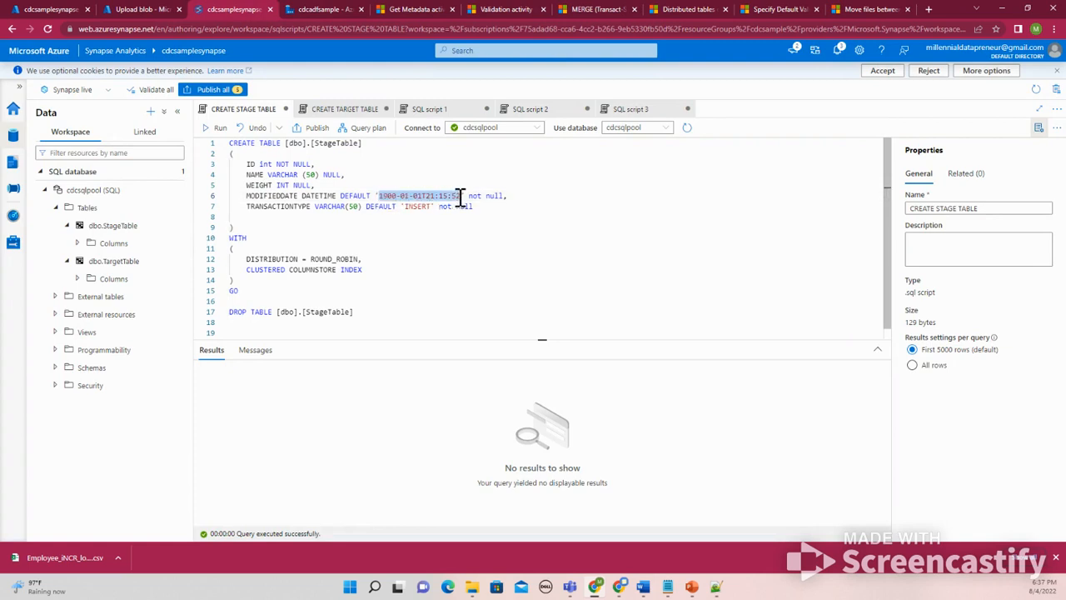
pyautogui.click(466, 196)
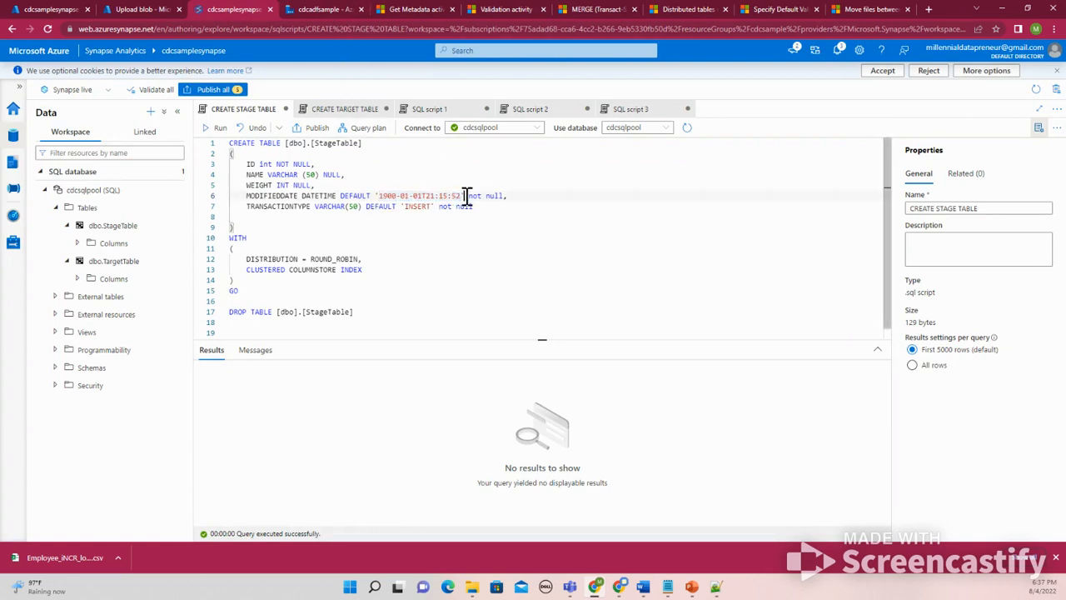
pyautogui.moveTo(466, 196); pyautogui.dragTo(384, 196)
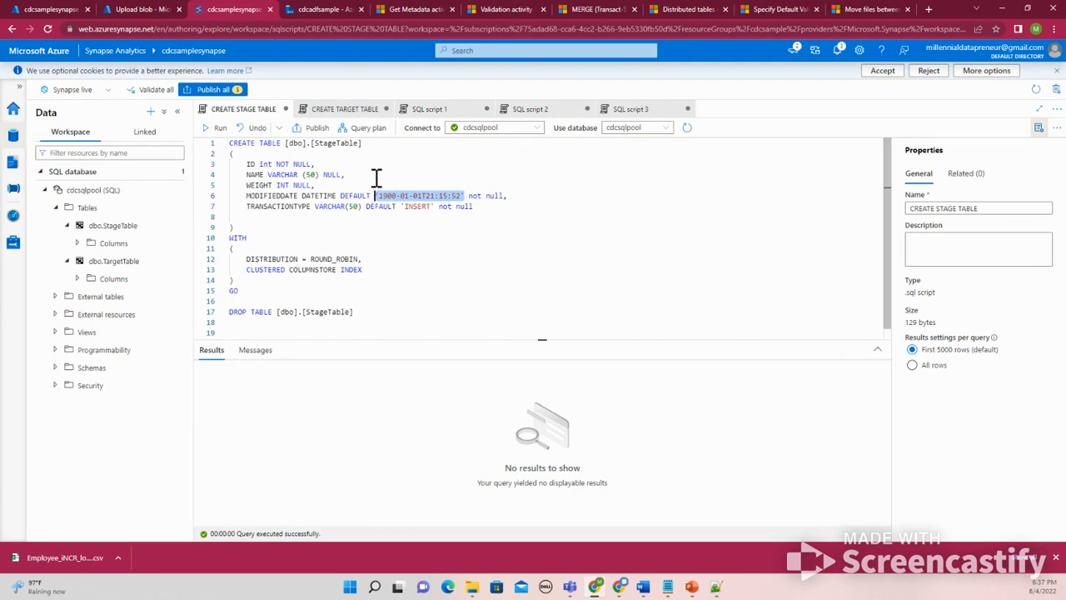
pyautogui.click(343, 9)
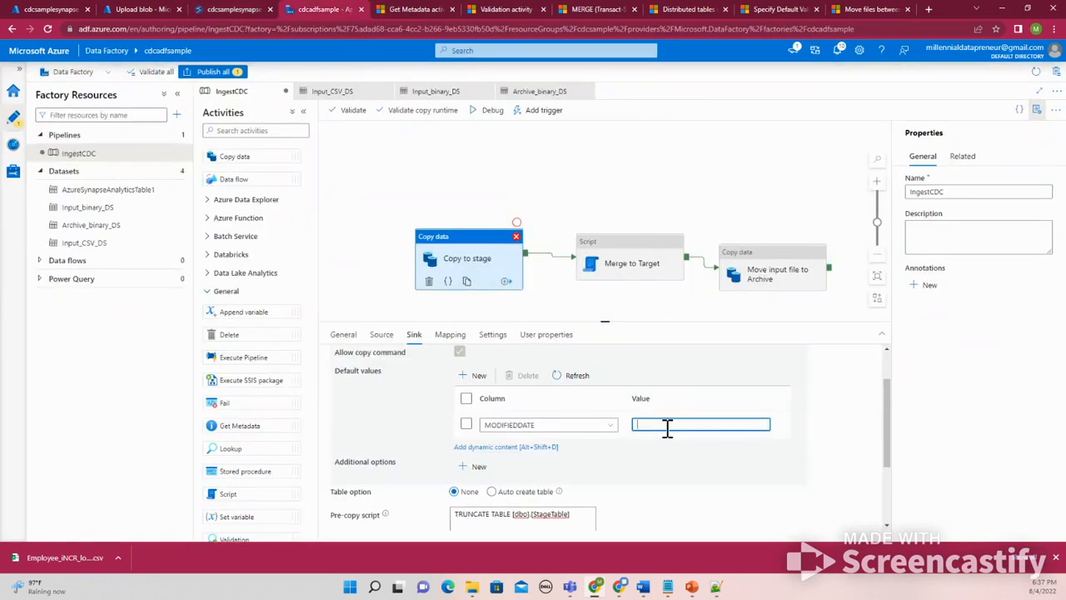
pyautogui.write("'1900-01-01T21:15:52'")
# Step: Add a second sink default value for the TRANSACTIONTYPE column and set it to 'INSERT'
pyautogui.click(468, 378)
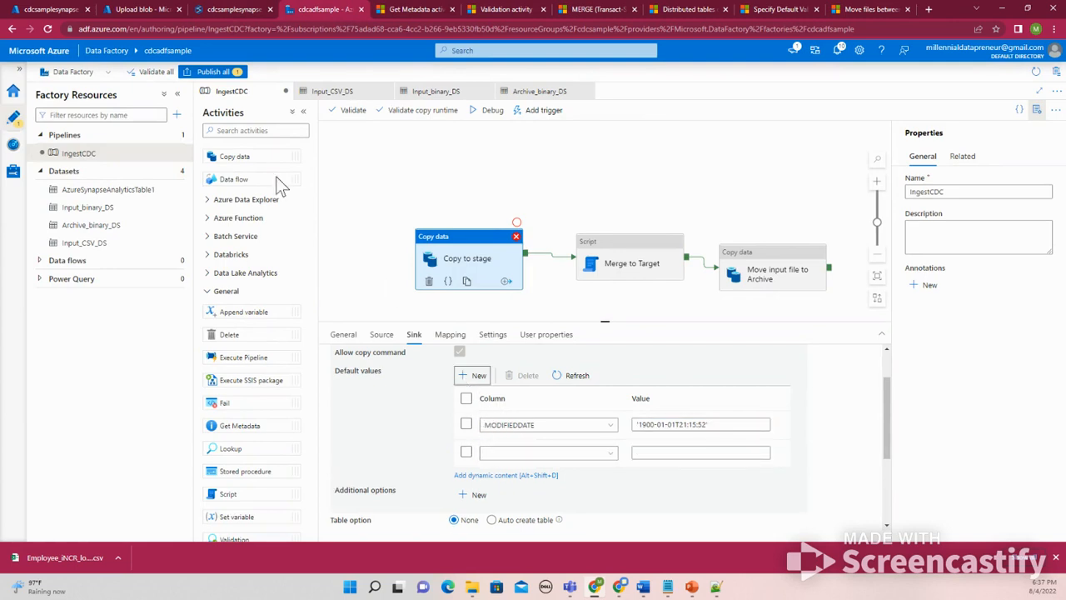
pyautogui.click(586, 452)
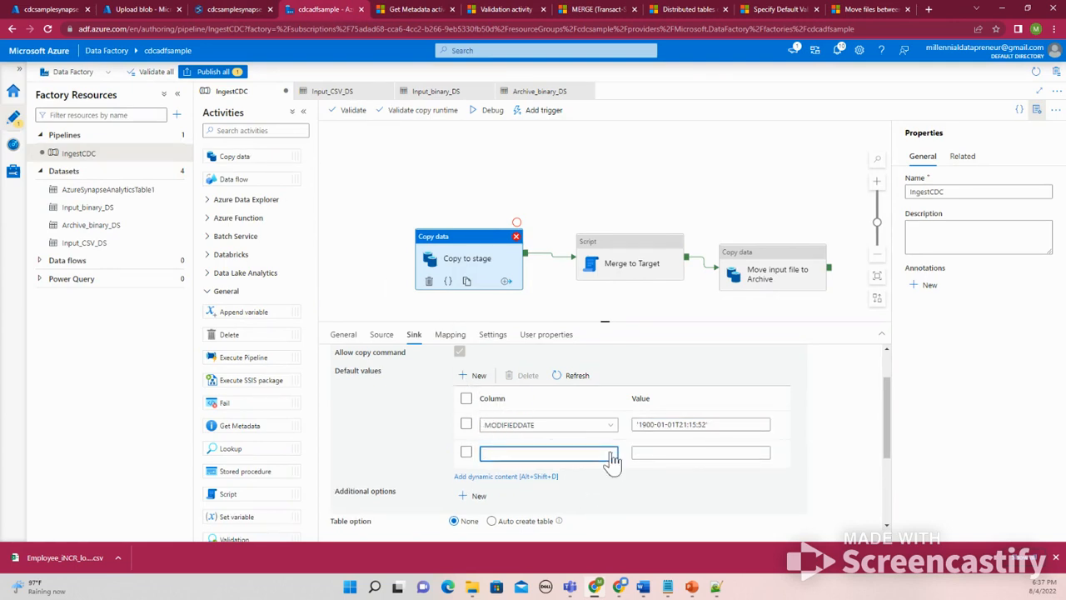
pyautogui.click(612, 454)
pyautogui.scroll(-3, 553, 507)
pyautogui.click(528, 528)
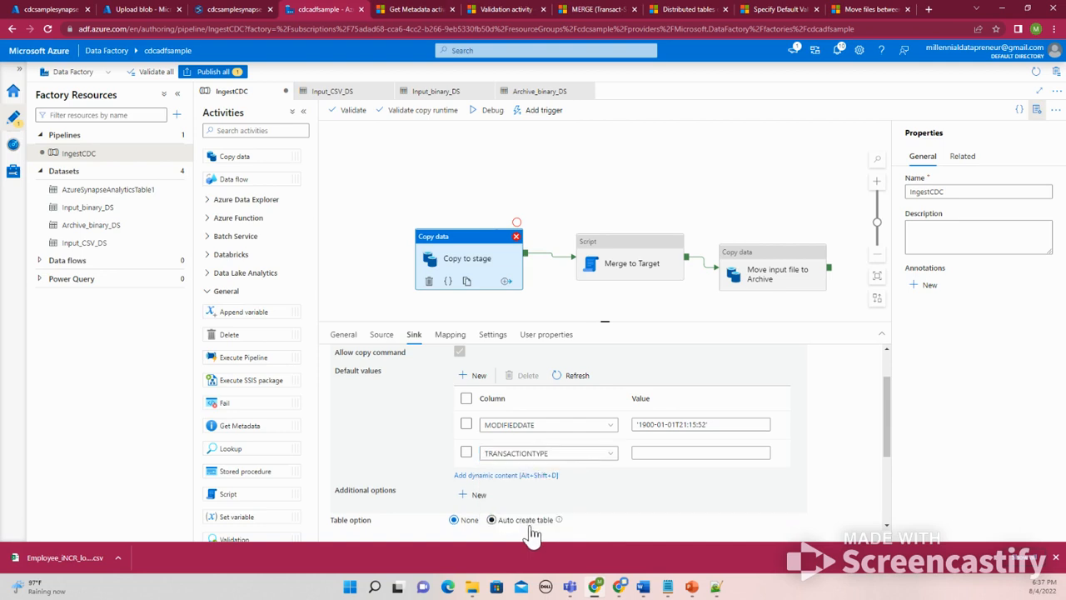
pyautogui.click(664, 452)
pyautogui.write("'INSERT")
pyautogui.click(647, 469)
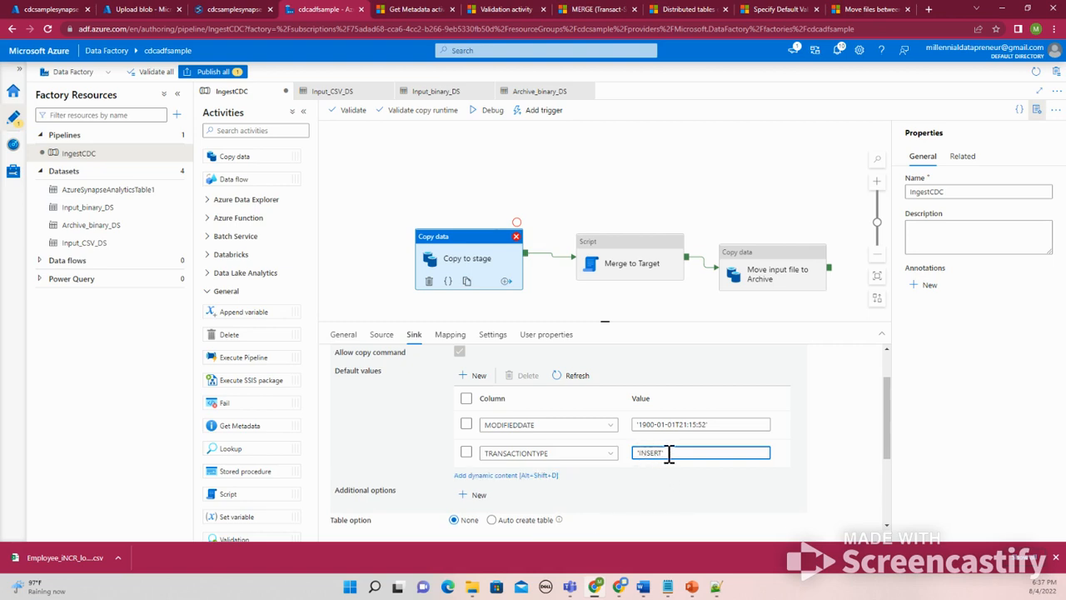
pyautogui.click(724, 425)
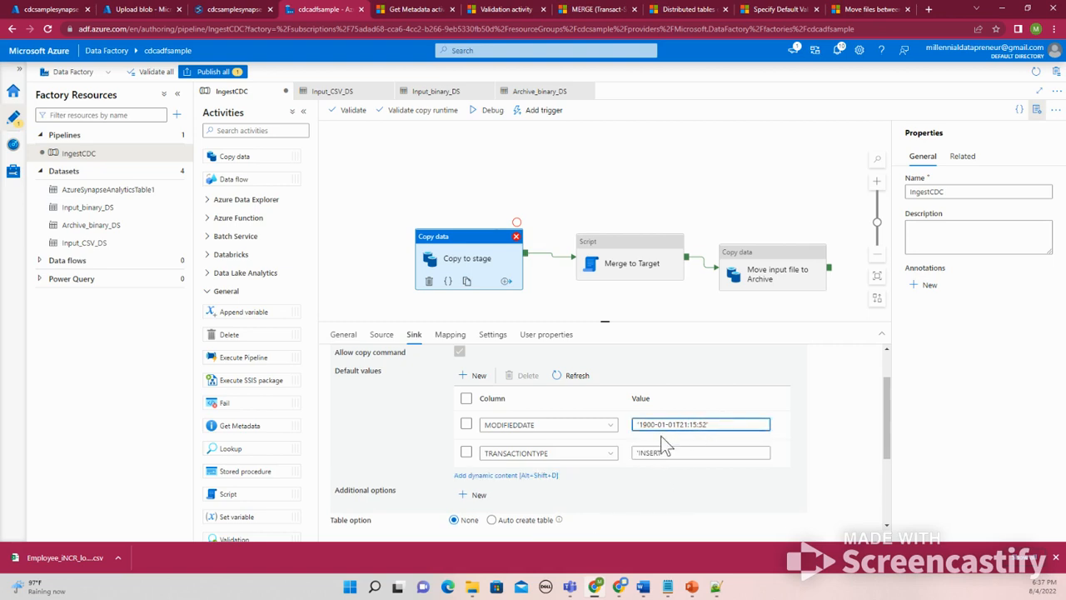
# Step: Review the Copy to stage activity's sink and source settings and start a debug run of the IngestCDC pipeline
pyautogui.scroll(1, 538, 470)
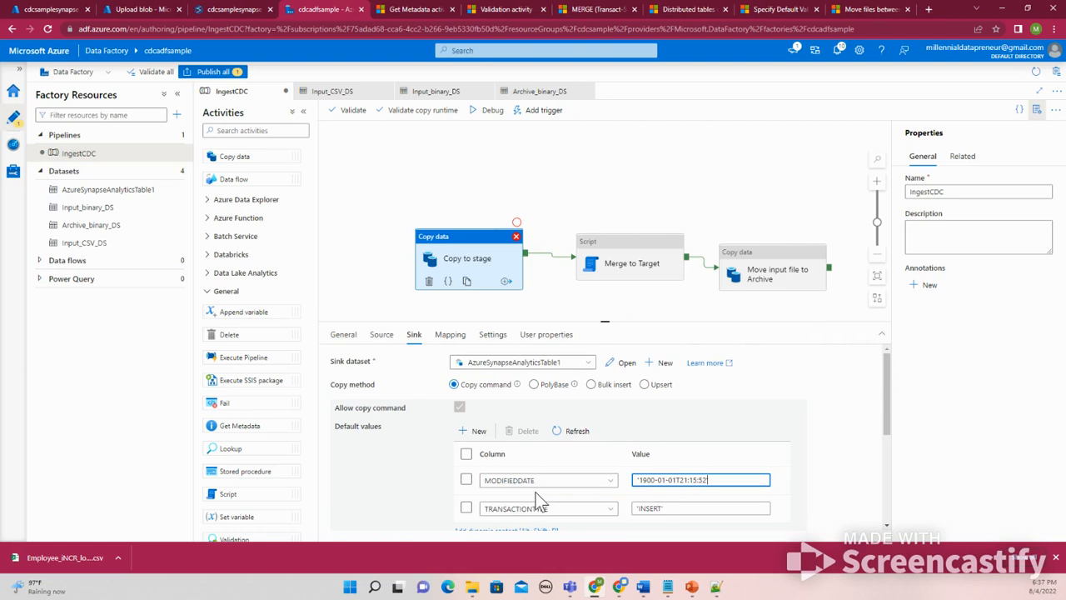
pyautogui.scroll(-3, 536, 500)
pyautogui.scroll(4, 535, 497)
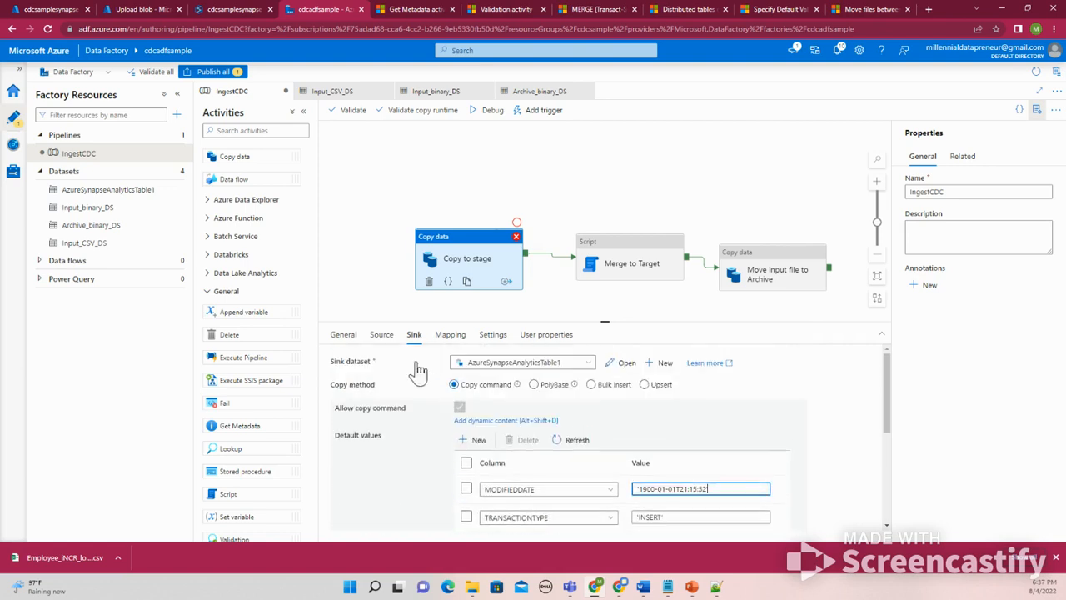
pyautogui.click(384, 342)
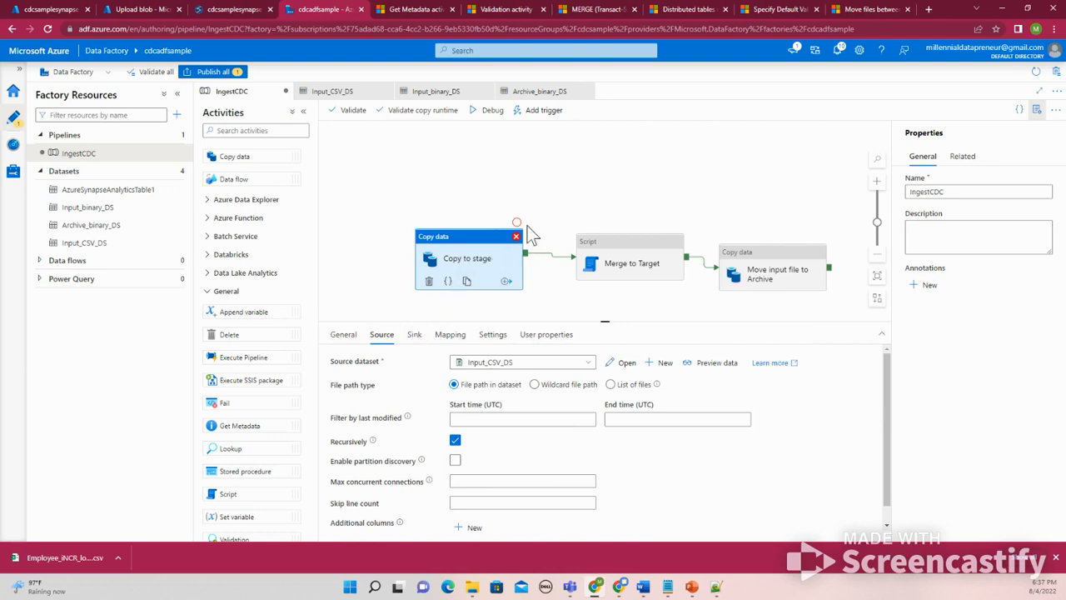
pyautogui.click(555, 222)
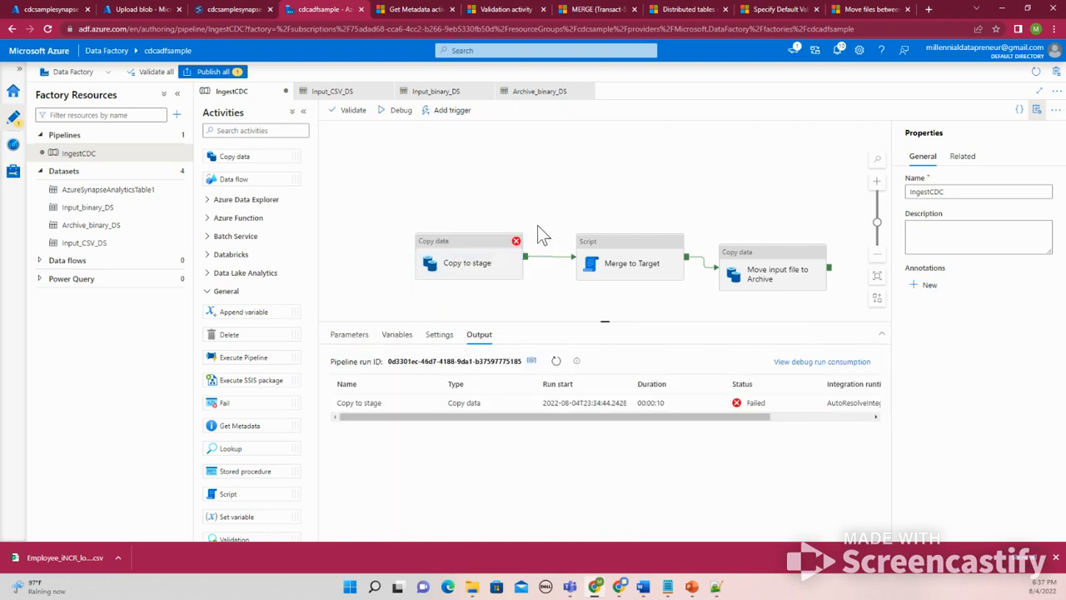
pyautogui.click(491, 253)
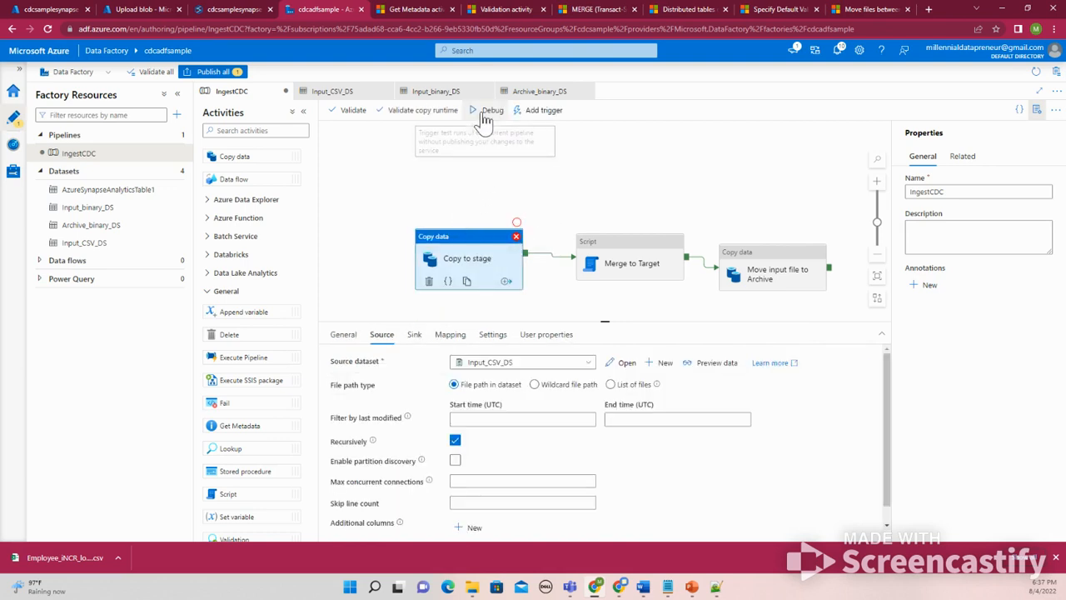
pyautogui.click(483, 110)
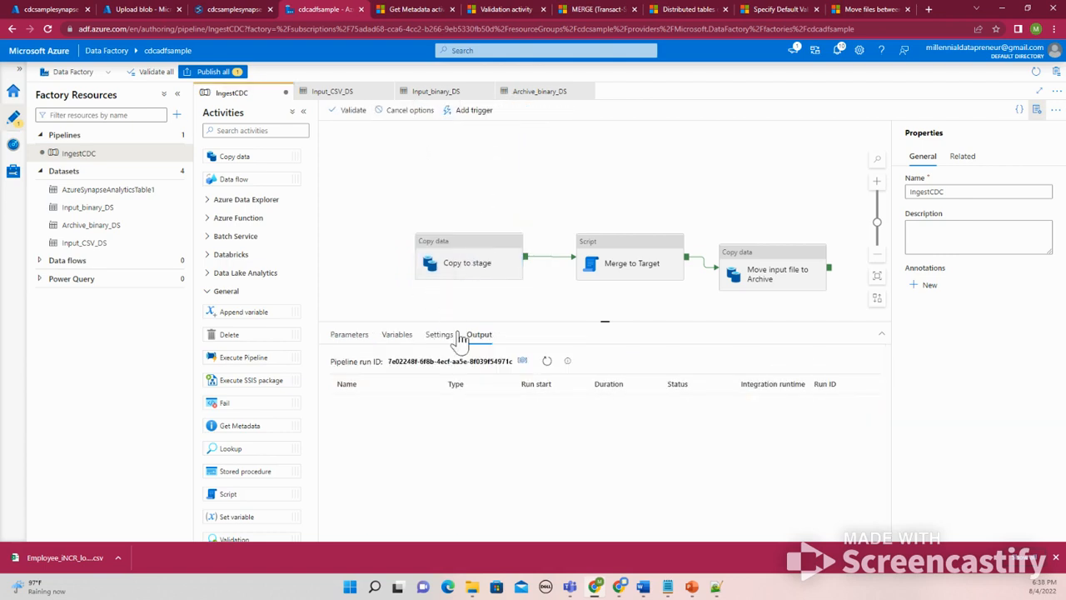
# Step: Refresh the debug run's output repeatedly to track the status of the Copy to stage activity
pyautogui.click(546, 363)
pyautogui.click(547, 363)
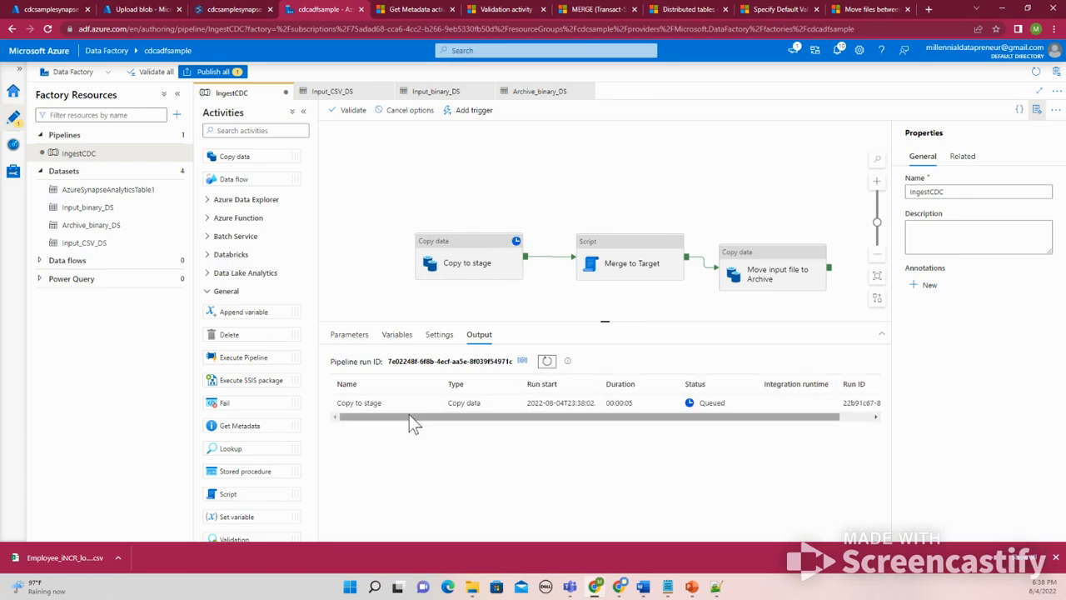
pyautogui.moveTo(423, 406)
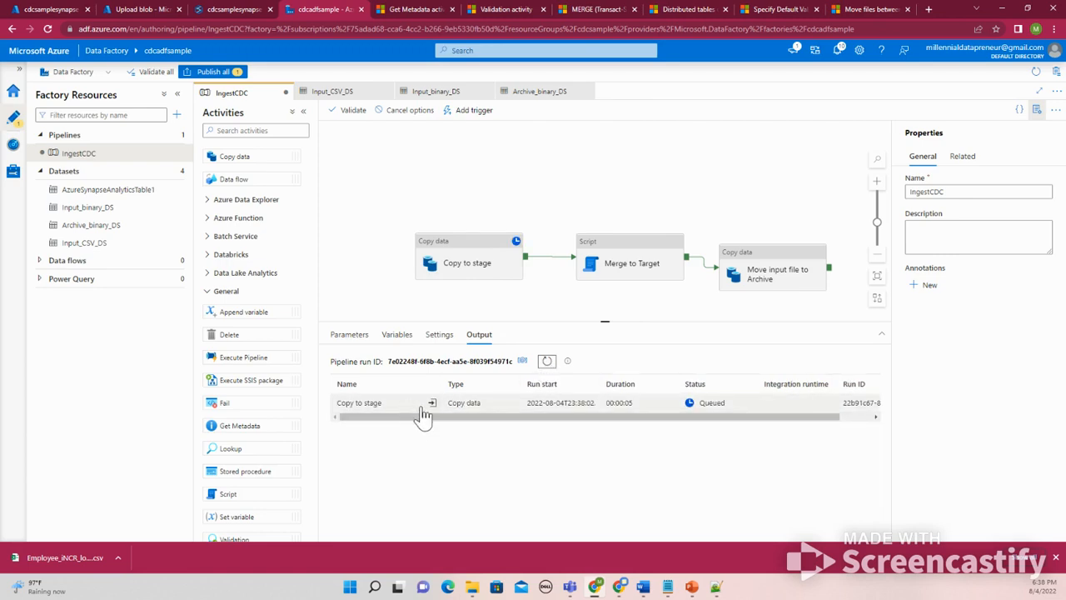
pyautogui.click(548, 364)
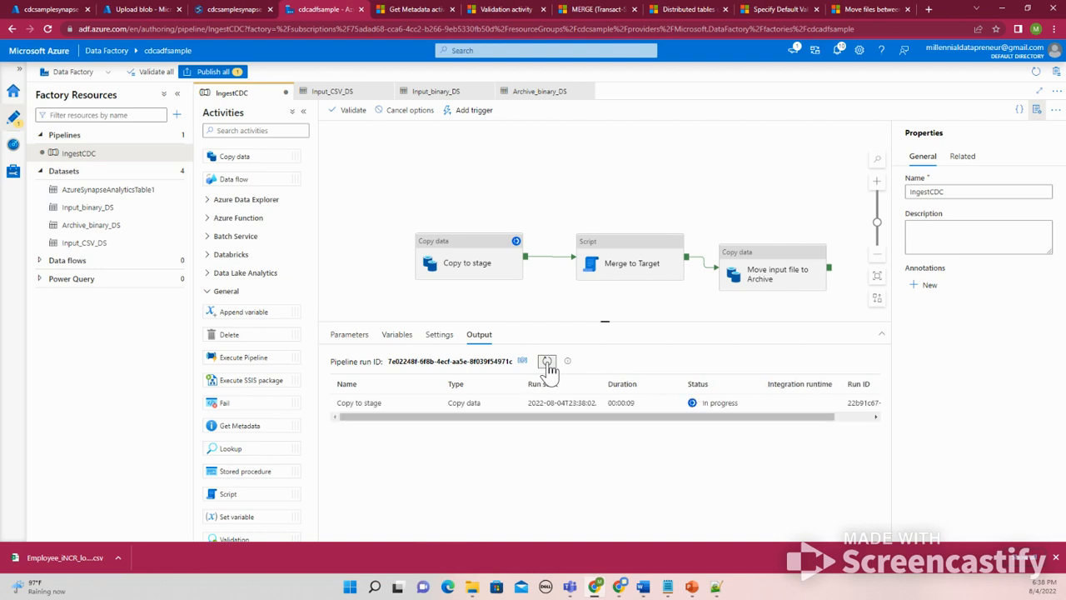
pyautogui.click(548, 365)
pyautogui.click(548, 365)
pyautogui.click(548, 365)
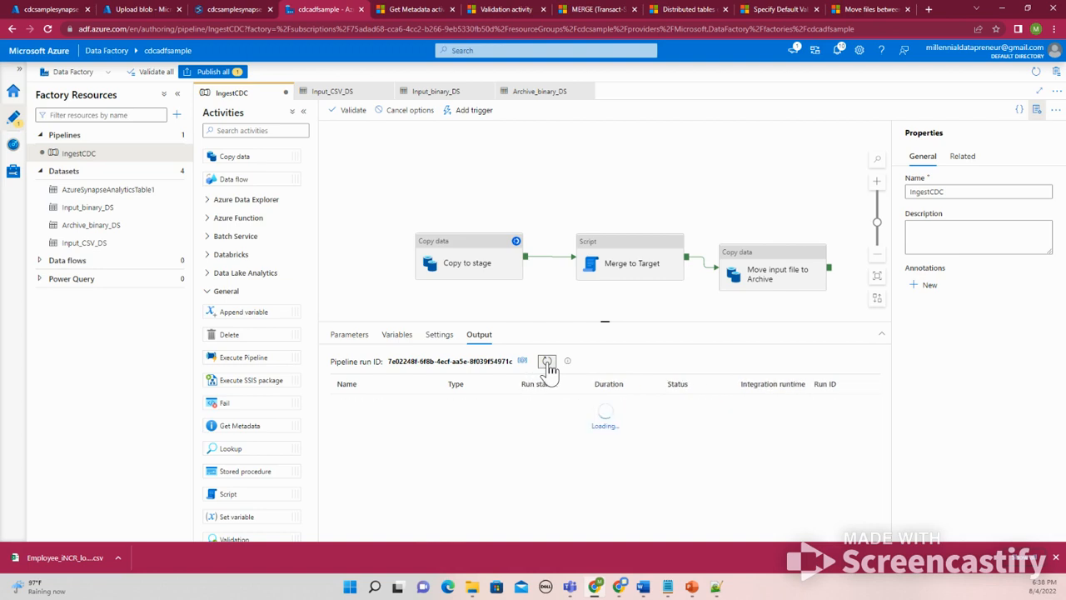
pyautogui.click(548, 365)
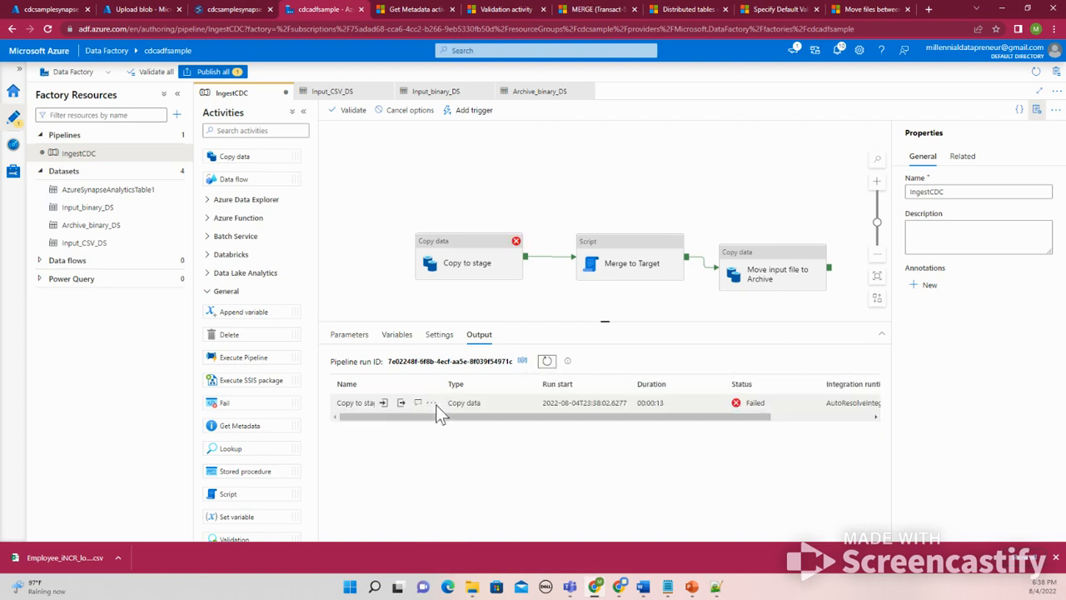
# Step: Read through the error details of the Copy to stage run, close them and select the activity again
pyautogui.click(419, 404)
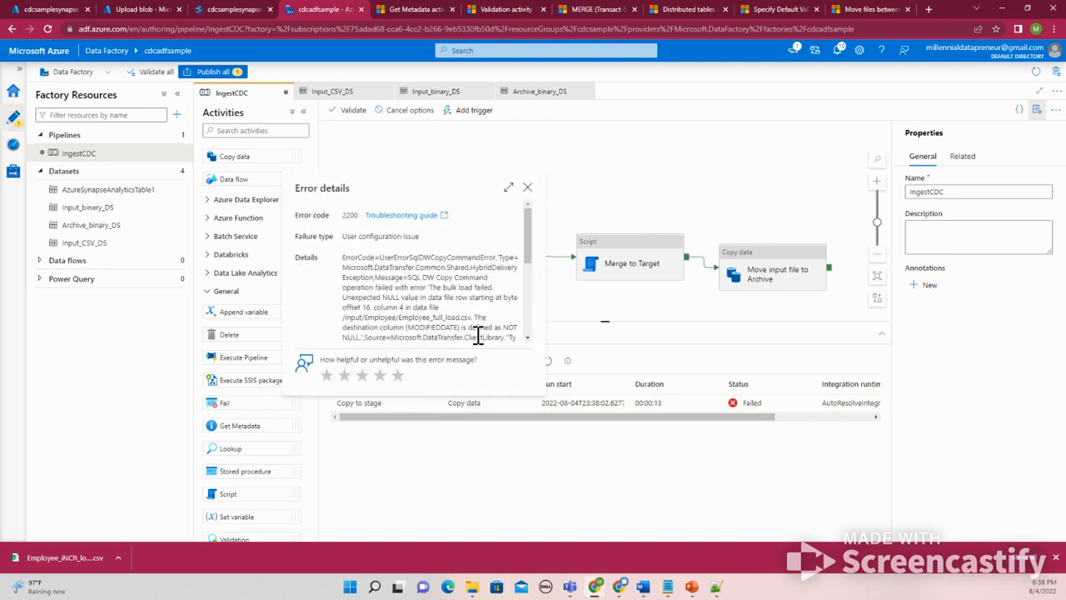
pyautogui.scroll(-2, 478, 335)
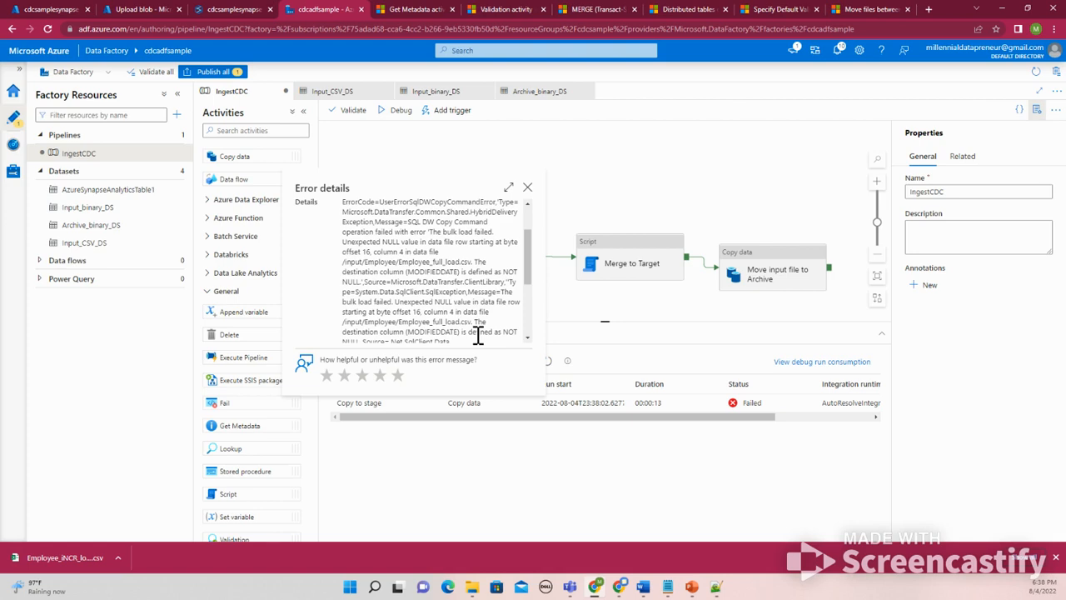
pyautogui.scroll(-2, 478, 335)
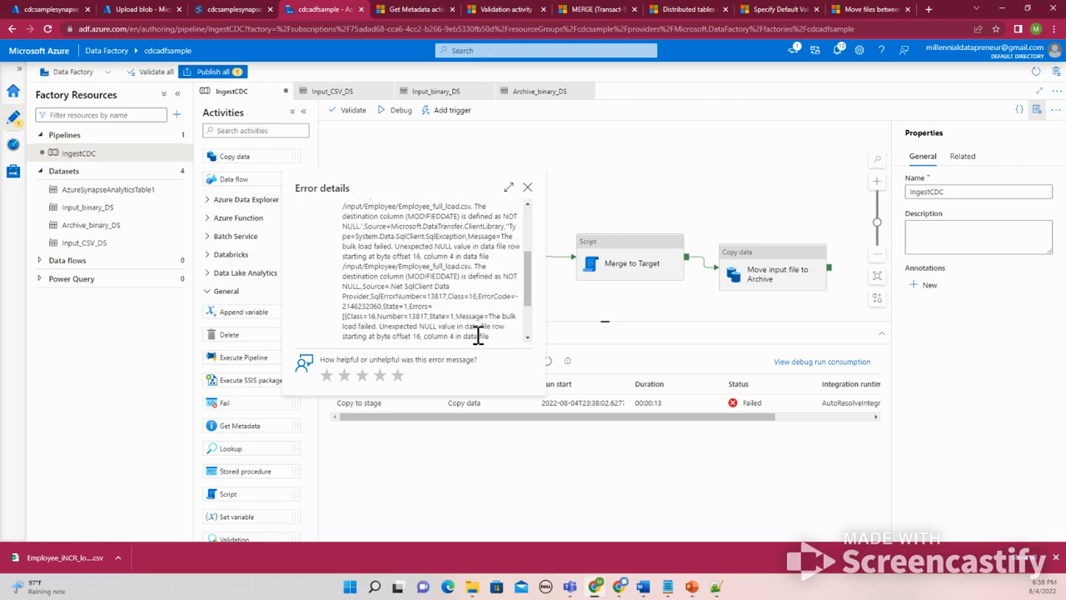
pyautogui.scroll(-2, 478, 335)
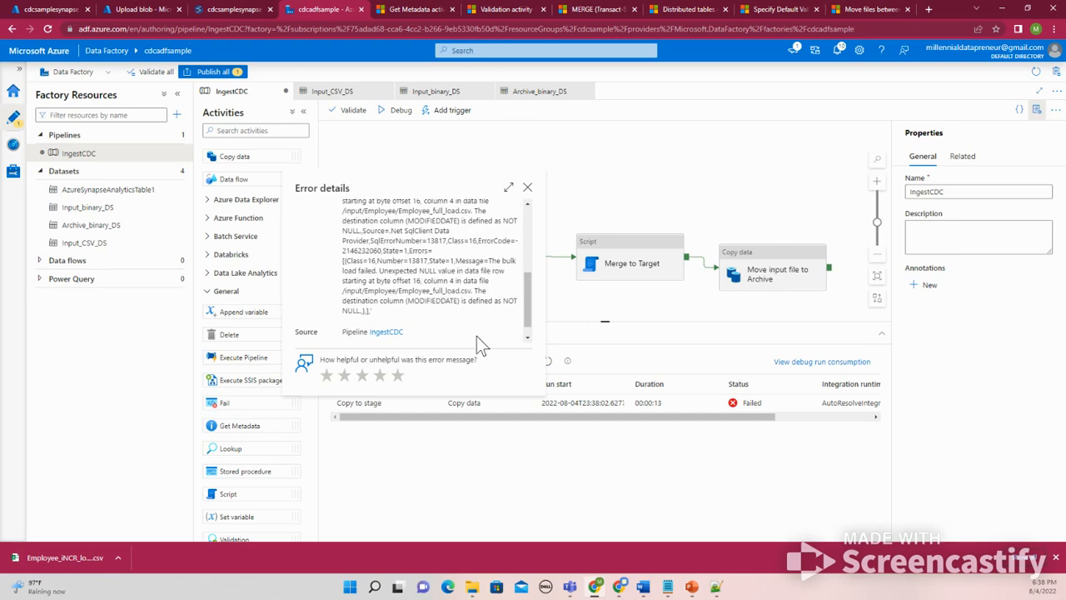
pyautogui.click(527, 187)
pyautogui.click(481, 262)
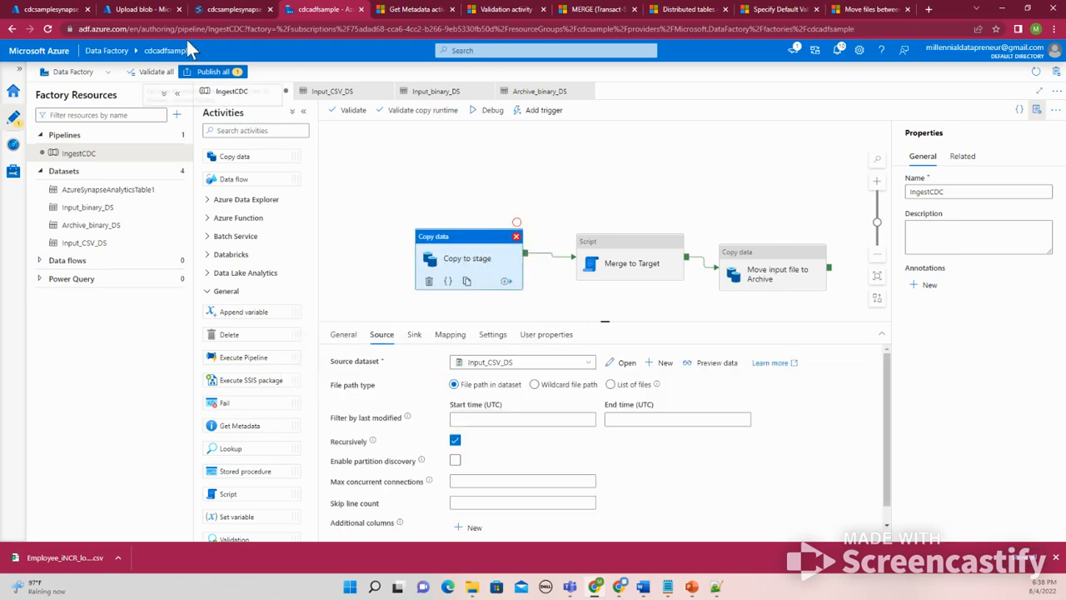
# Step: Switch to Synapse and remove the 'not null' constraint from MODIFIEDDATE and TRANSACTIONTYPE in the CREATE STAGE TABLE script
pyautogui.click(159, 9)
pyautogui.click(215, 11)
pyautogui.click(324, 13)
pyautogui.click(234, 7)
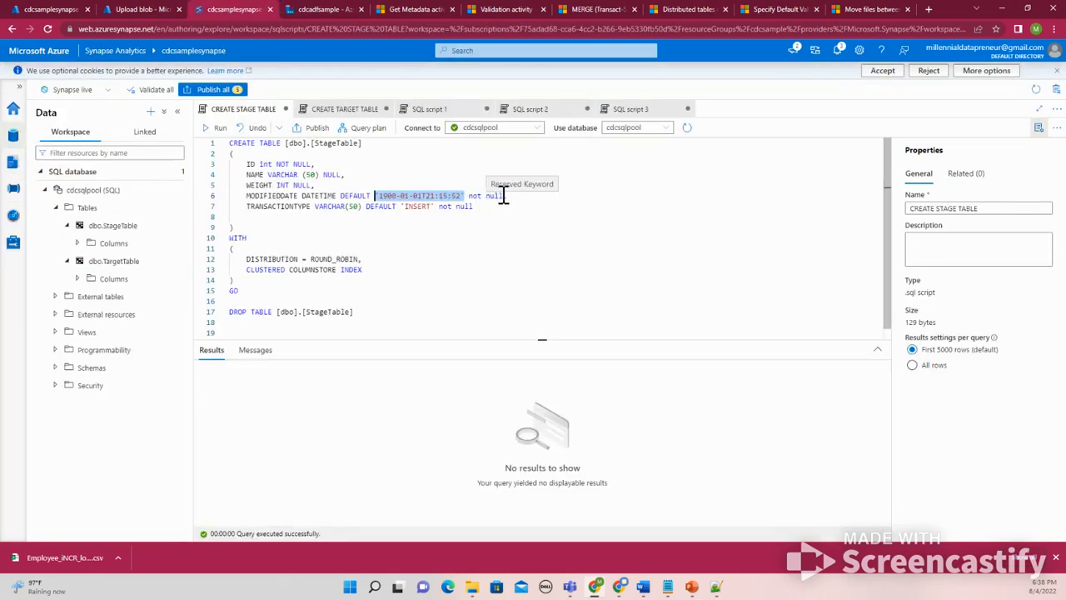
pyautogui.moveTo(503, 196); pyautogui.dragTo(439, 212)
pyautogui.press('Delete')
pyautogui.press('Delete')
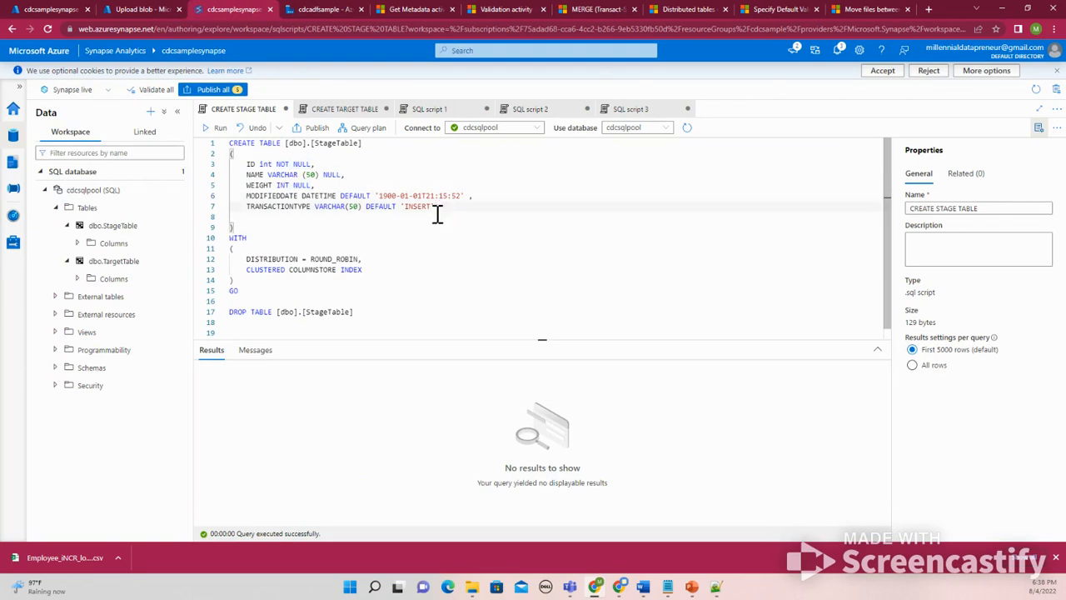
# Step: Drop the existing [dbo].[StageTable] and recreate it by running the edited CREATE TABLE statement
pyautogui.moveTo(366, 313); pyautogui.dragTo(211, 314)
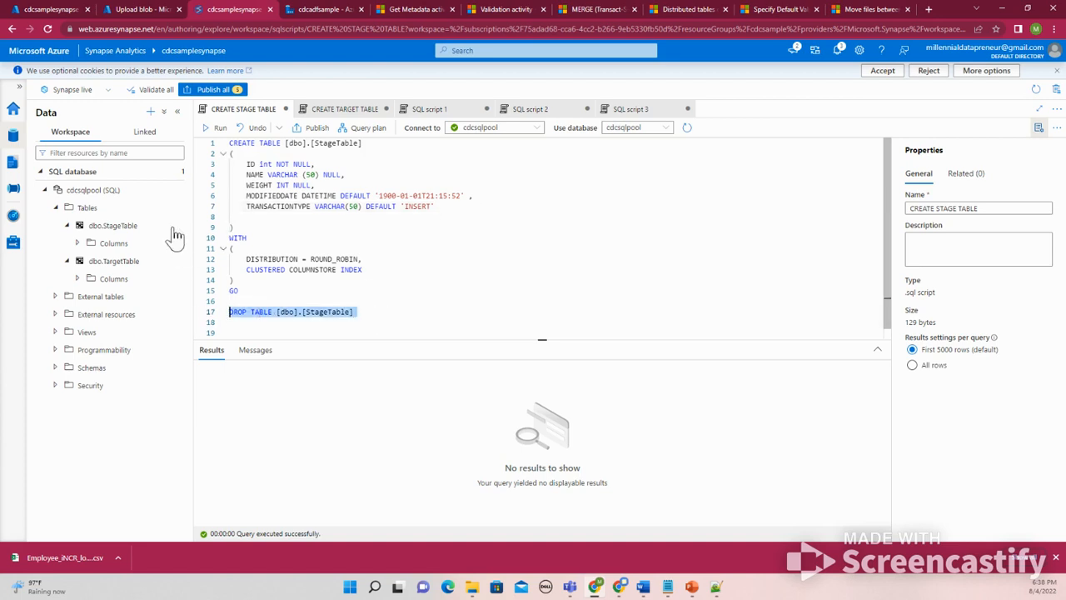
pyautogui.click(215, 129)
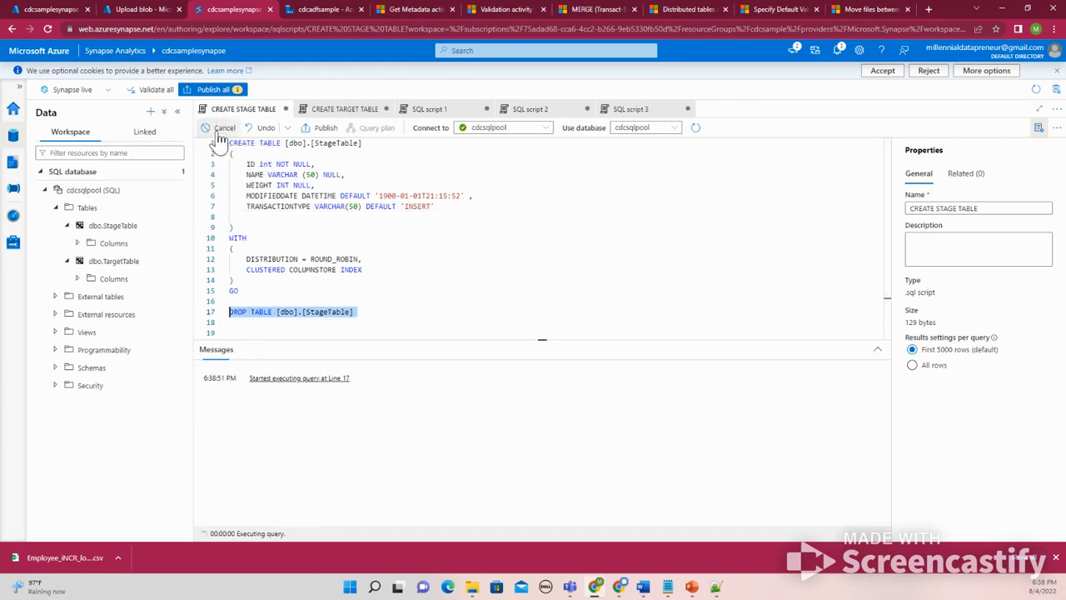
pyautogui.moveTo(209, 292); pyautogui.dragTo(204, 148)
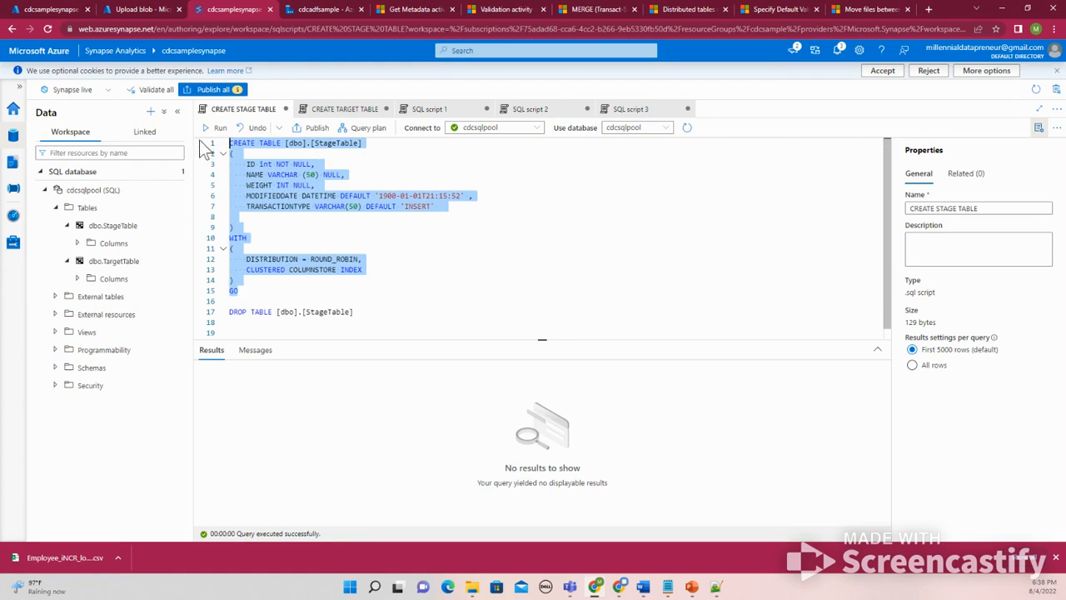
pyautogui.click(212, 133)
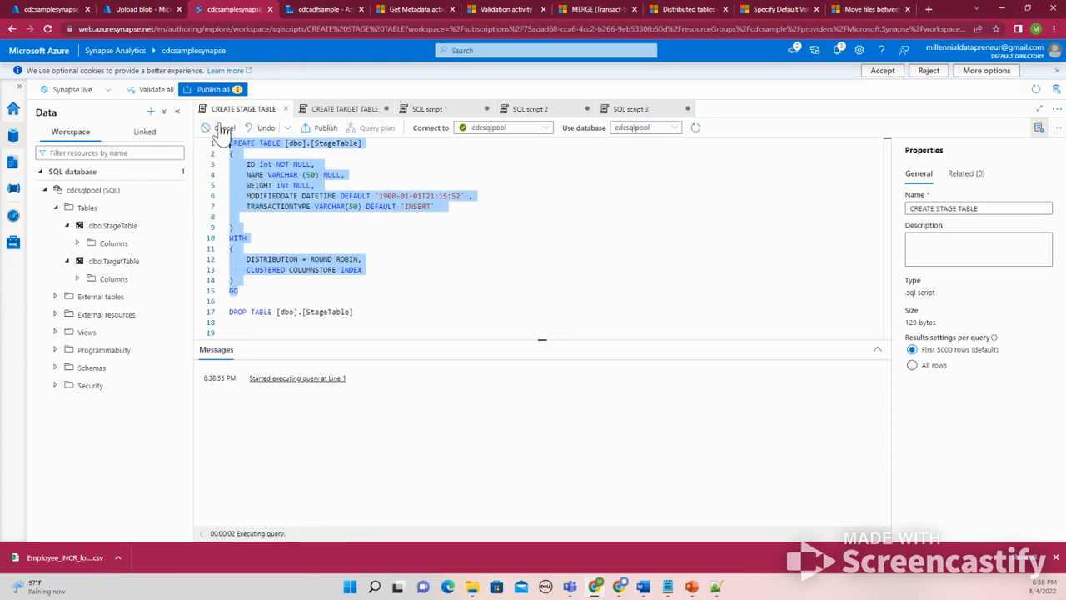
# Step: Switch to Data Factory and review the default values and pre-copy script in the Copy to stage activity's sink
pyautogui.click(328, 6)
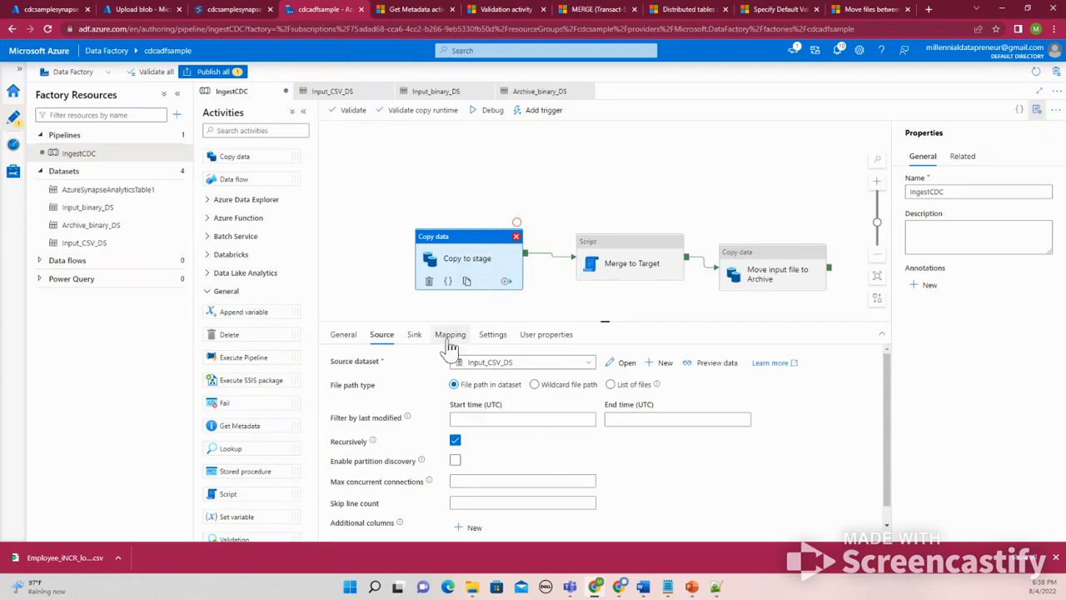
pyautogui.click(414, 336)
pyautogui.scroll(-2, 504, 492)
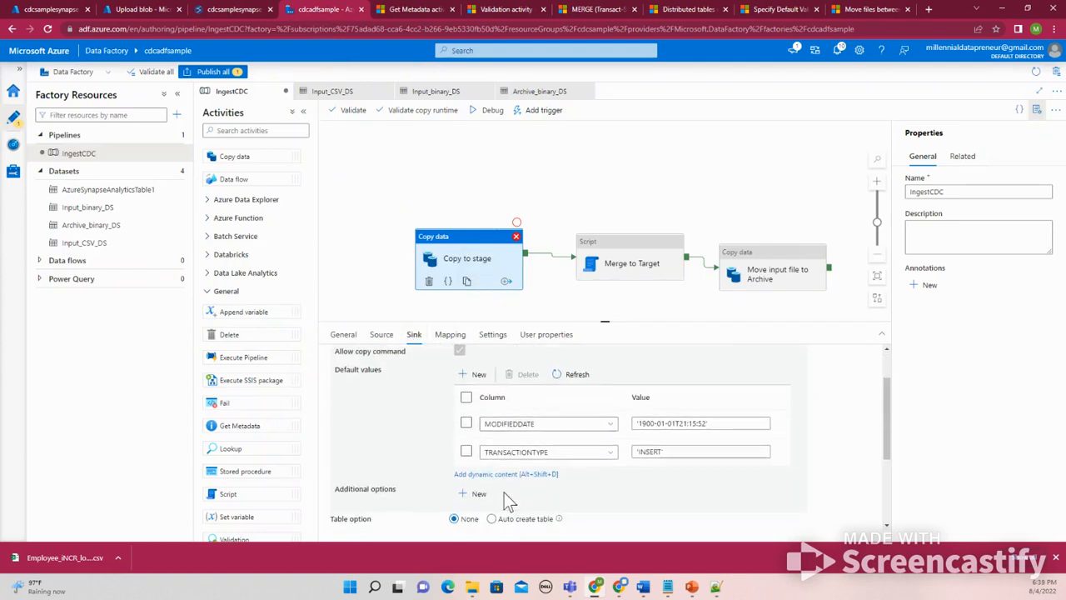
pyautogui.scroll(1, 504, 492)
pyautogui.scroll(1, 505, 485)
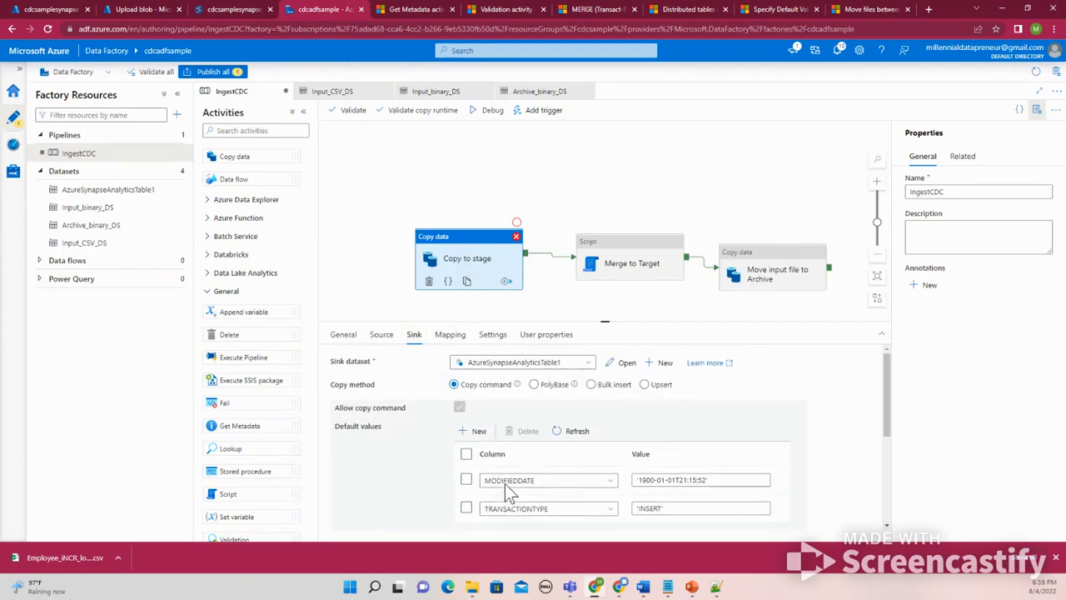
pyautogui.scroll(-3, 396, 429)
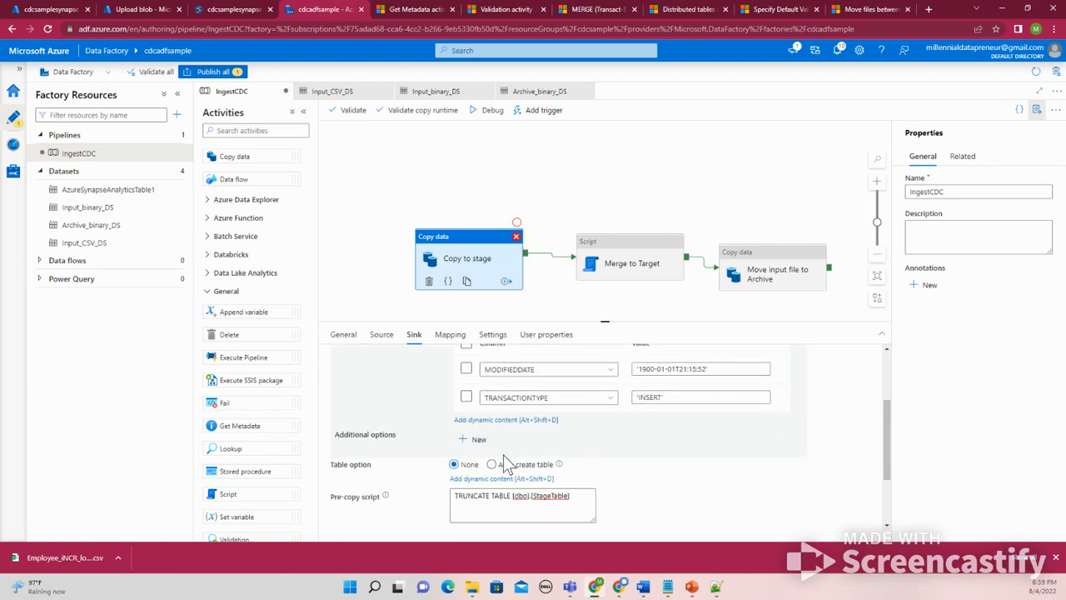
pyautogui.scroll(3, 492, 458)
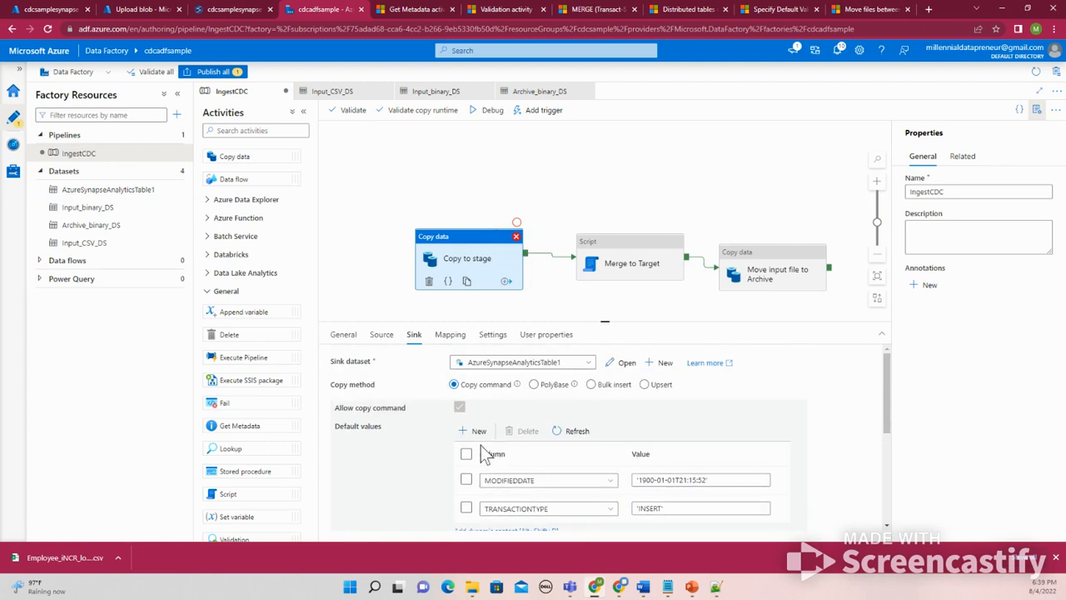
pyautogui.click(466, 455)
pyautogui.scroll(-3, 469, 460)
pyautogui.scroll(2, 471, 464)
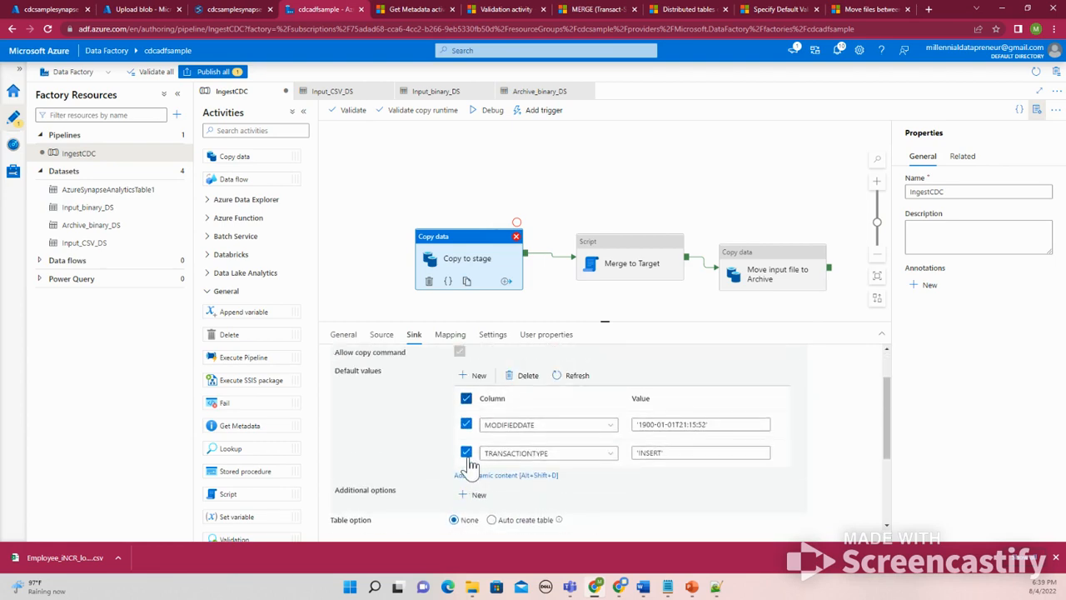
pyautogui.scroll(-2, 468, 464)
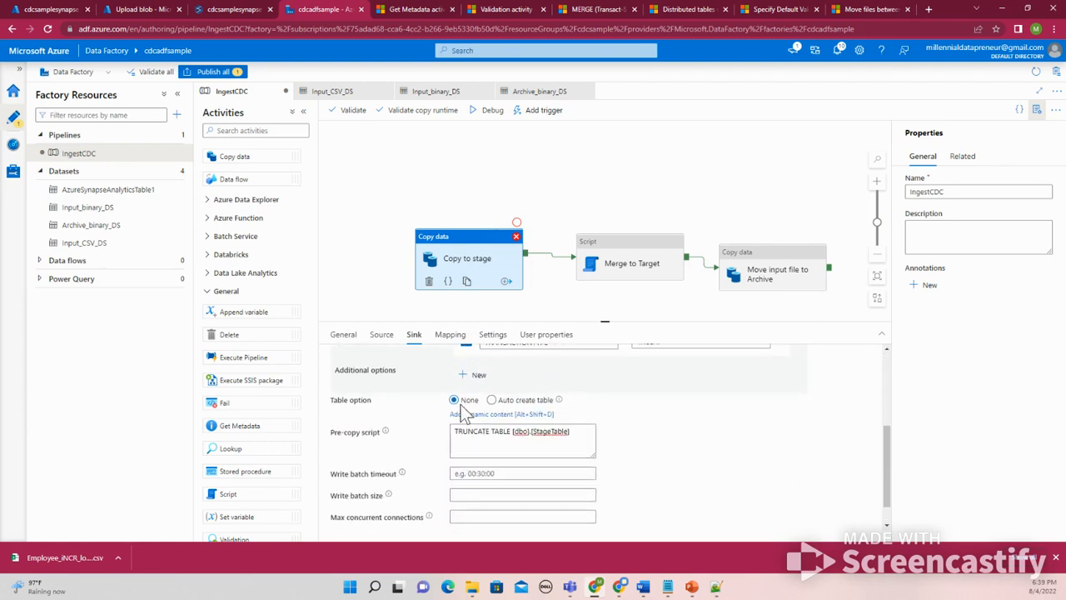
pyautogui.click(464, 377)
pyautogui.click(564, 423)
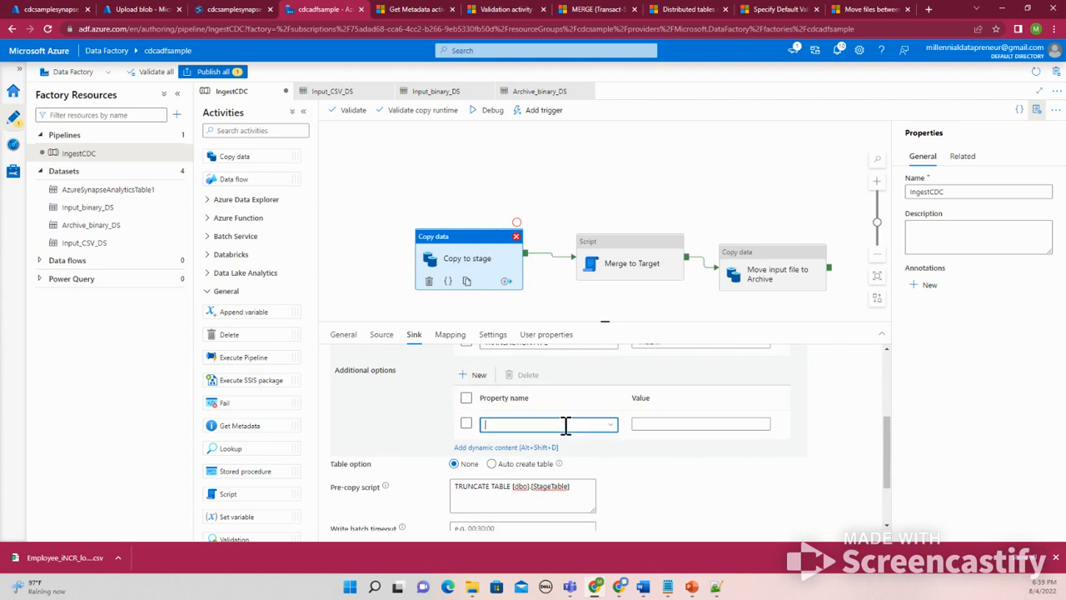
pyautogui.click(608, 425)
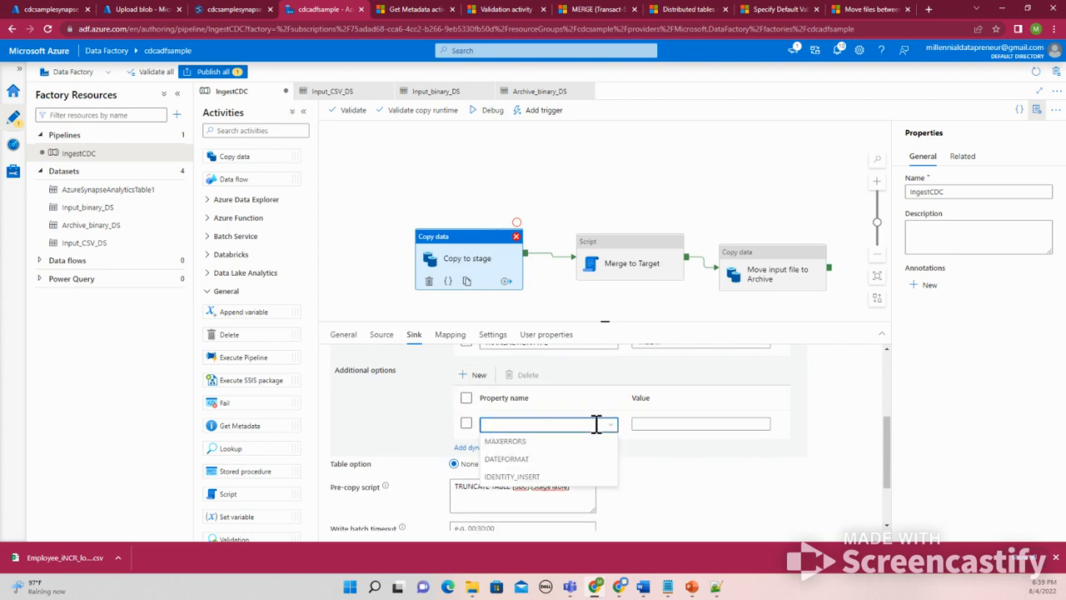
pyautogui.click(428, 397)
pyautogui.scroll(1, 429, 412)
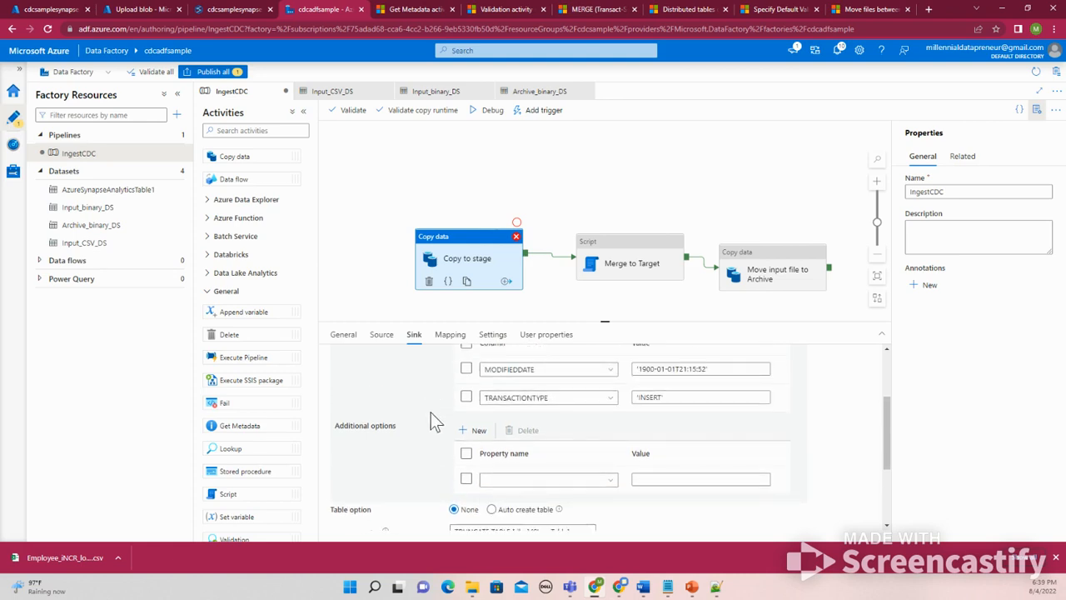
pyautogui.click(466, 454)
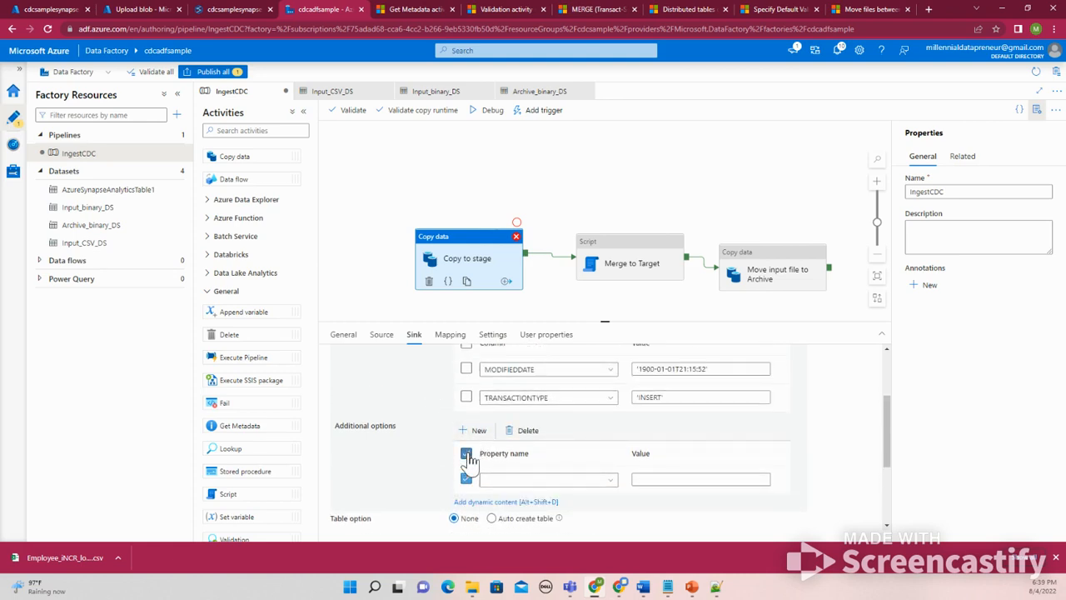
pyautogui.click(523, 429)
pyautogui.scroll(2, 441, 454)
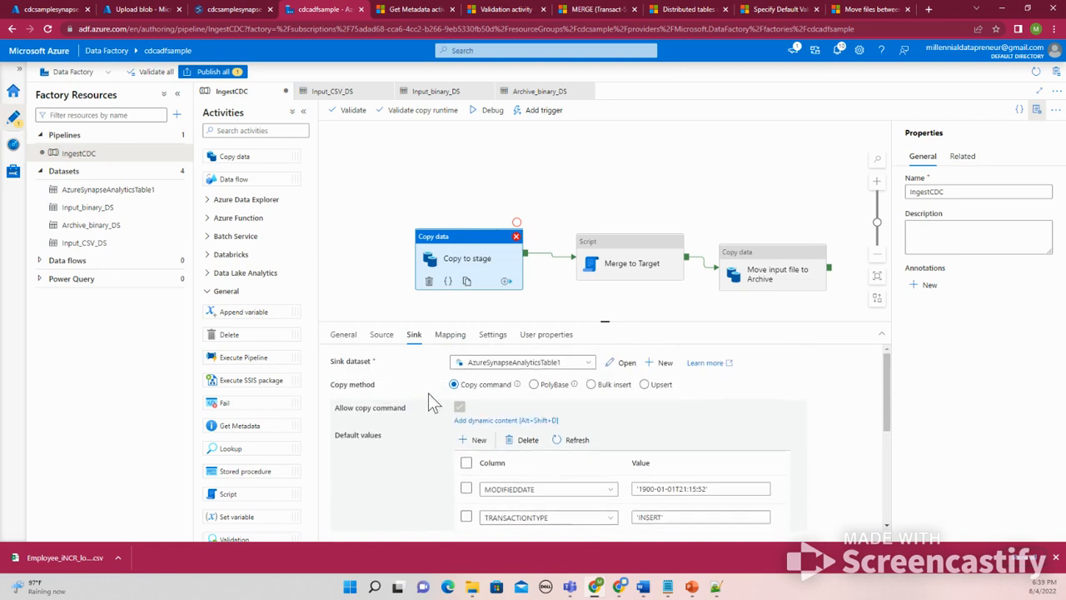
pyautogui.click(362, 267)
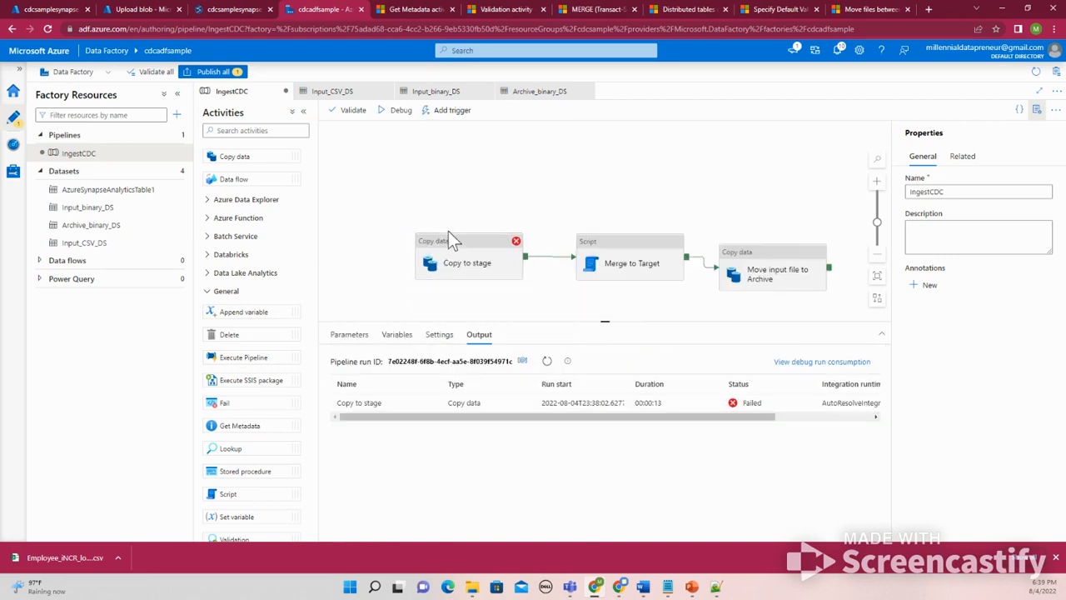
# Step: Start a debug run of the IngestCDC pipeline and refresh its output until the Copy to stage run completes
pyautogui.click(450, 242)
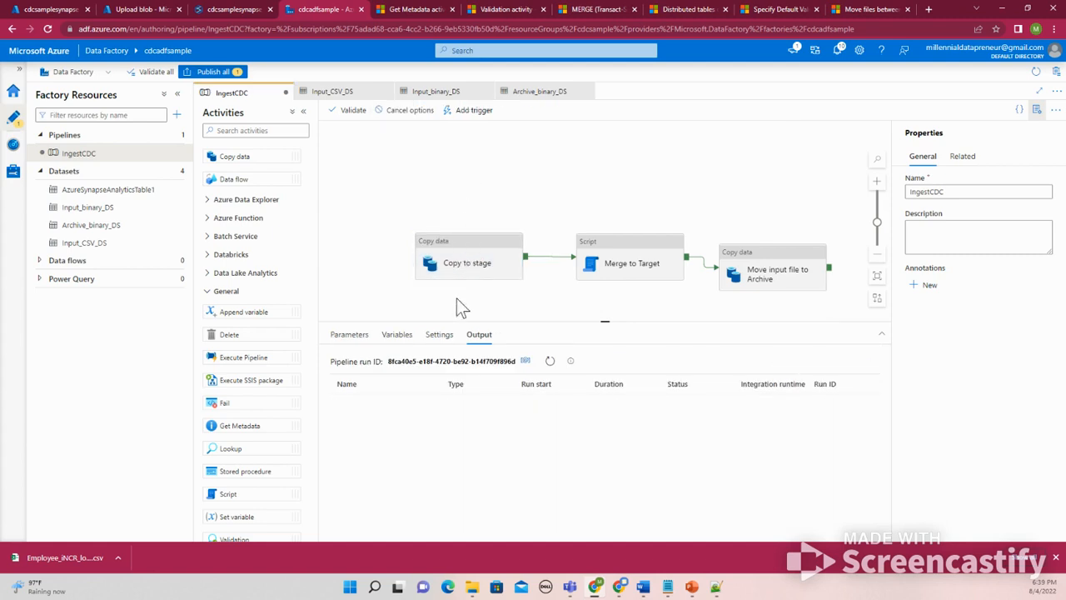
pyautogui.click(552, 363)
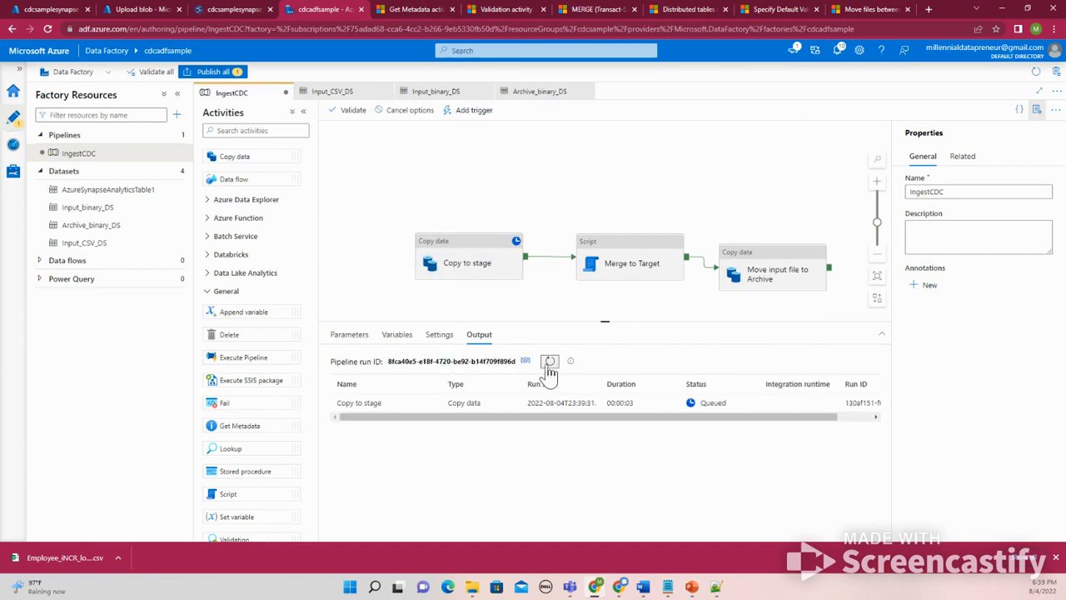
pyautogui.click(551, 364)
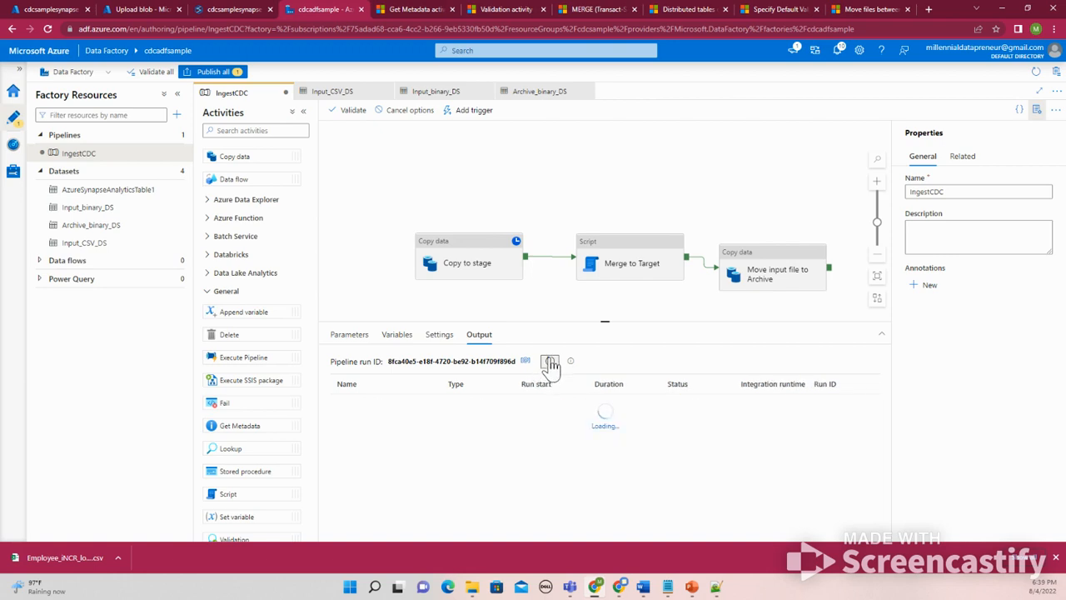
pyautogui.click(552, 368)
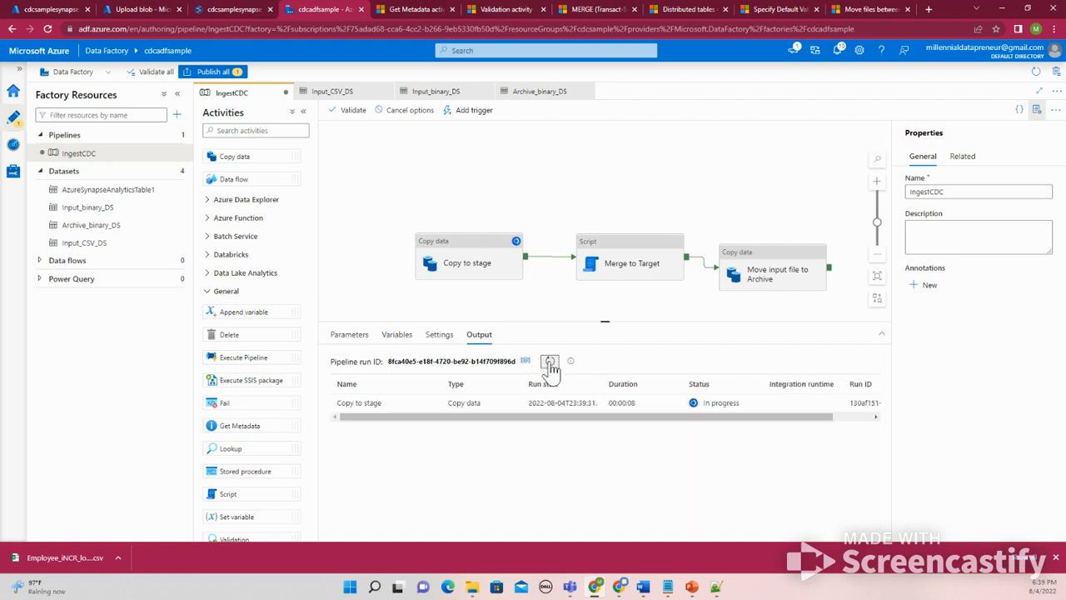
pyautogui.click(551, 364)
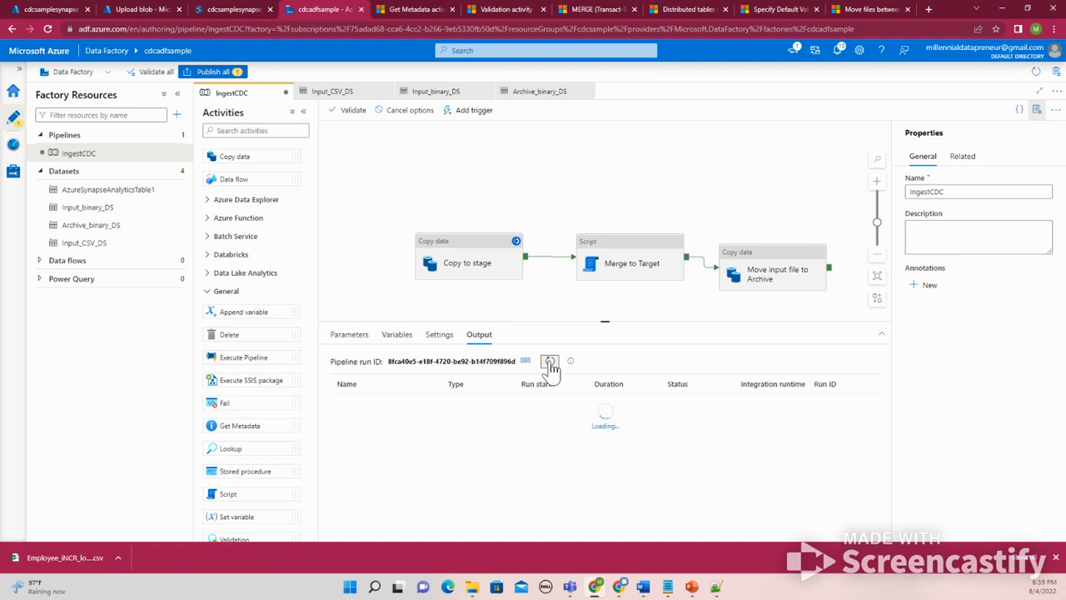
pyautogui.click(550, 363)
pyautogui.click(550, 364)
# Step: Read through the output details of the Copy to stage run and close them
pyautogui.click(413, 403)
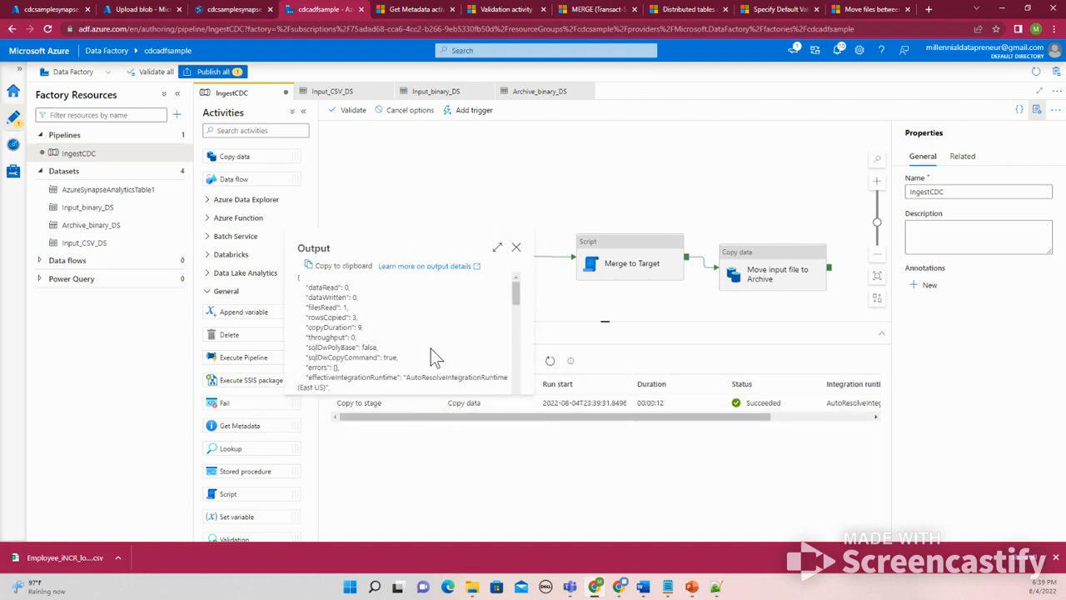
pyautogui.scroll(-5, 431, 348)
pyautogui.click(517, 248)
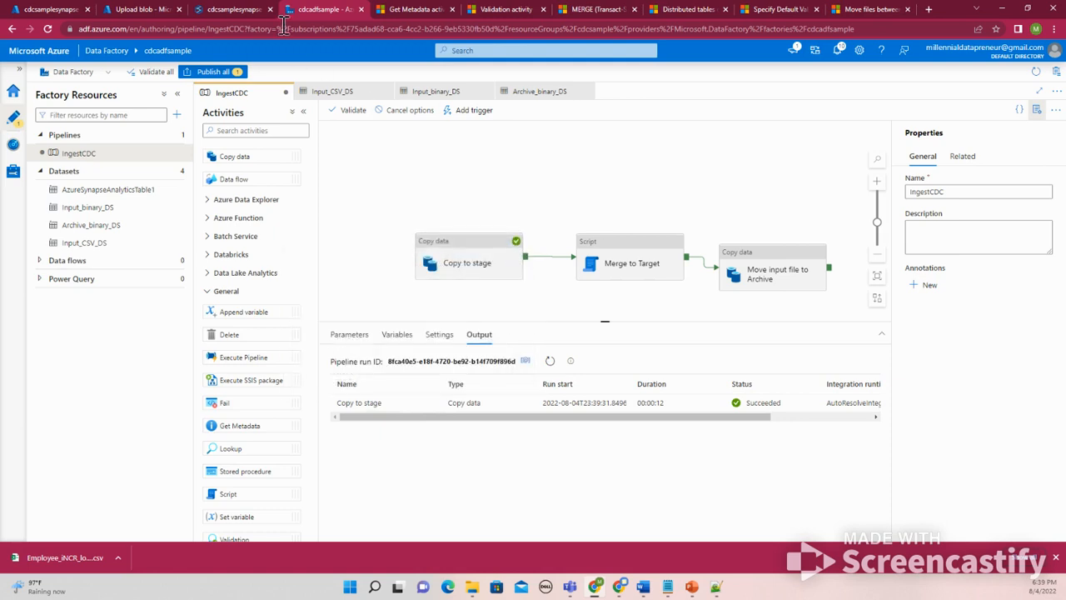
# Step: Switch to Synapse and run the SELECT TOP (100) query on [dbo].[StageTable] to check the MODIFIEDDATE and TRANSACTIONTYPE values
pyautogui.click(249, 9)
pyautogui.click(316, 206)
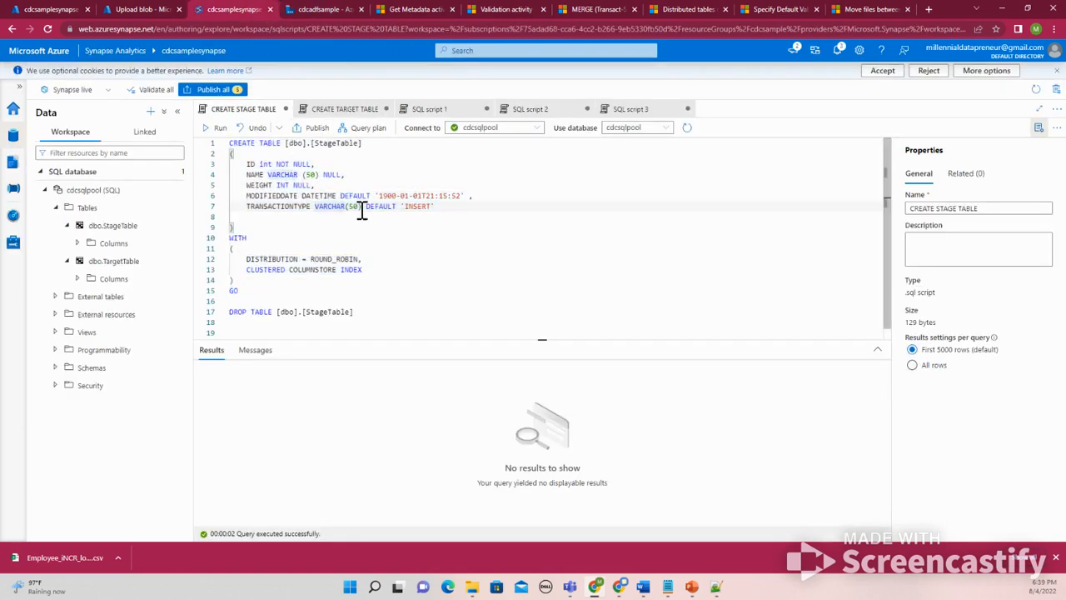
pyautogui.click(354, 110)
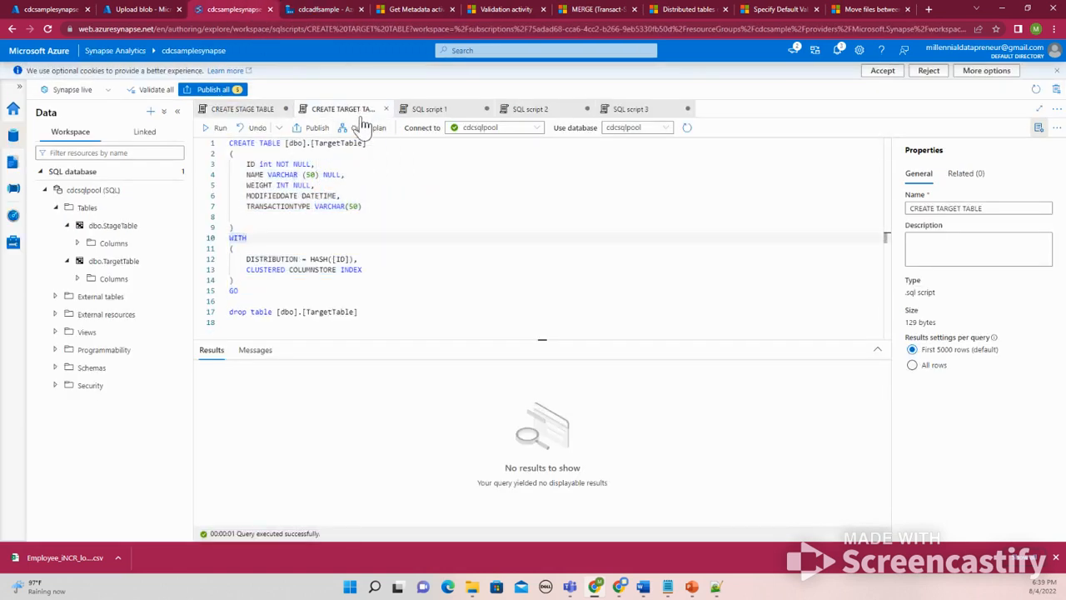
pyautogui.click(429, 109)
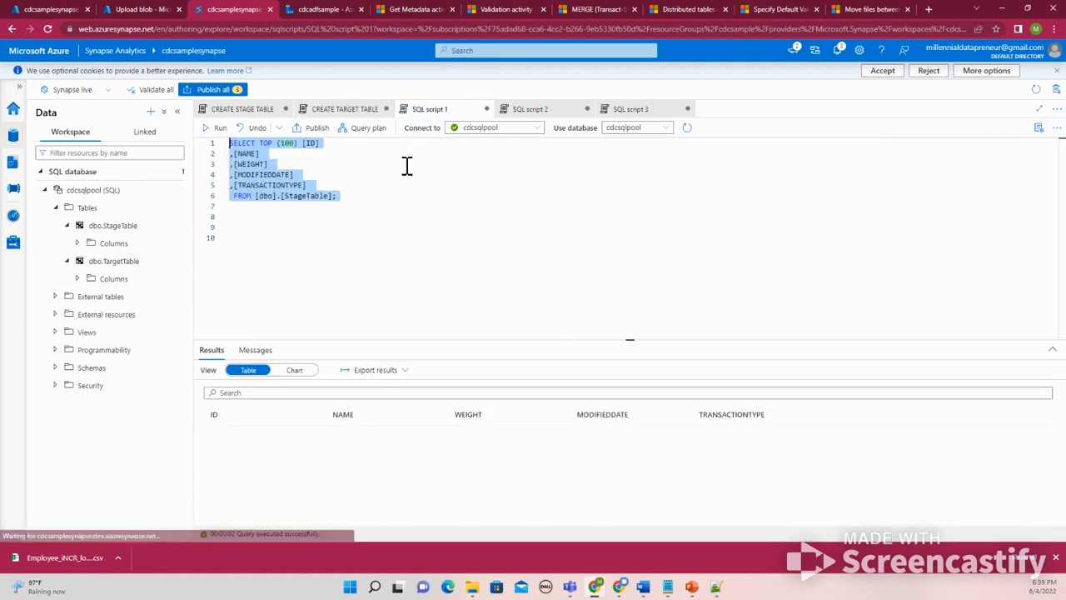
pyautogui.moveTo(347, 205); pyautogui.dragTo(191, 143)
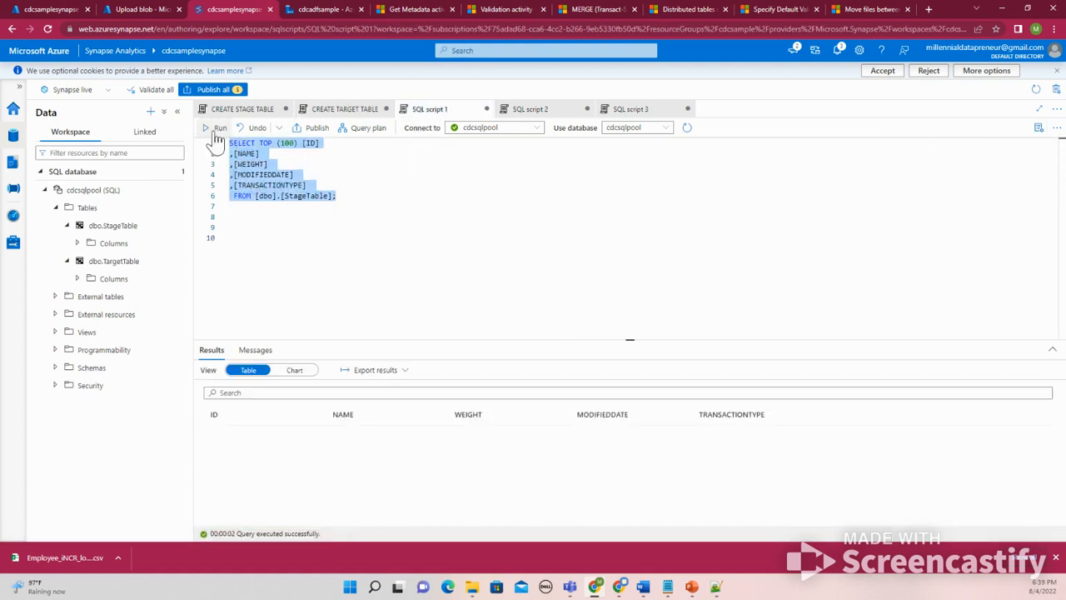
pyautogui.click(215, 128)
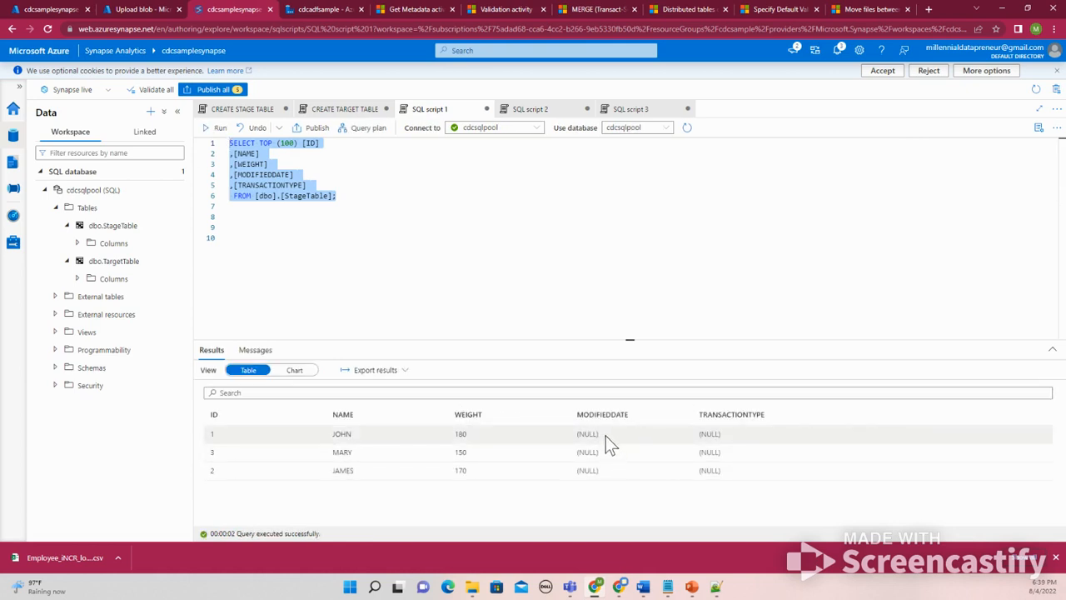
pyautogui.moveTo(607, 442); pyautogui.dragTo(616, 490)
pyautogui.click(708, 441)
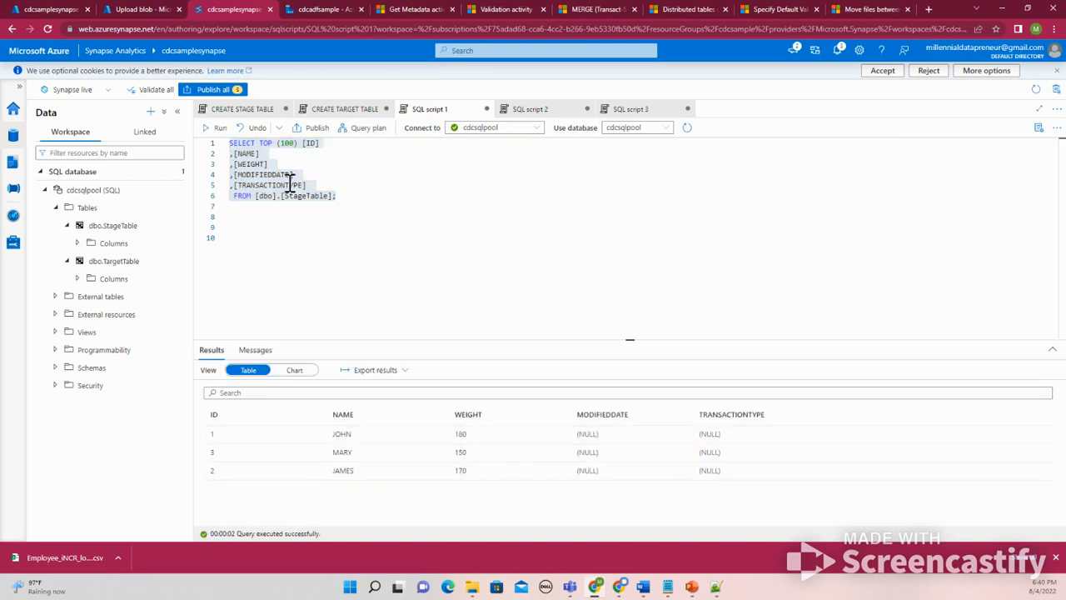
# Step: Switch to Data Factory and examine the default values and pre-copy script in the Copy to stage activity's sink
pyautogui.click(293, 9)
pyautogui.click(473, 277)
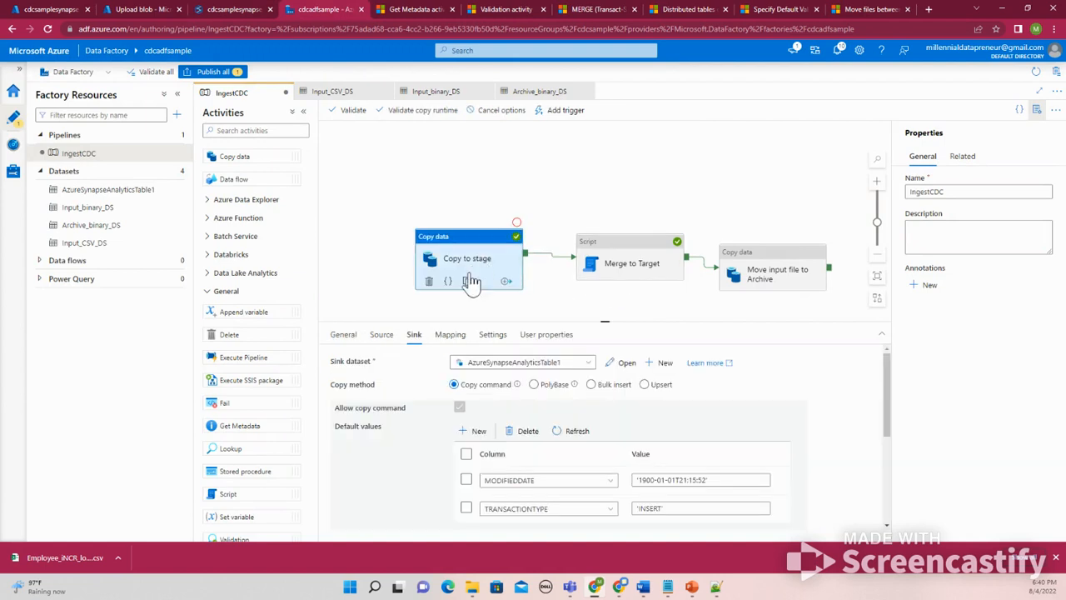
pyautogui.scroll(-3, 540, 464)
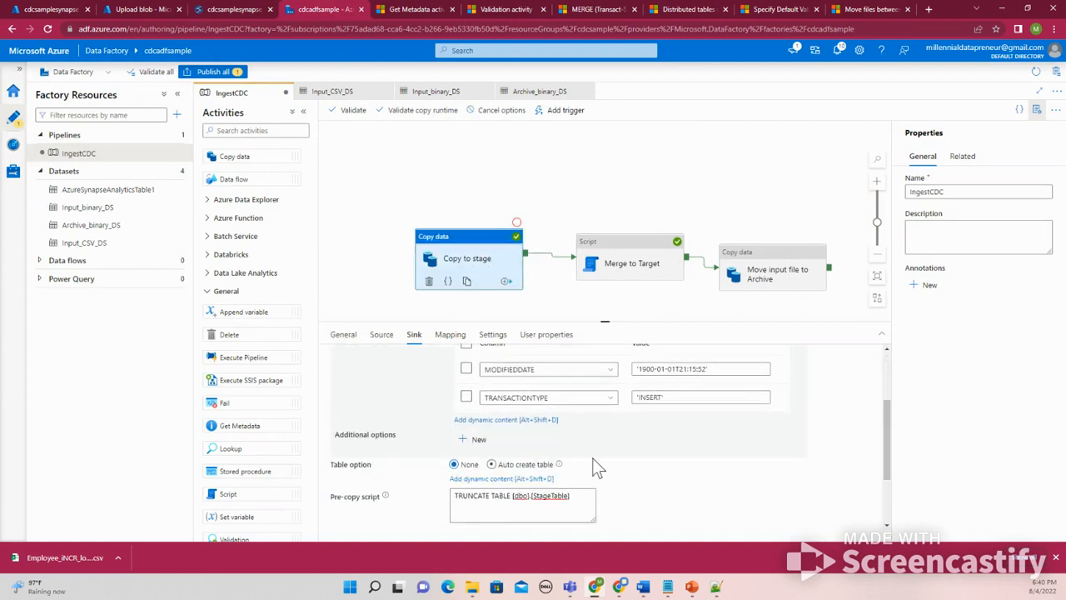
pyautogui.scroll(1, 592, 466)
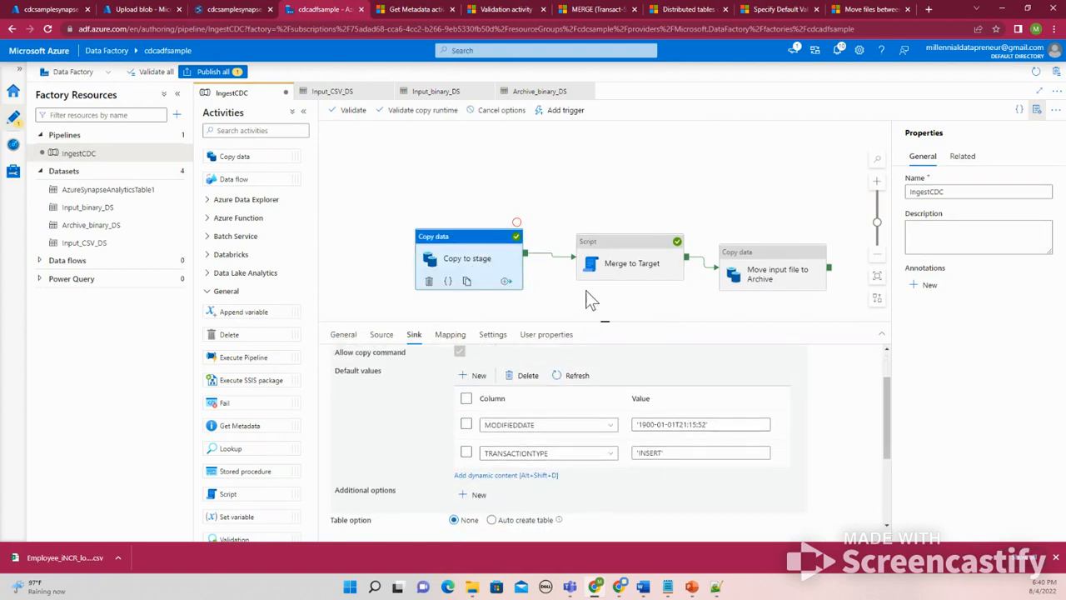
pyautogui.click(614, 270)
# Step: Examine the source settings of the Copy to stage activity
pyautogui.click(486, 261)
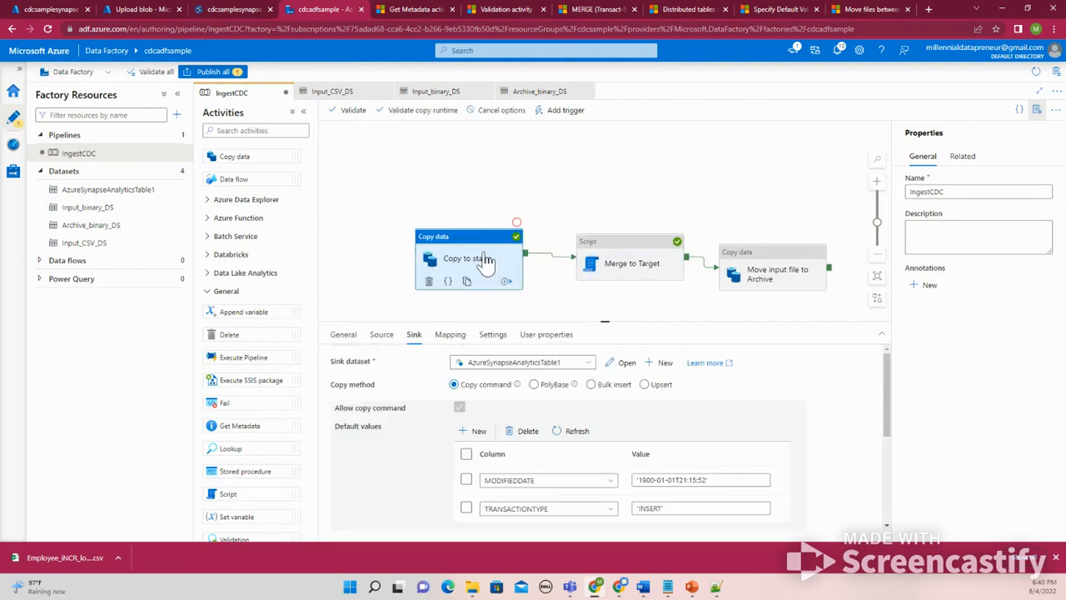
pyautogui.click(386, 341)
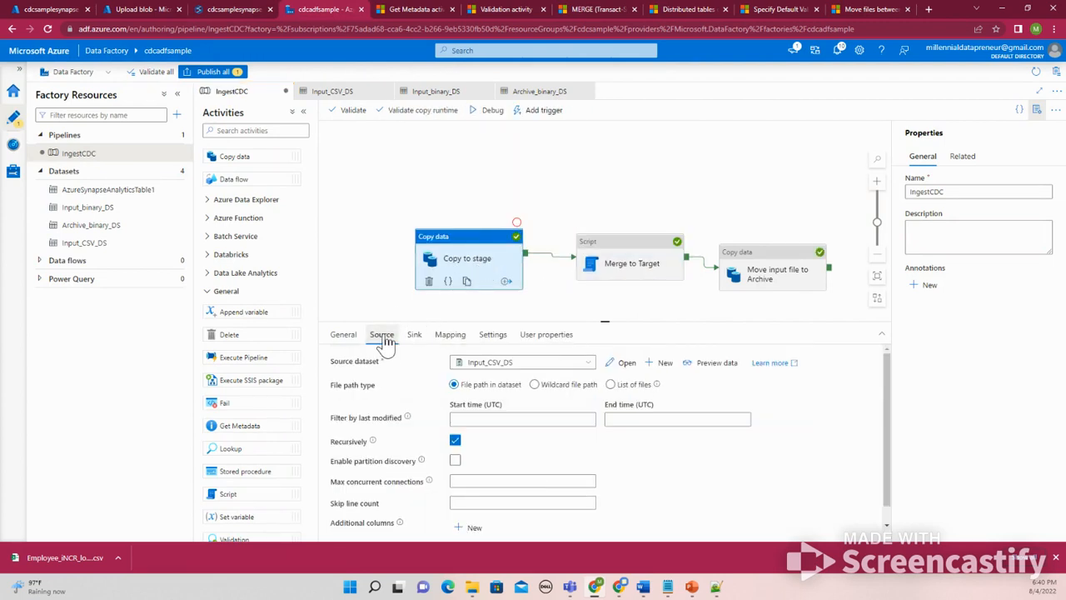
pyautogui.scroll(-1, 486, 461)
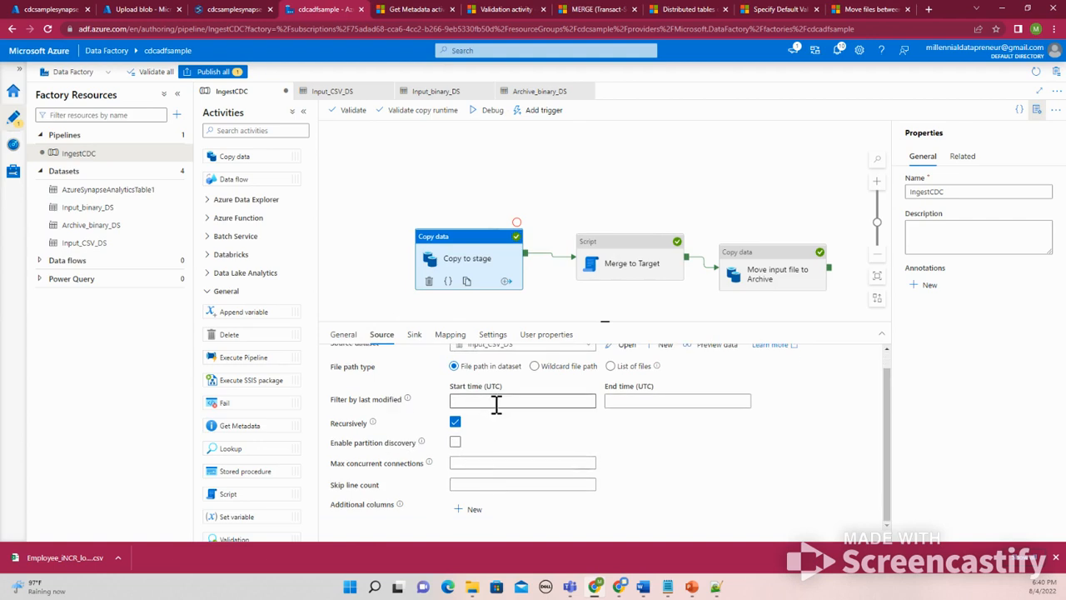
pyautogui.scroll(1, 495, 419)
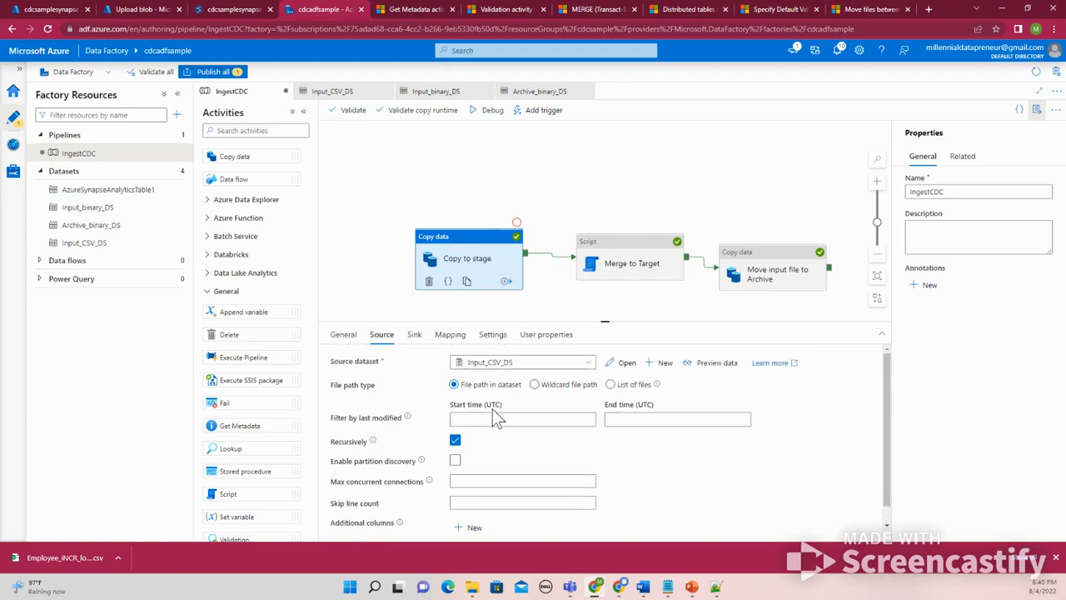
# Step: Recheck the Copy to stage sink's copy method and default values, and return to its source settings
pyautogui.click(416, 337)
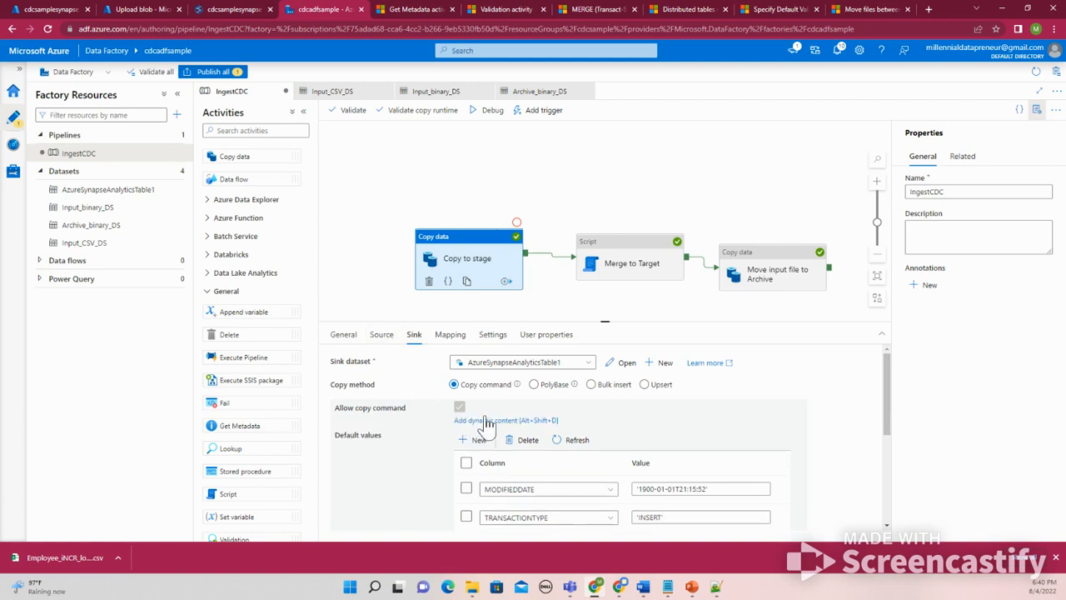
pyautogui.scroll(-2, 538, 425)
pyautogui.scroll(2, 538, 426)
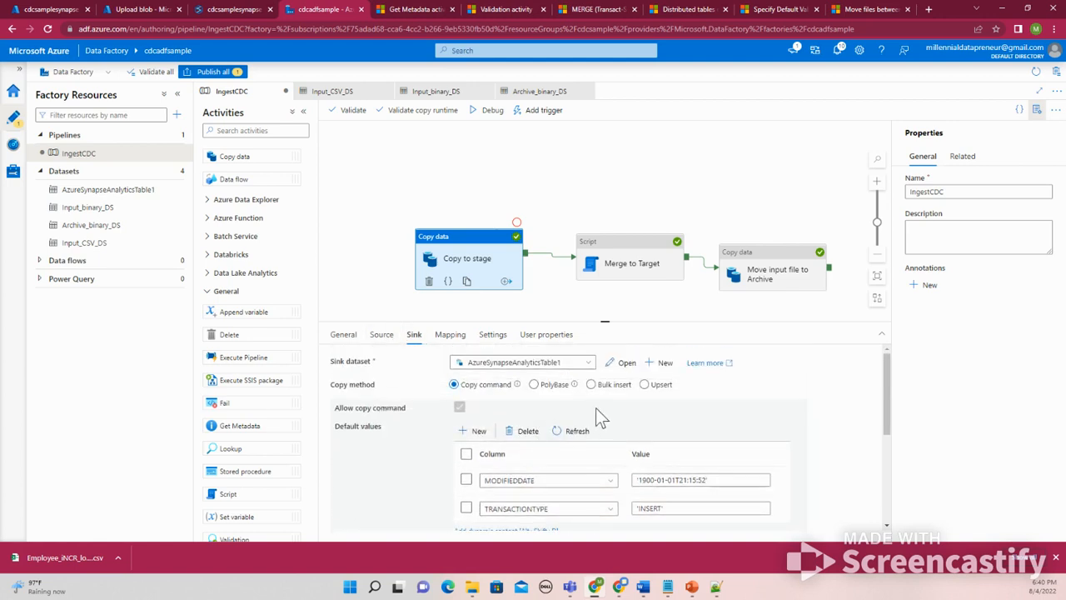
pyautogui.click(591, 385)
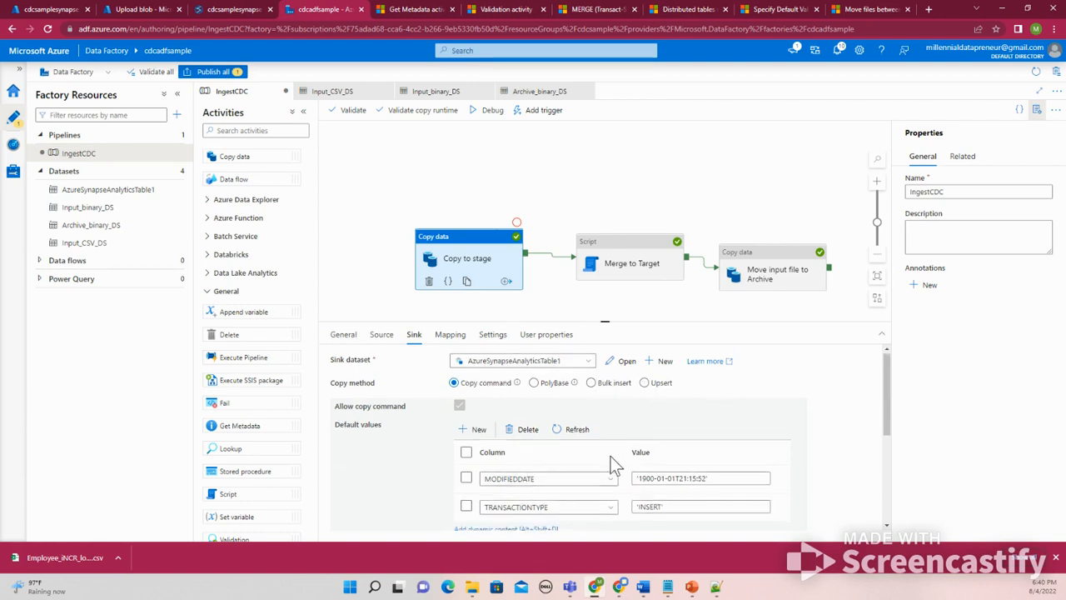
pyautogui.scroll(-5, 610, 456)
pyautogui.scroll(3, 610, 456)
pyautogui.scroll(3, 610, 456)
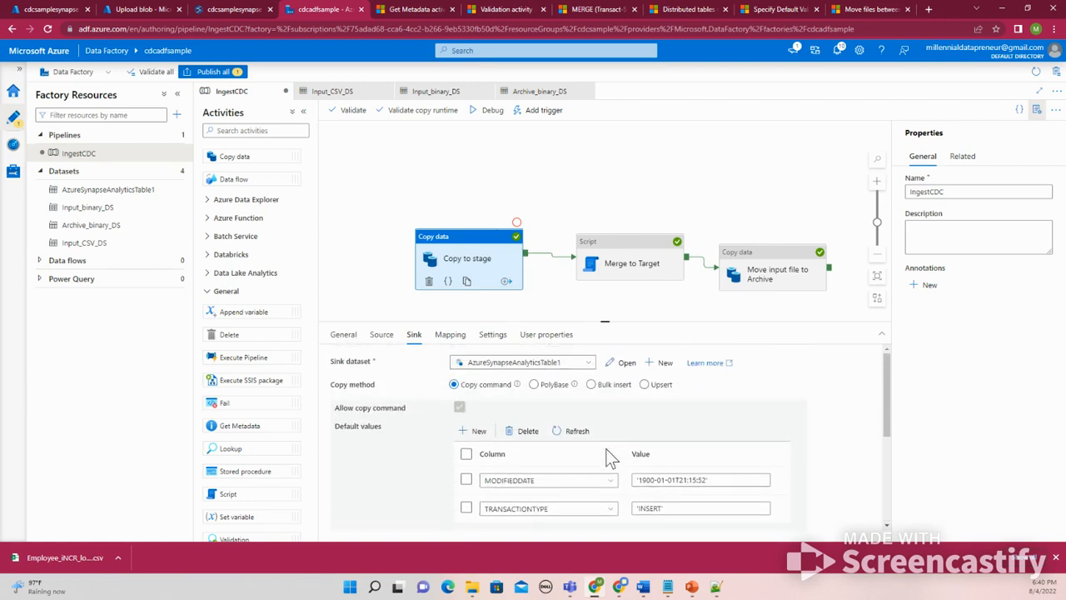
pyautogui.click(385, 337)
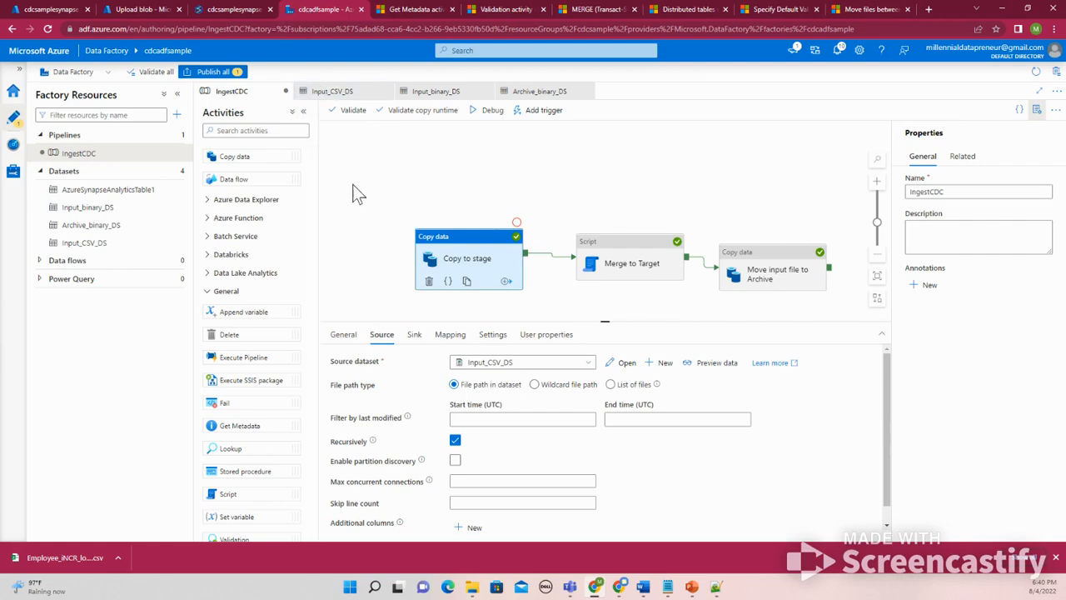
# Step: Switch to the storage container, refresh the landing/input/Employee folder and go back up to the landing root
pyautogui.click(225, 9)
pyautogui.click(153, 9)
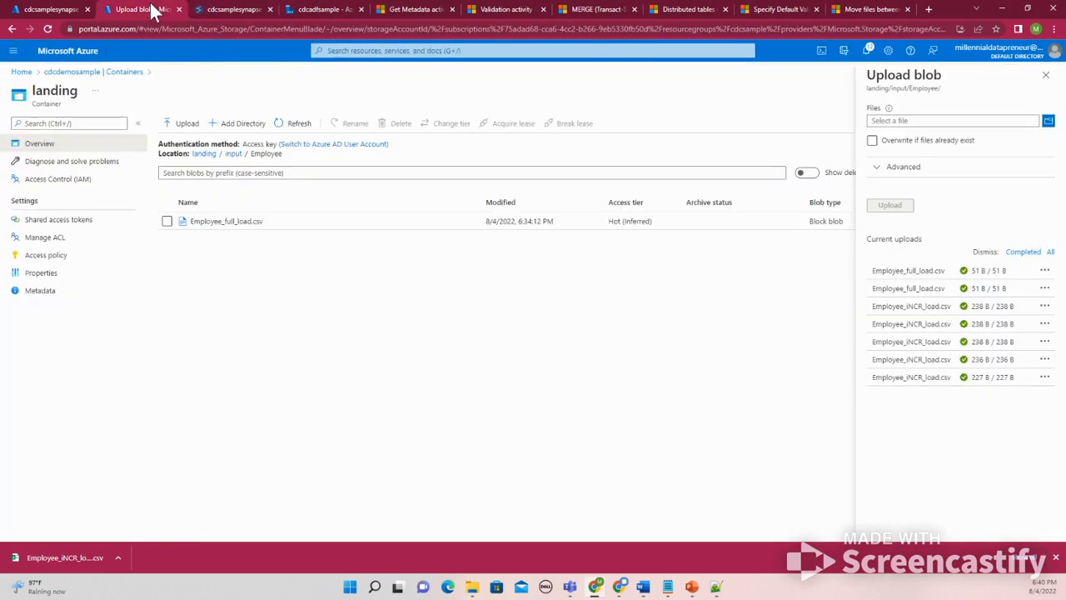
pyautogui.click(297, 123)
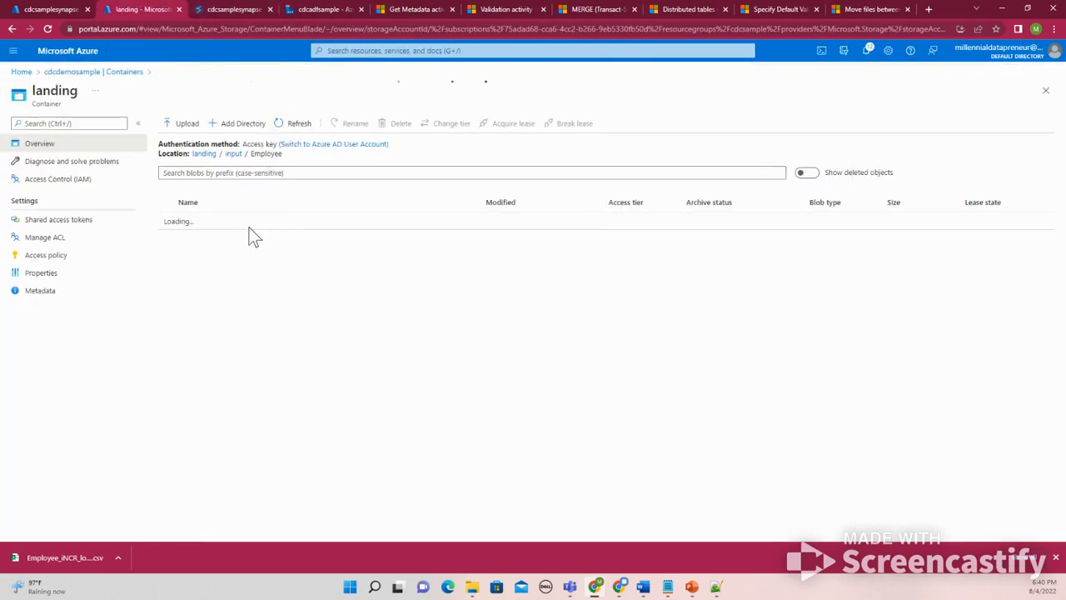
pyautogui.click(204, 153)
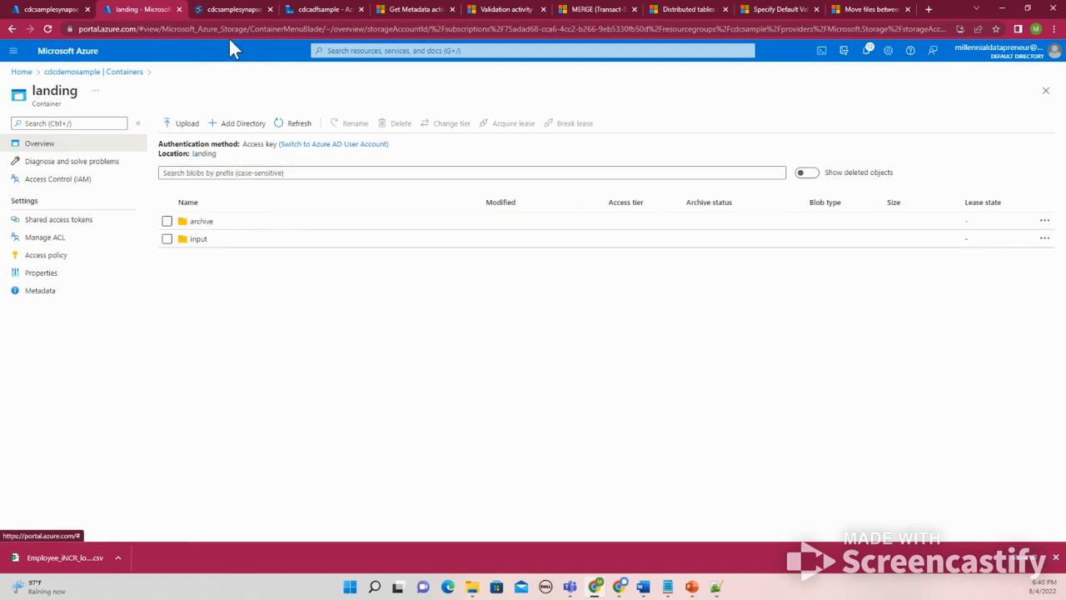
# Step: Switch to Synapse and run the SELECT TOP (100) query on [dbo].[TargetTable] to check the merged rows
pyautogui.click(236, 7)
pyautogui.click(325, 9)
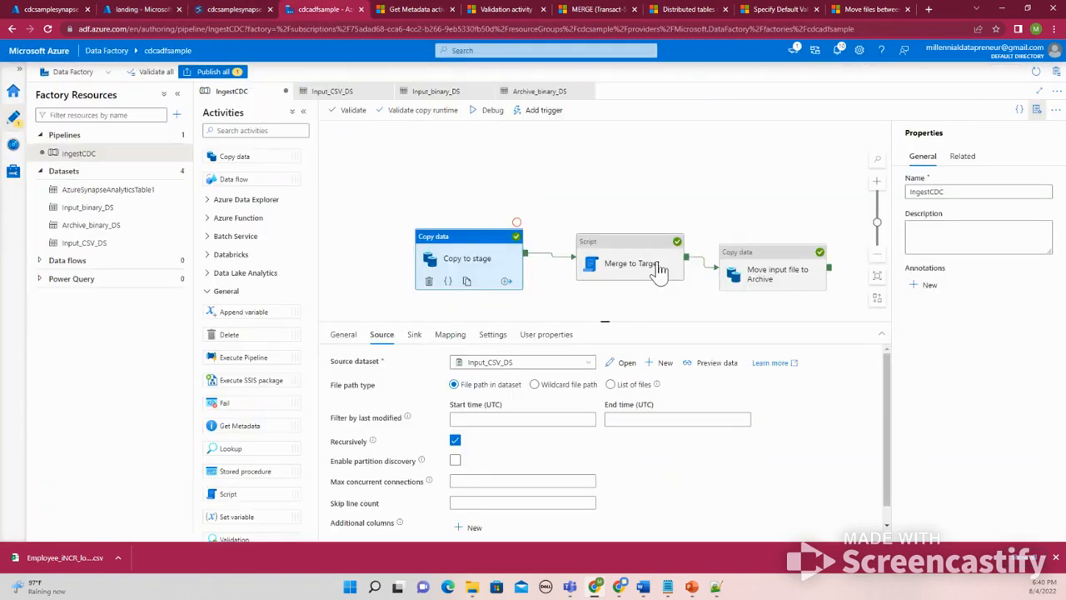
pyautogui.click(250, 9)
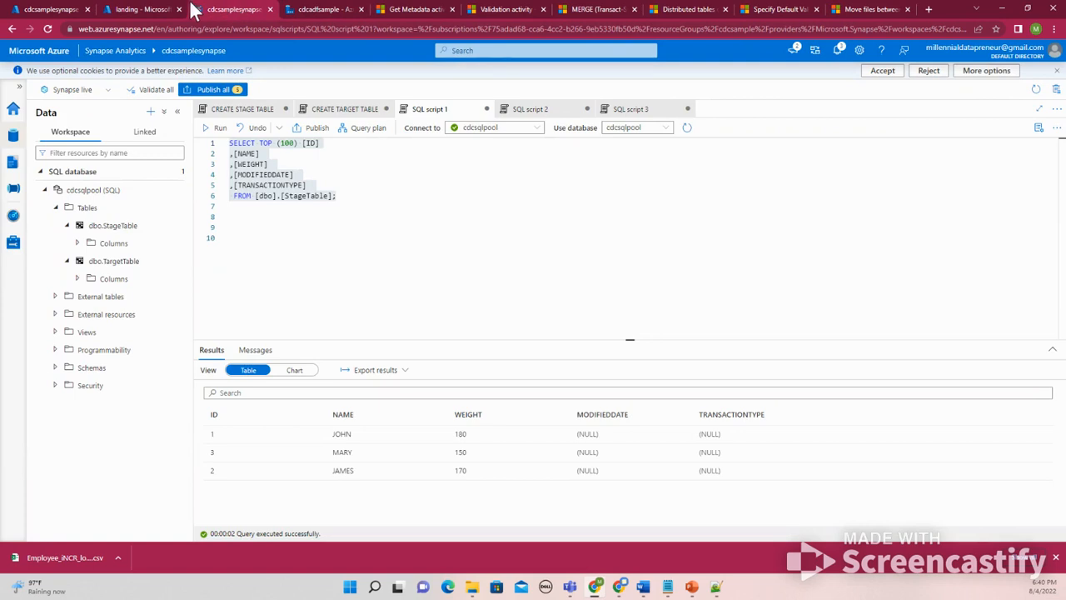
pyautogui.click(346, 109)
pyautogui.click(443, 115)
pyautogui.click(361, 193)
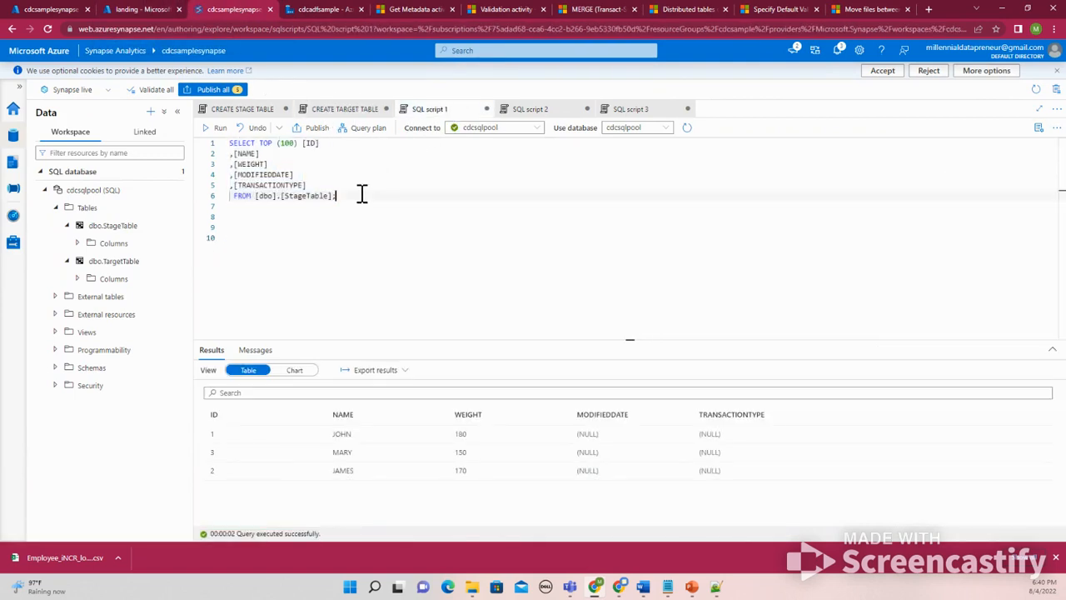
pyautogui.click(626, 109)
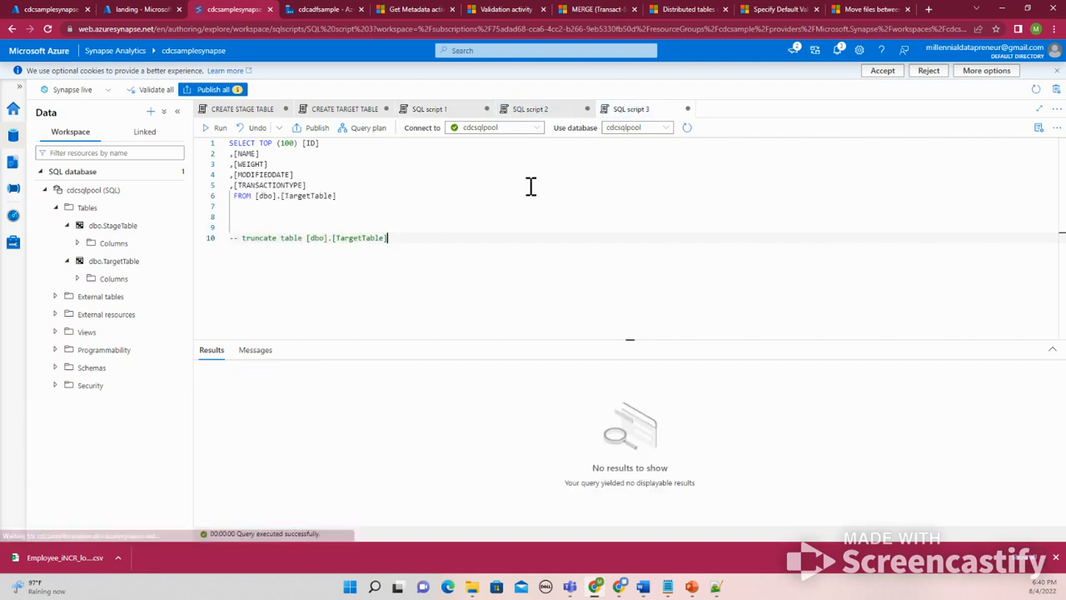
pyautogui.moveTo(379, 204); pyautogui.dragTo(147, 142)
pyautogui.click(214, 129)
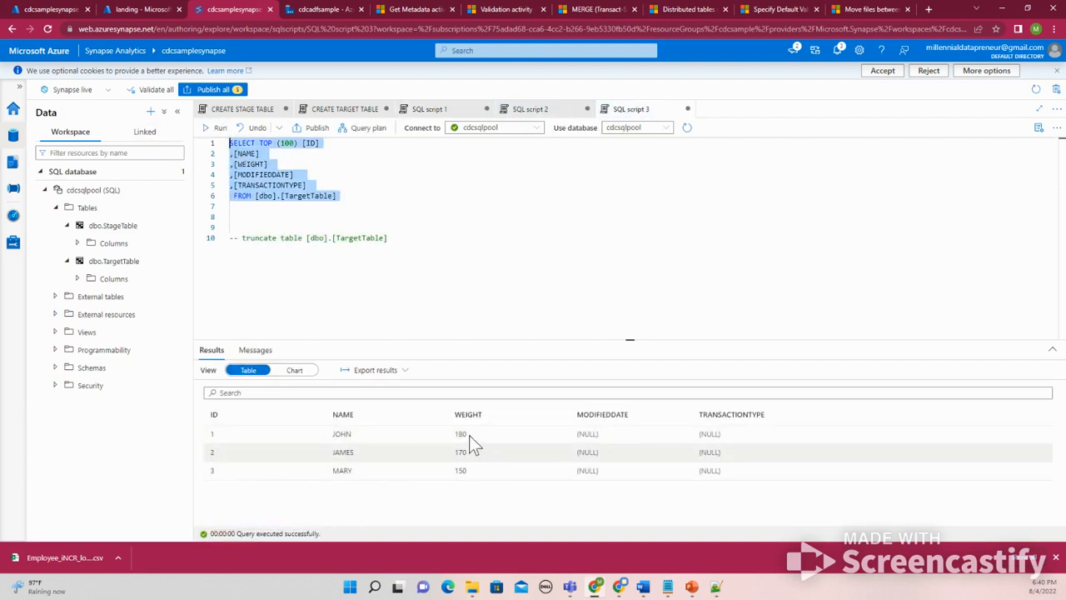
# Step: Switch to the storage container and open the landing/input/Employee folder
pyautogui.click(142, 9)
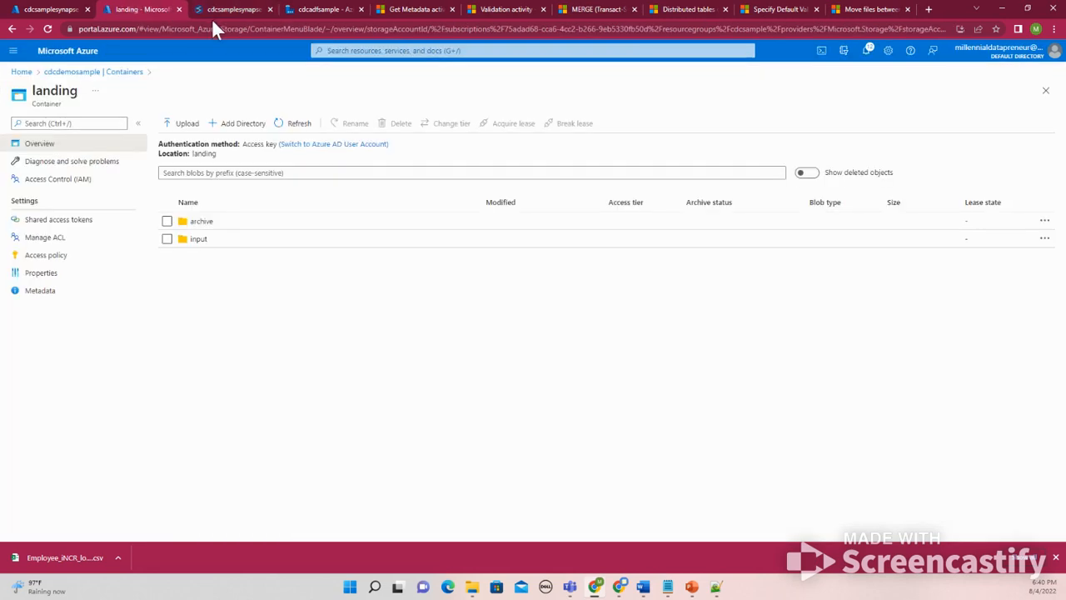
pyautogui.click(287, 10)
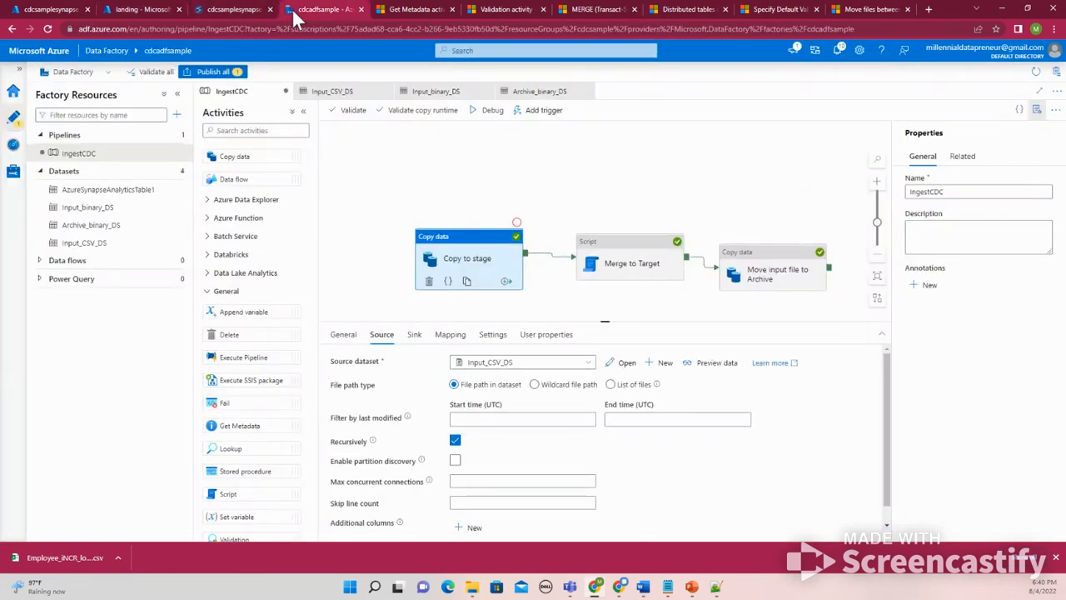
pyautogui.click(70, 10)
pyautogui.click(133, 9)
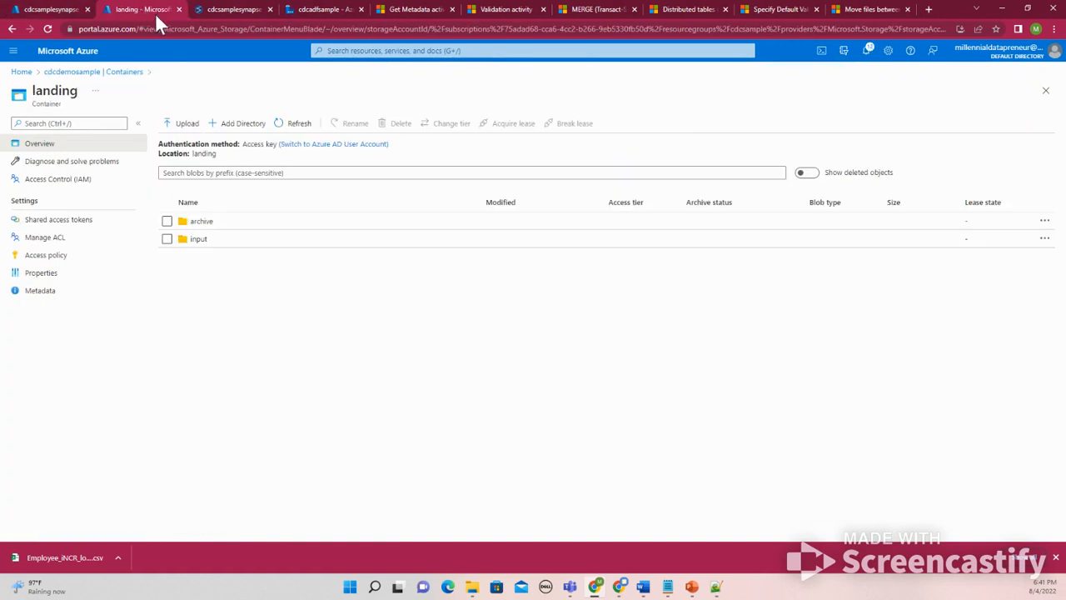
pyautogui.click(205, 241)
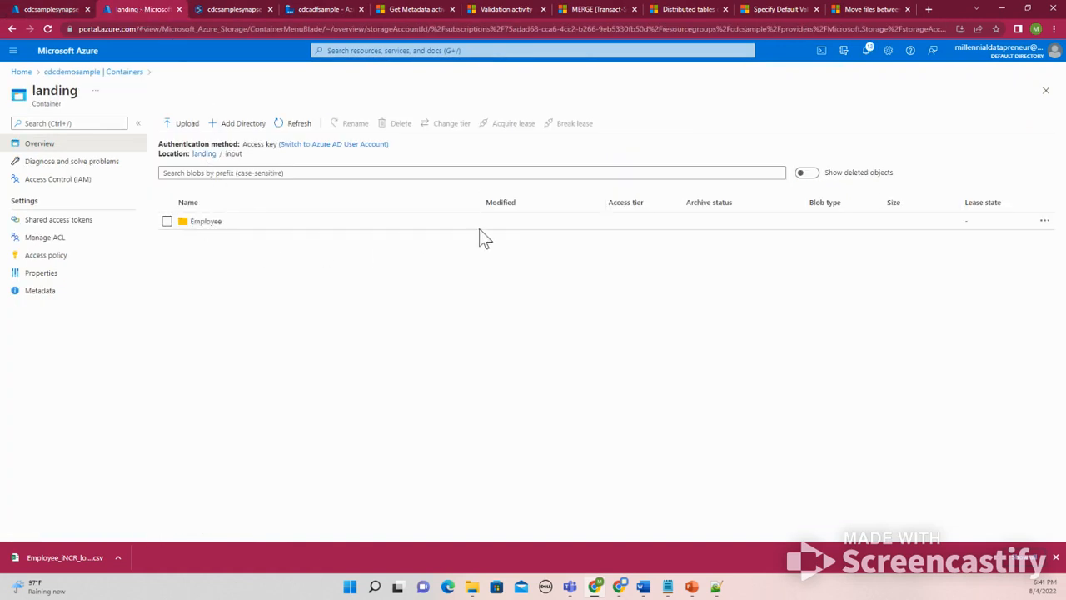
pyautogui.click(280, 222)
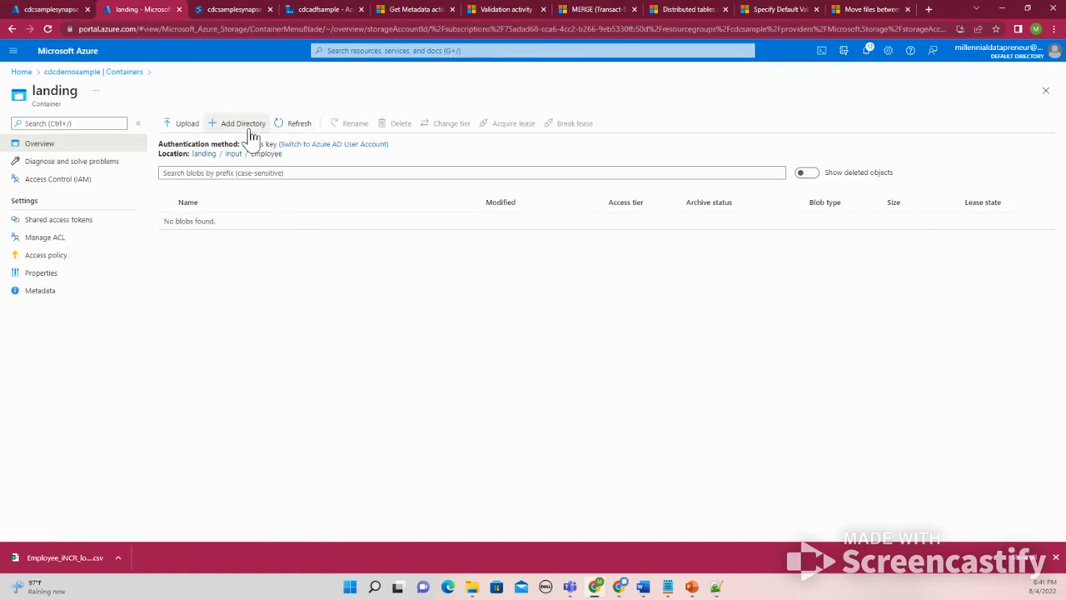
# Step: Upload the incremental file Employee_iNCR_load.csv to the landing/input/Employee folder
pyautogui.click(185, 123)
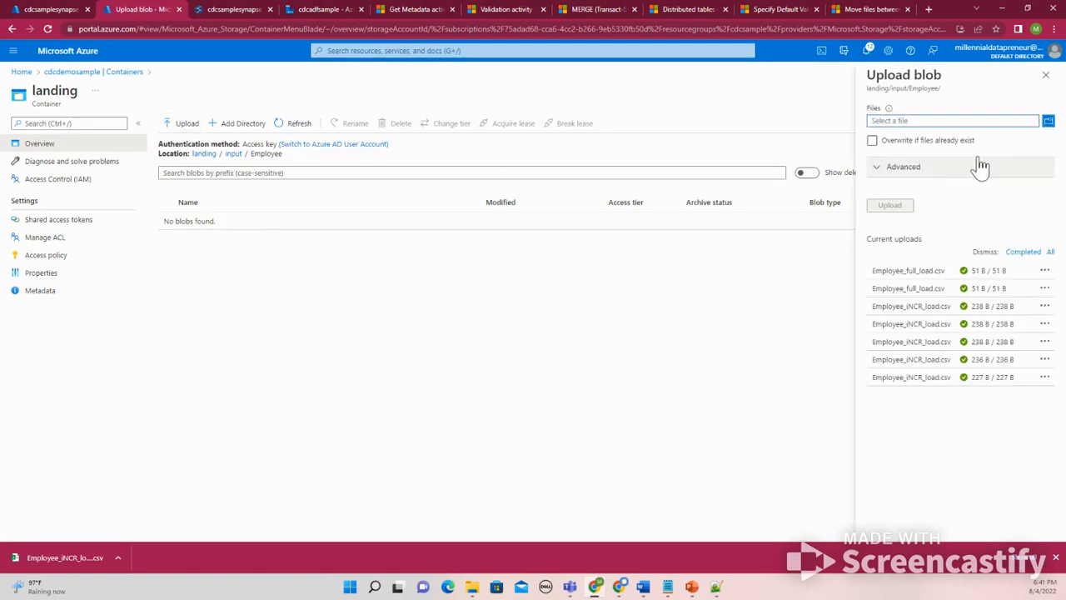
pyautogui.click(1048, 121)
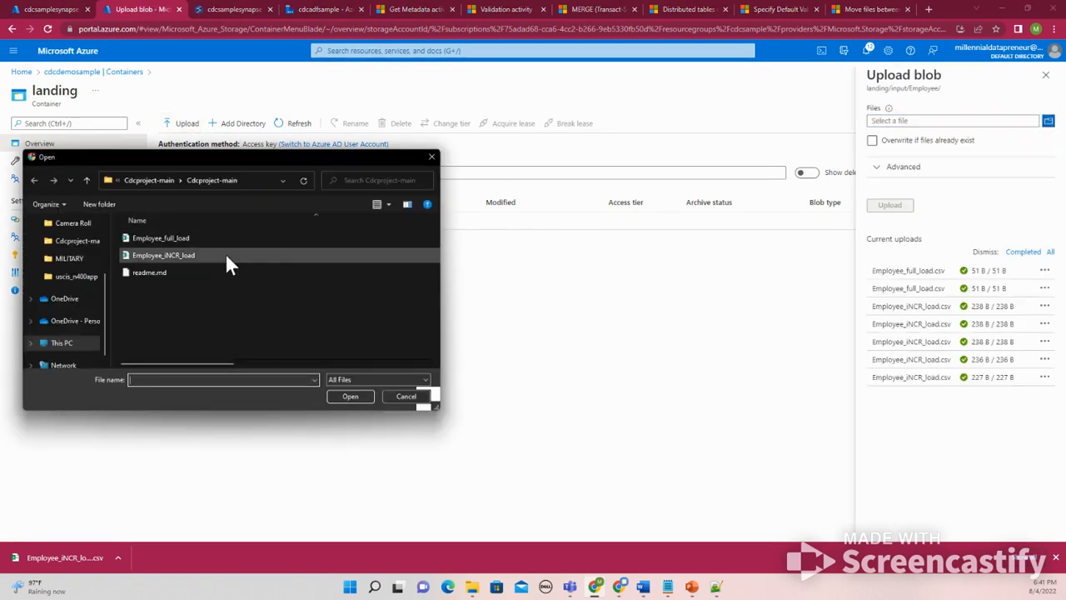
pyautogui.click(226, 256)
pyautogui.click(343, 396)
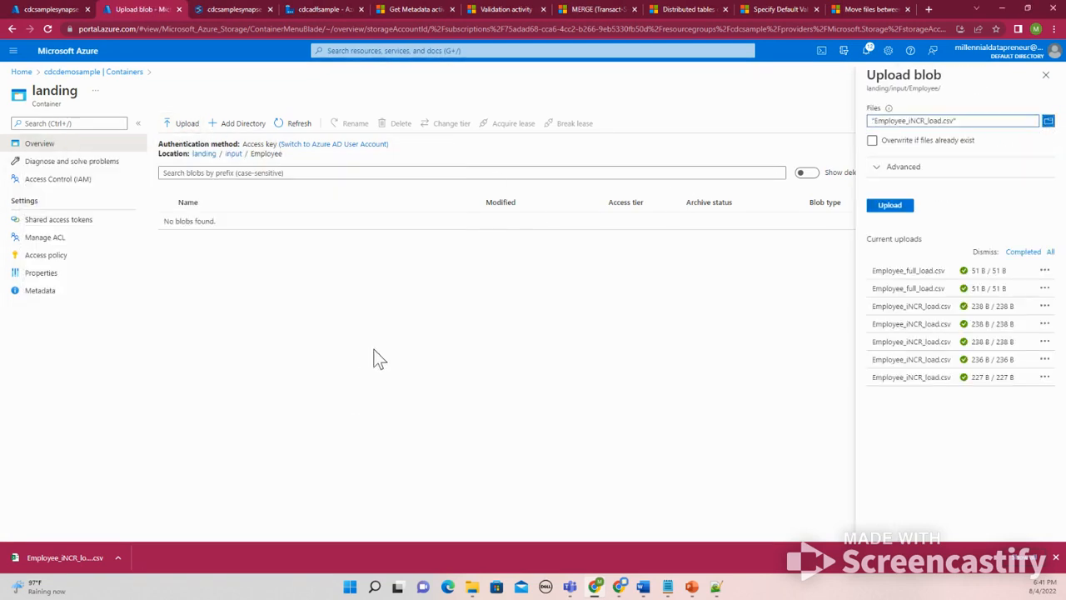
pyautogui.click(886, 208)
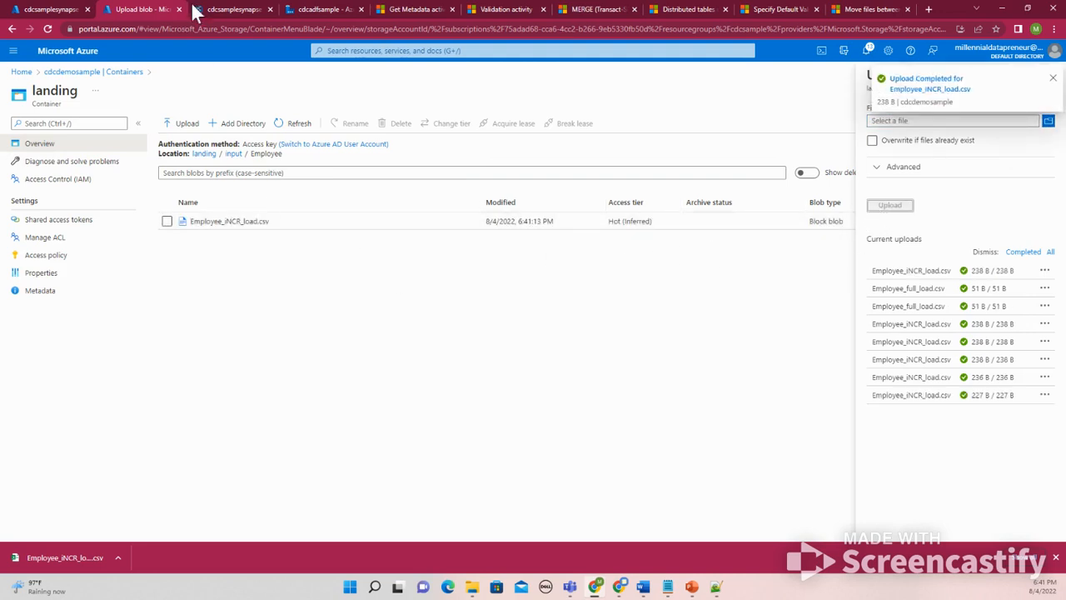
# Step: Switch to Data Factory and start a debug run of the IngestCDC pipeline
pyautogui.click(325, 10)
pyautogui.click(397, 224)
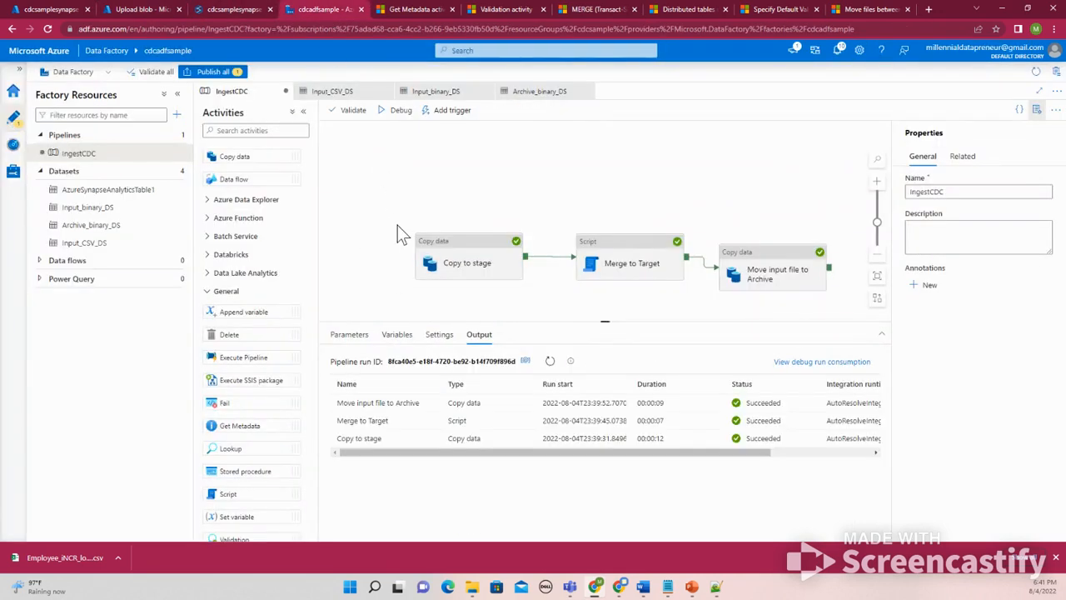
pyautogui.click(459, 264)
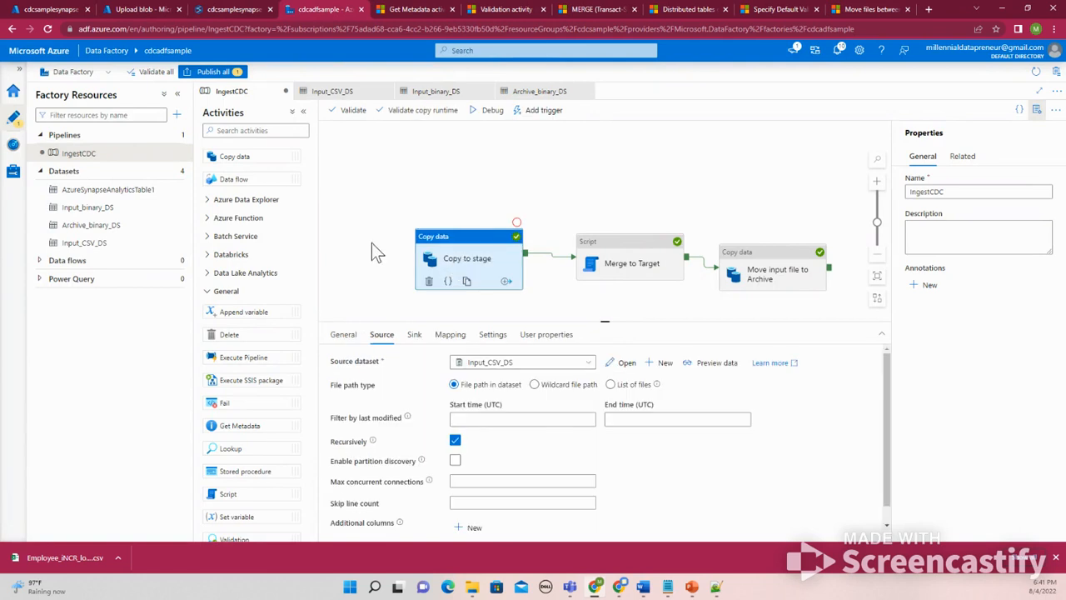
pyautogui.click(376, 240)
pyautogui.click(399, 119)
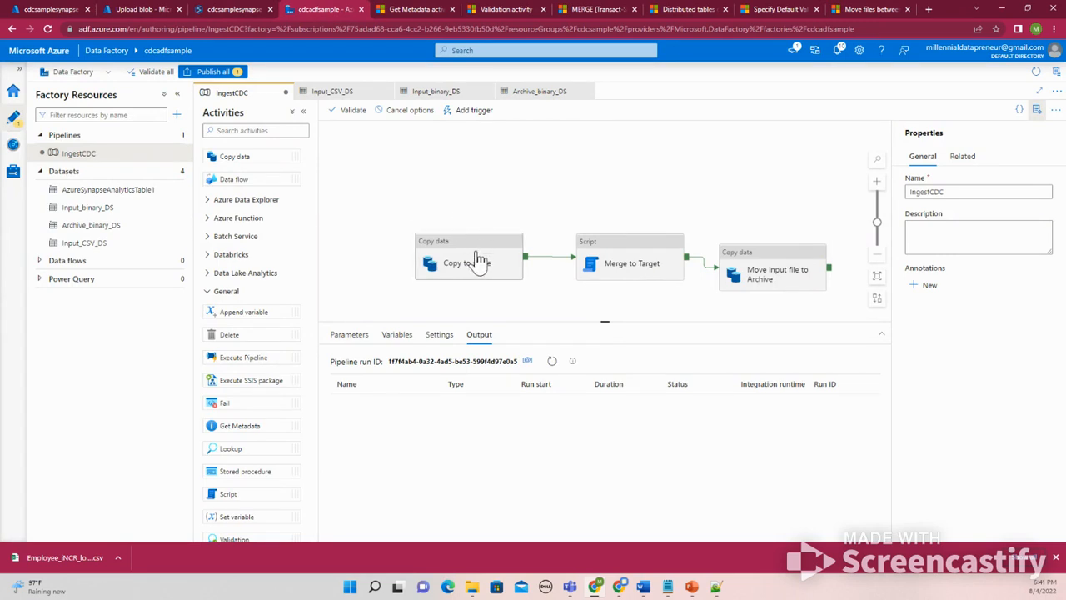
pyautogui.click(479, 260)
pyautogui.click(437, 214)
# Step: Refresh the debug run output repeatedly until Copy to stage, Merge to Target and Move input file to Archive have finished
pyautogui.click(552, 363)
pyautogui.click(552, 363)
pyautogui.click(551, 363)
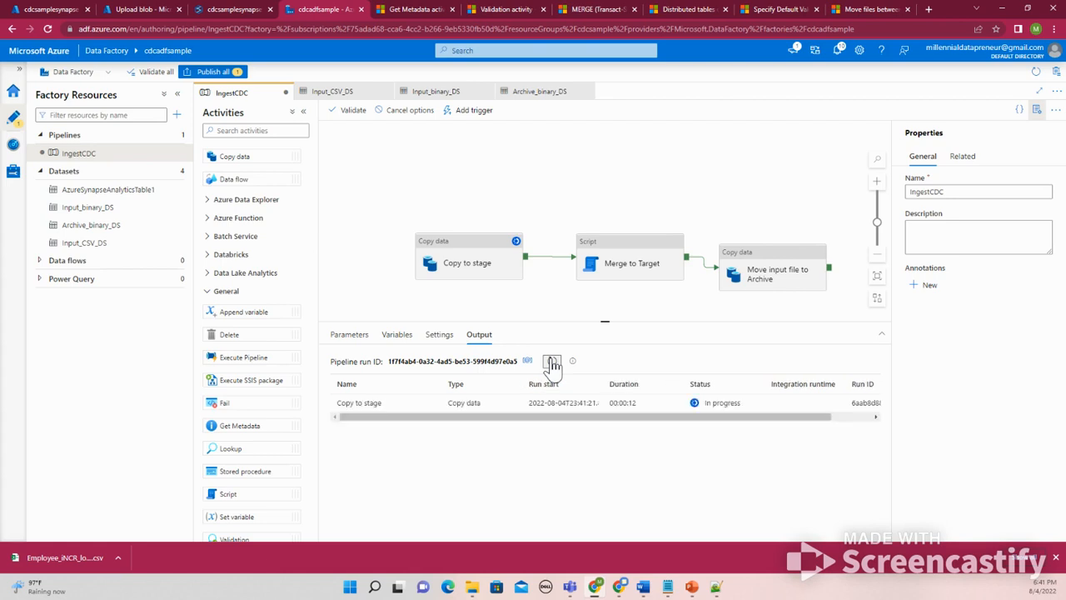
pyautogui.click(551, 364)
pyautogui.click(552, 364)
pyautogui.click(551, 363)
pyautogui.click(553, 363)
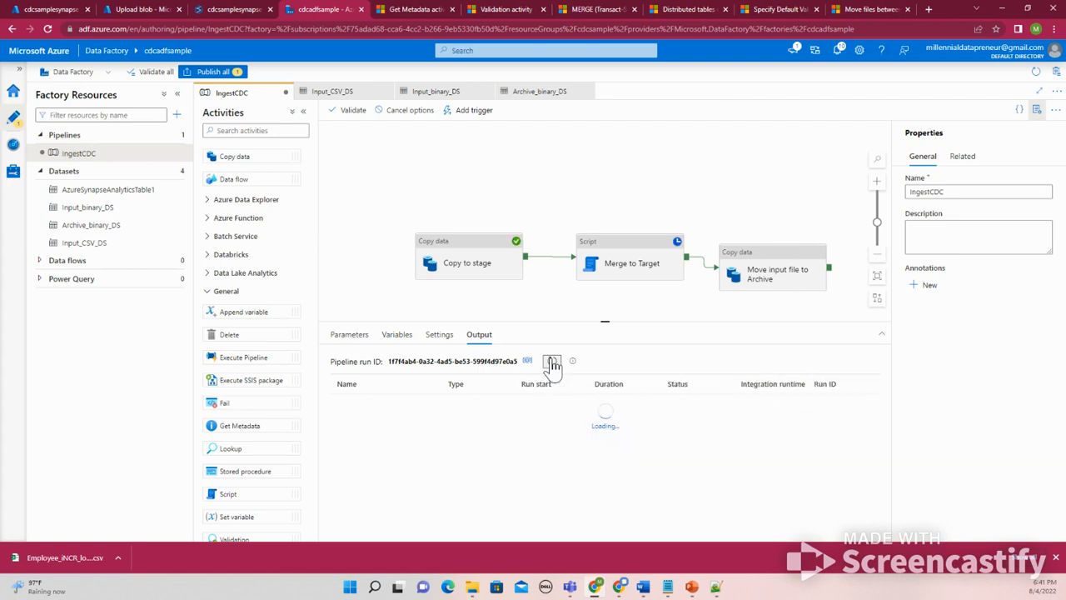
pyautogui.click(552, 364)
pyautogui.click(552, 363)
pyautogui.click(552, 363)
pyautogui.click(552, 363)
pyautogui.click(552, 363)
pyautogui.click(552, 363)
pyautogui.click(552, 363)
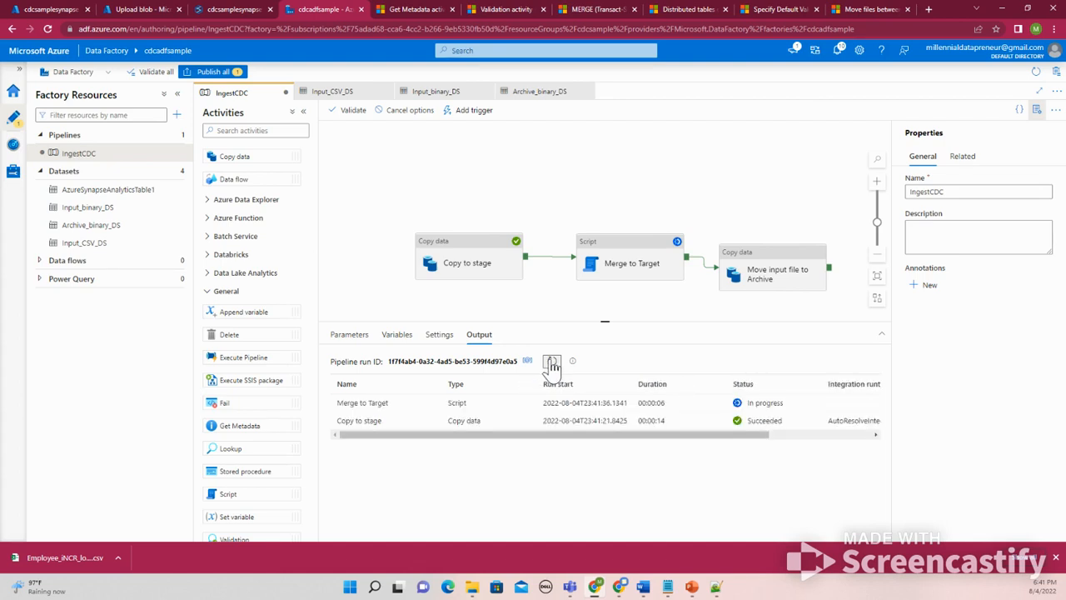
pyautogui.click(553, 363)
pyautogui.click(552, 365)
pyautogui.click(553, 363)
pyautogui.click(552, 363)
pyautogui.click(552, 364)
pyautogui.click(552, 363)
pyautogui.click(552, 363)
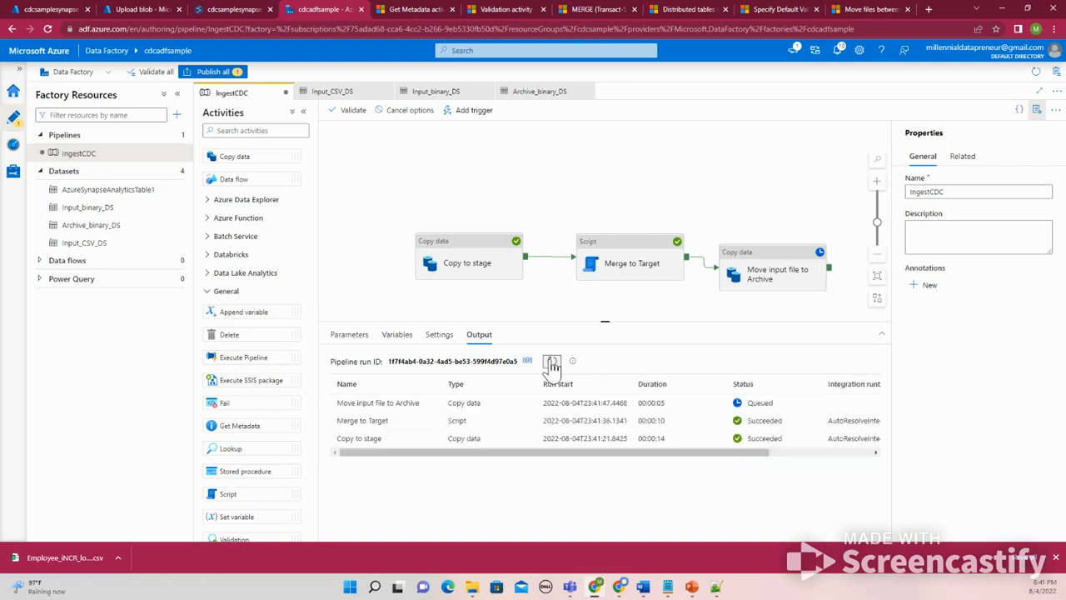
pyautogui.click(552, 363)
pyautogui.click(552, 363)
pyautogui.click(553, 363)
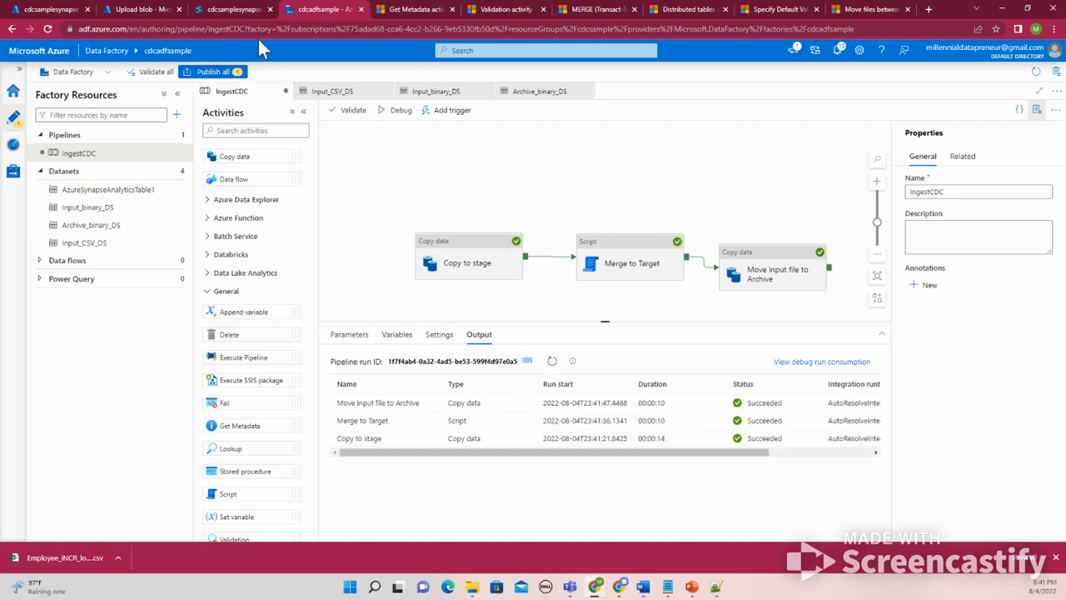
# Step: Switch to Synapse and rerun the SELECT TOP (100) query on [dbo].[TargetTable] to check the incremental merge
pyautogui.click(220, 12)
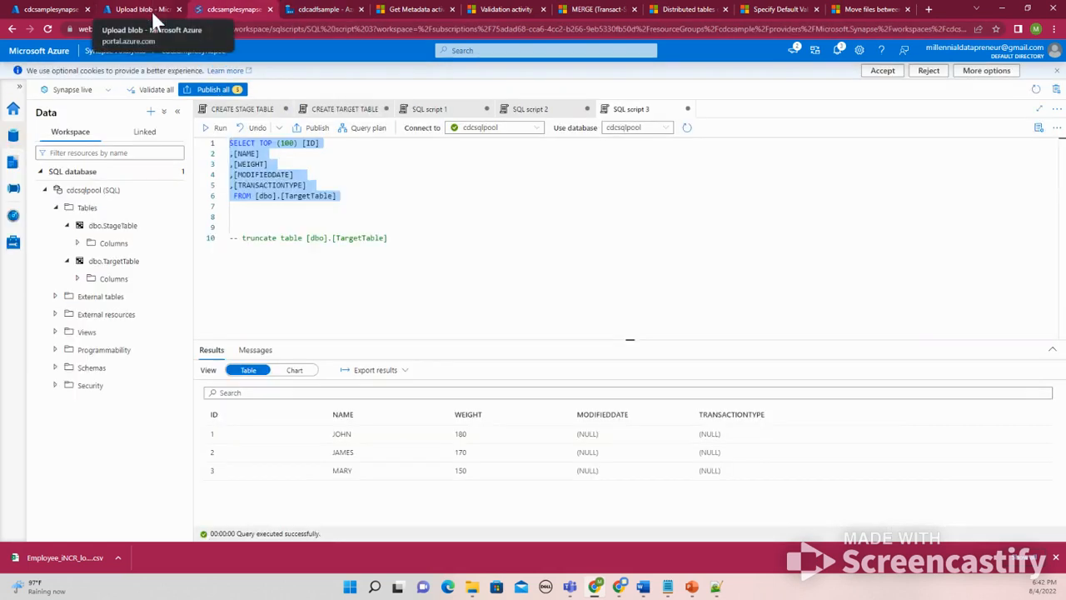
pyautogui.click(216, 129)
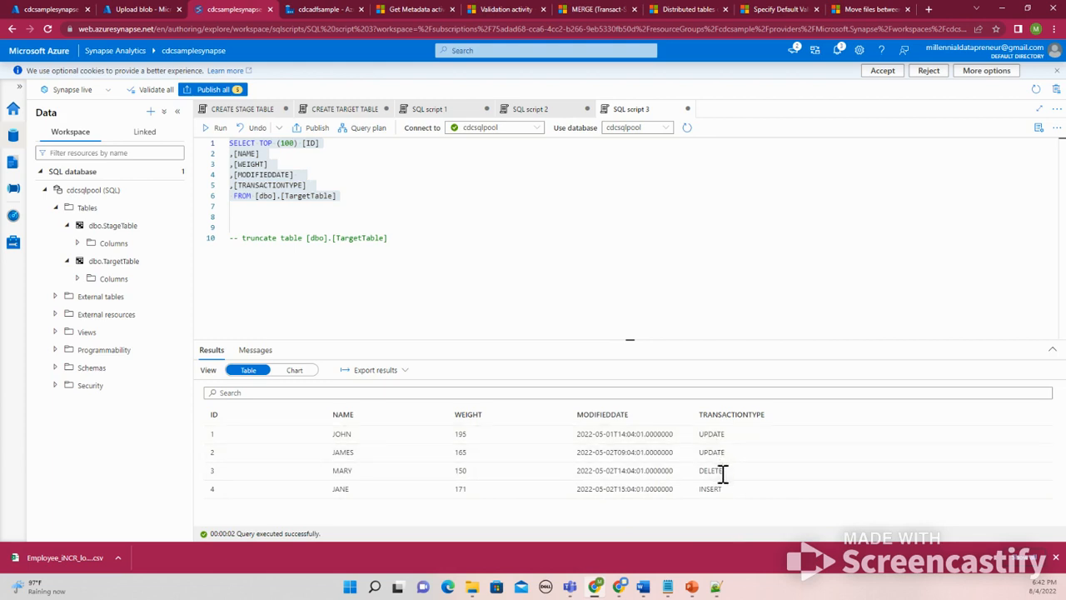
pyautogui.click(461, 452)
pyautogui.keyDown('shift'); pyautogui.click(342, 452); pyautogui.keyUp('shift')
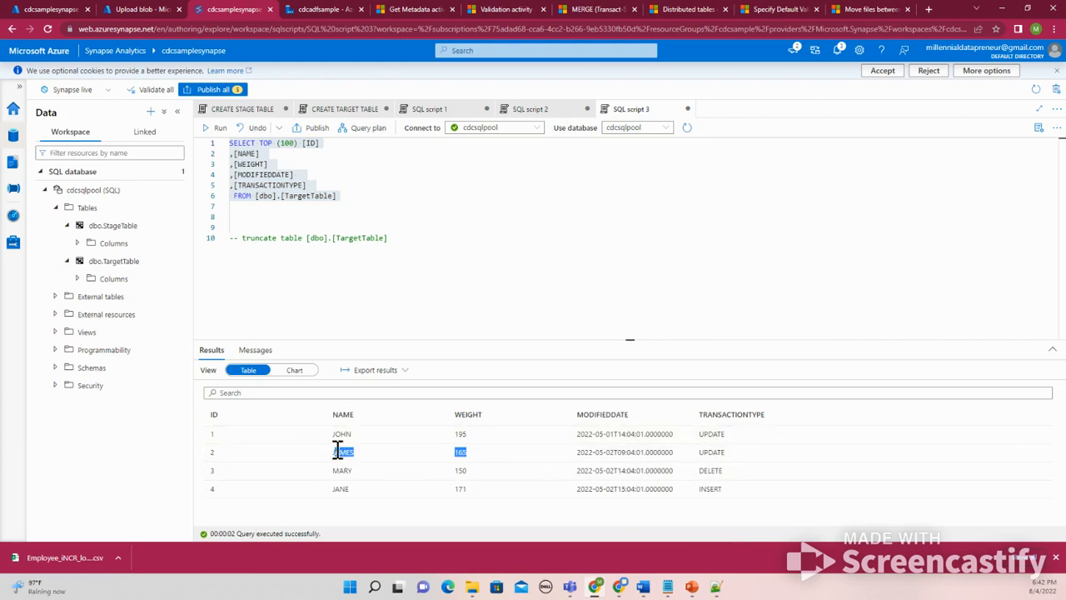
# Step: Switch to the Cdcproject readme on GitHub to compare the expected target table, and return to the Synapse results
pyautogui.click(621, 588)
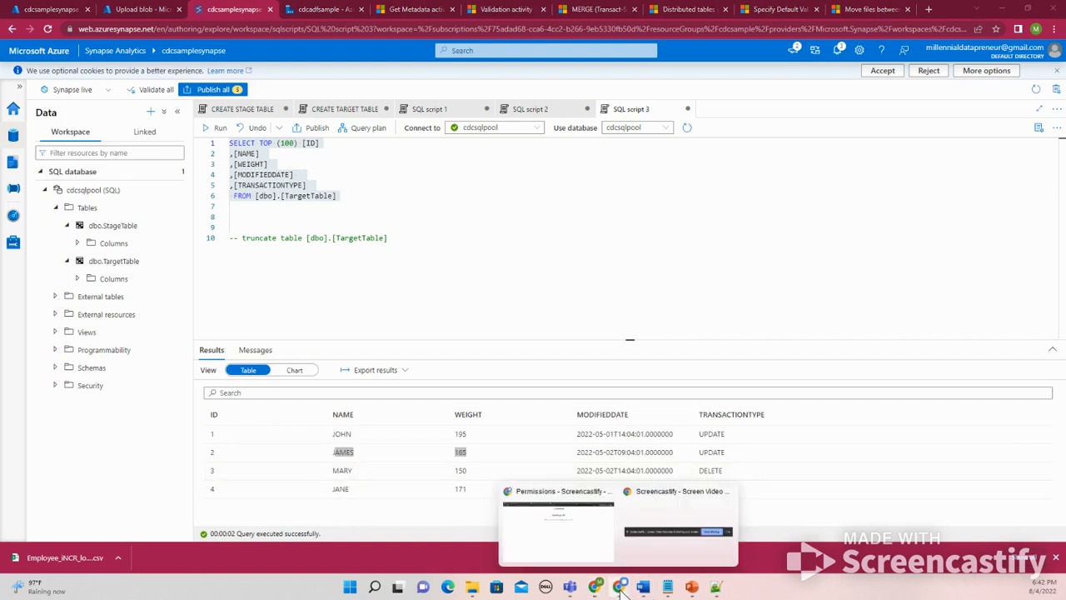
pyautogui.click(568, 550)
pyautogui.click(583, 10)
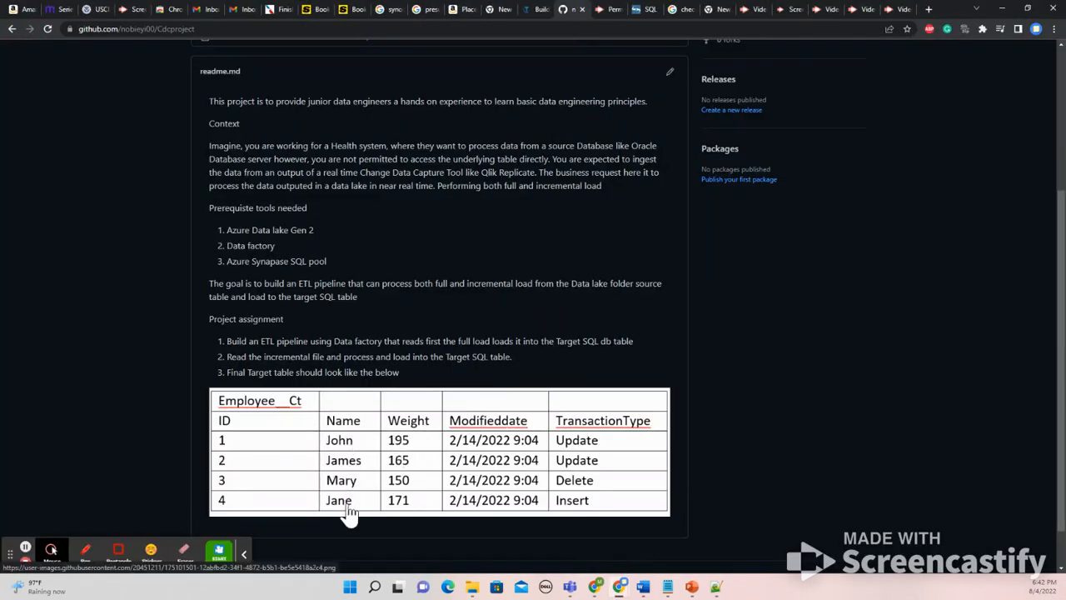
pyautogui.click(595, 587)
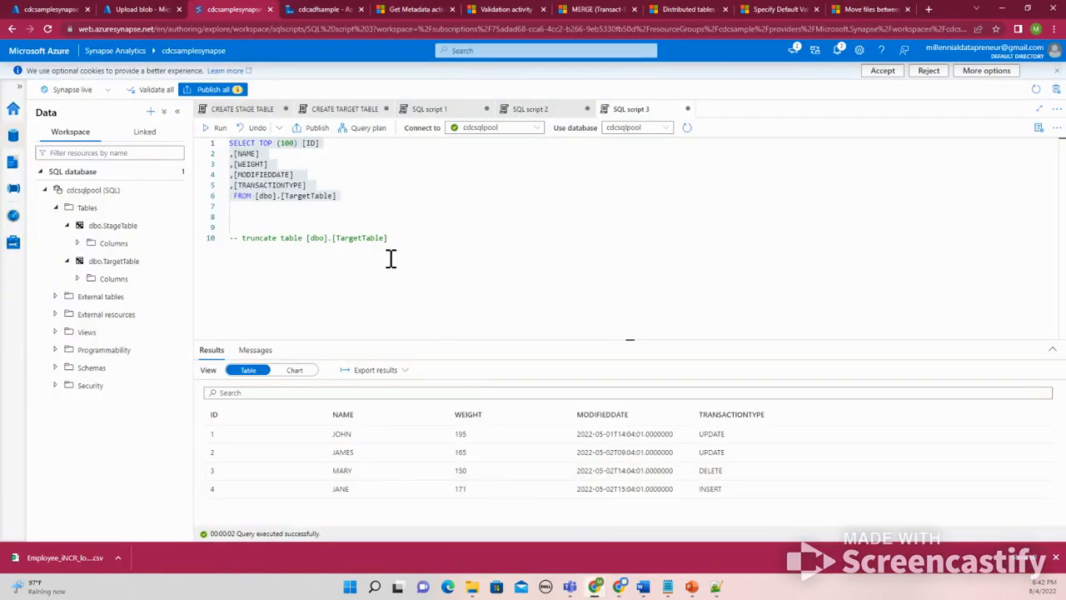
# Step: Run the SELECT TOP (100) query on [dbo].[StageTable] in SQL script 1 to check the staged incremental rows
pyautogui.click(342, 202)
pyautogui.moveTo(371, 207); pyautogui.dragTo(230, 143)
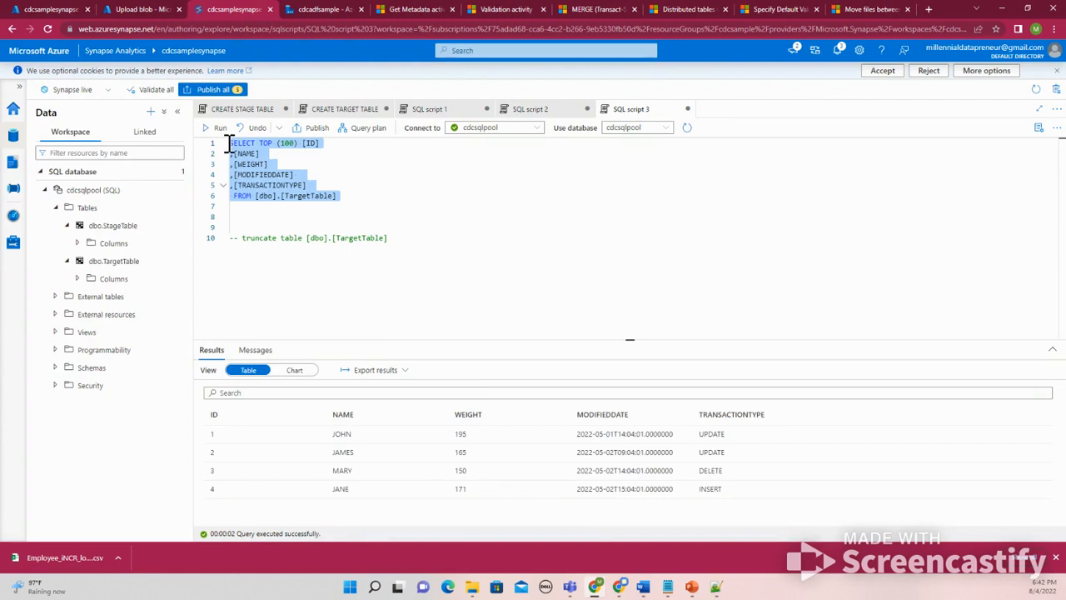
pyautogui.click(430, 110)
pyautogui.moveTo(362, 200); pyautogui.dragTo(229, 143)
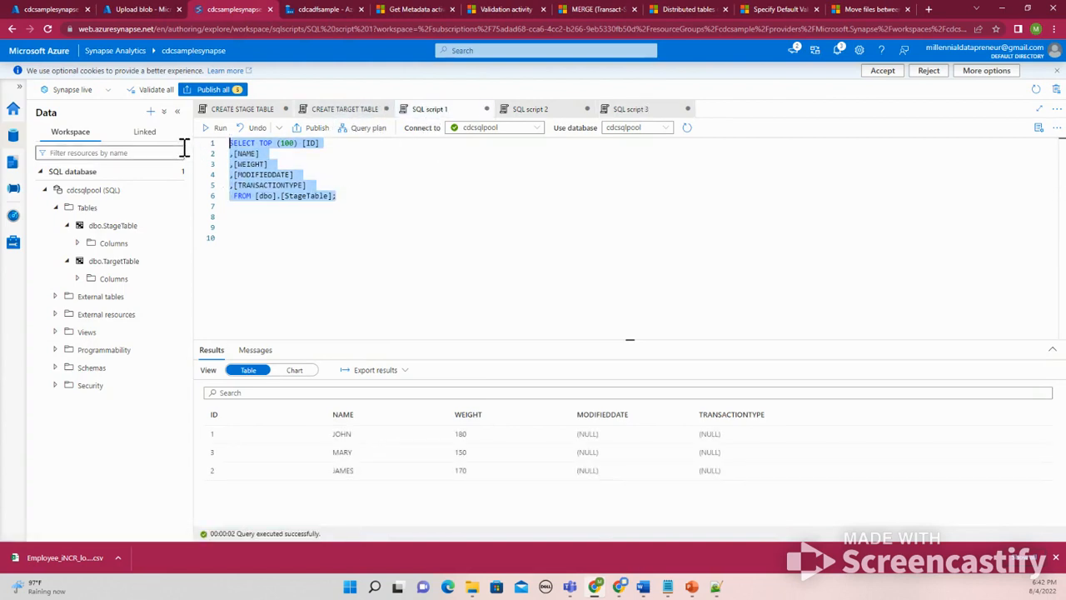
pyautogui.click(215, 128)
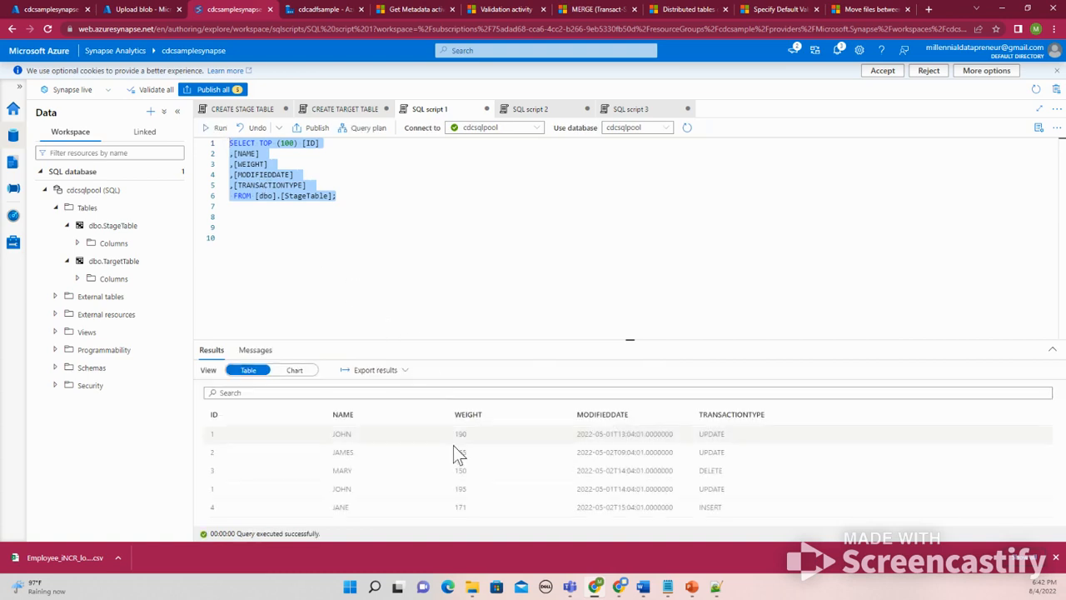
pyautogui.click(210, 490)
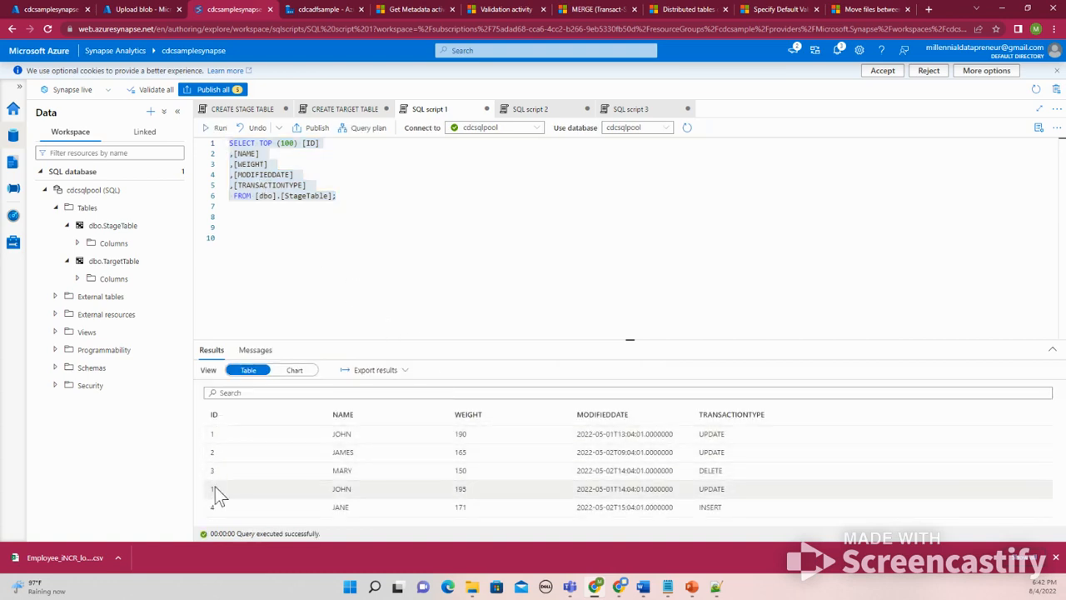
# Step: Look at the storage upload page, and switch to Data Factory to view the Copy to stage activity's source settings
pyautogui.click(137, 9)
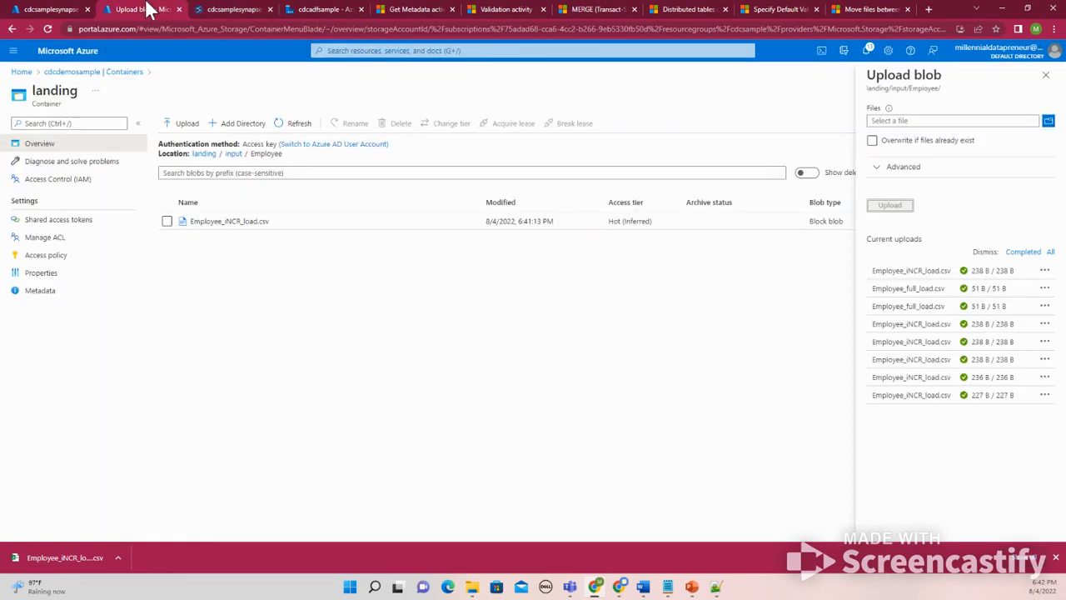
pyautogui.click(217, 10)
pyautogui.click(293, 11)
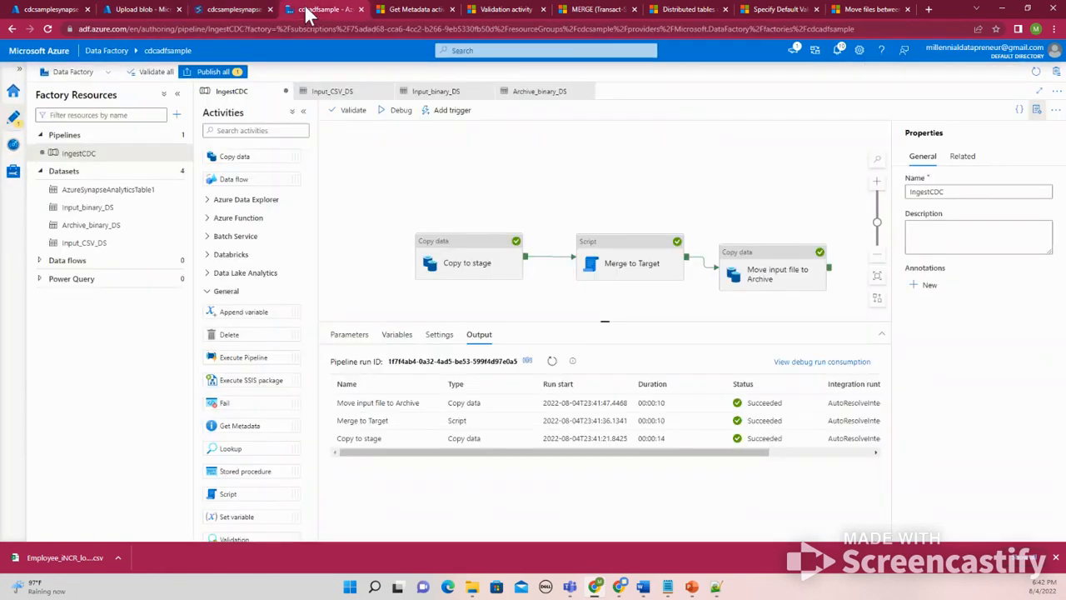
pyautogui.click(471, 263)
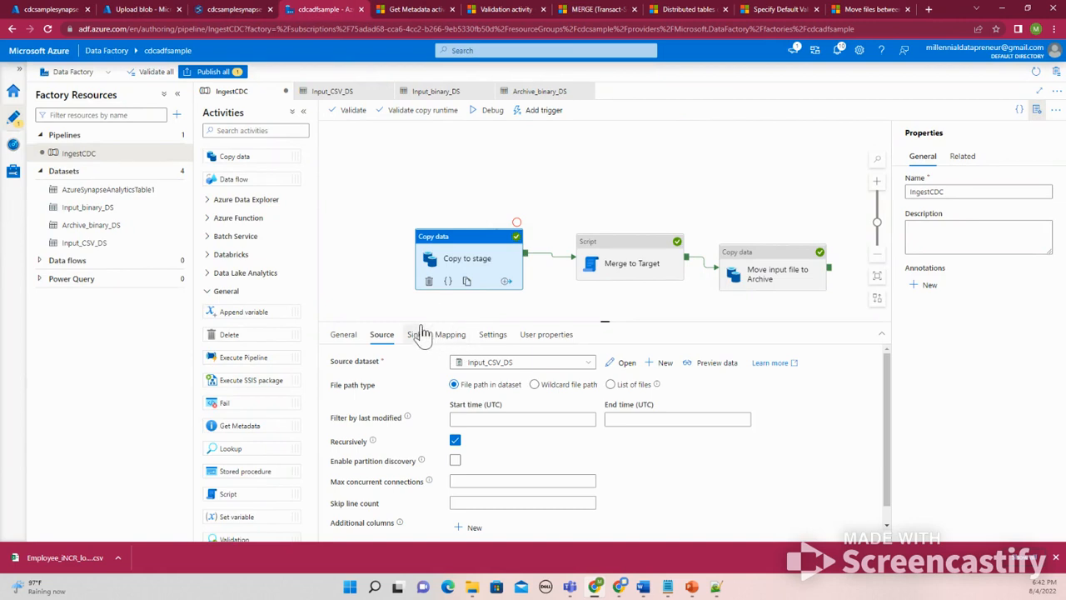
# Step: Switch to Synapse and review the MODIFIEDDATE and TRANSACTIONTYPE defaults in the CREATE STAGE TABLE script
pyautogui.click(136, 10)
pyautogui.click(312, 10)
pyautogui.click(224, 8)
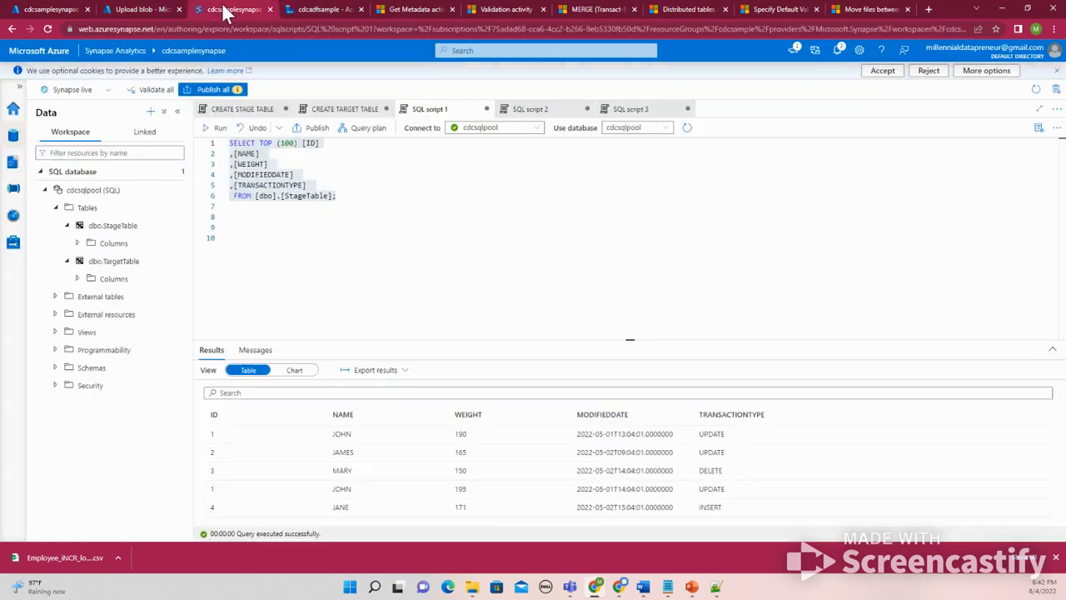
pyautogui.click(250, 110)
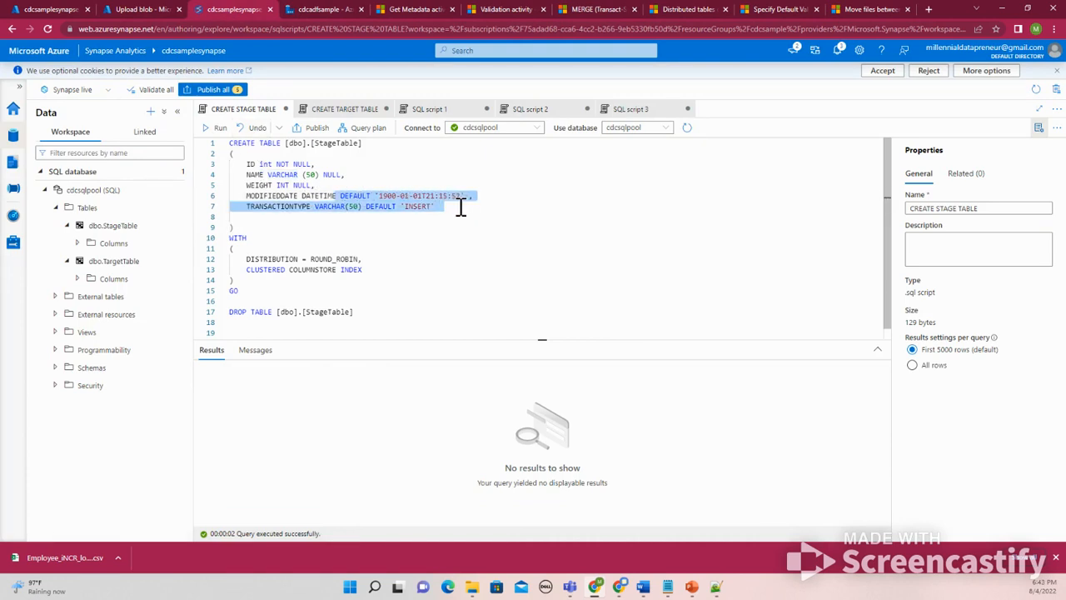
pyautogui.click(433, 214)
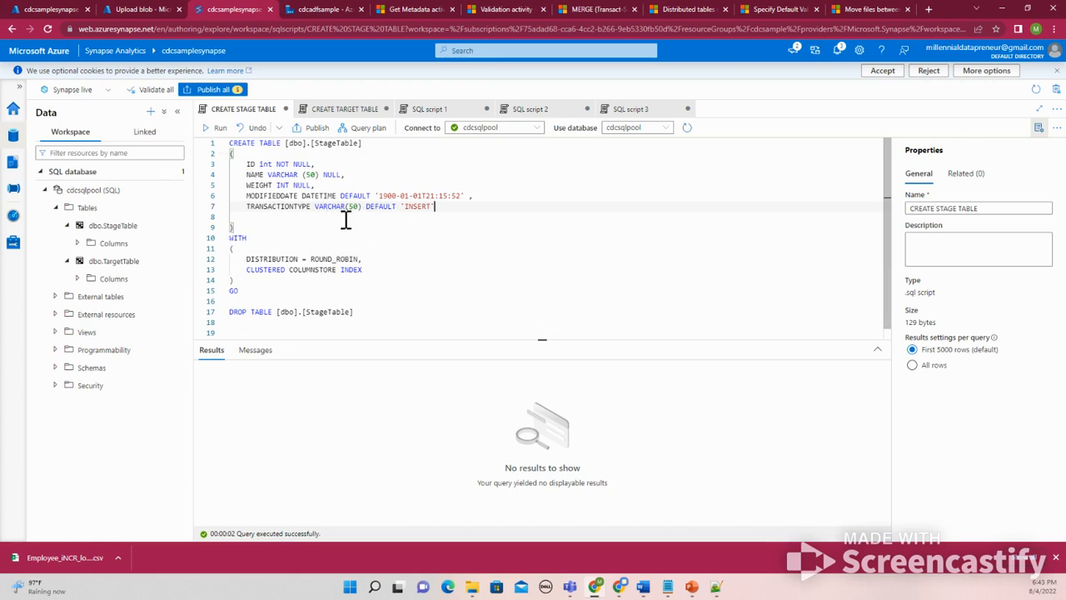
# Step: Switch to Data Factory and publish the pending changes to the IngestCDC pipeline
pyautogui.click(334, 7)
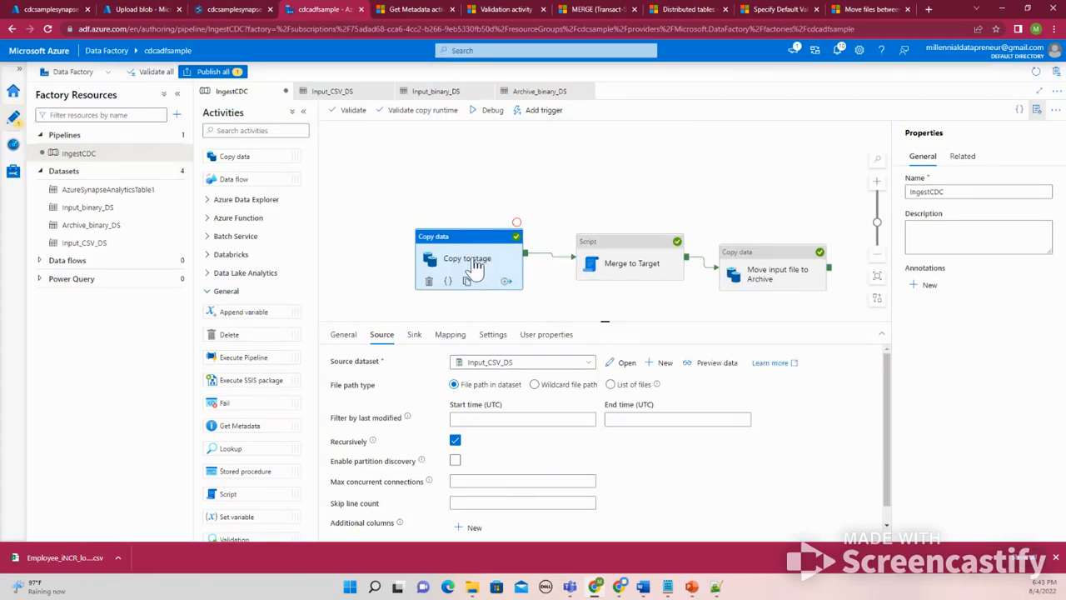
pyautogui.click(215, 72)
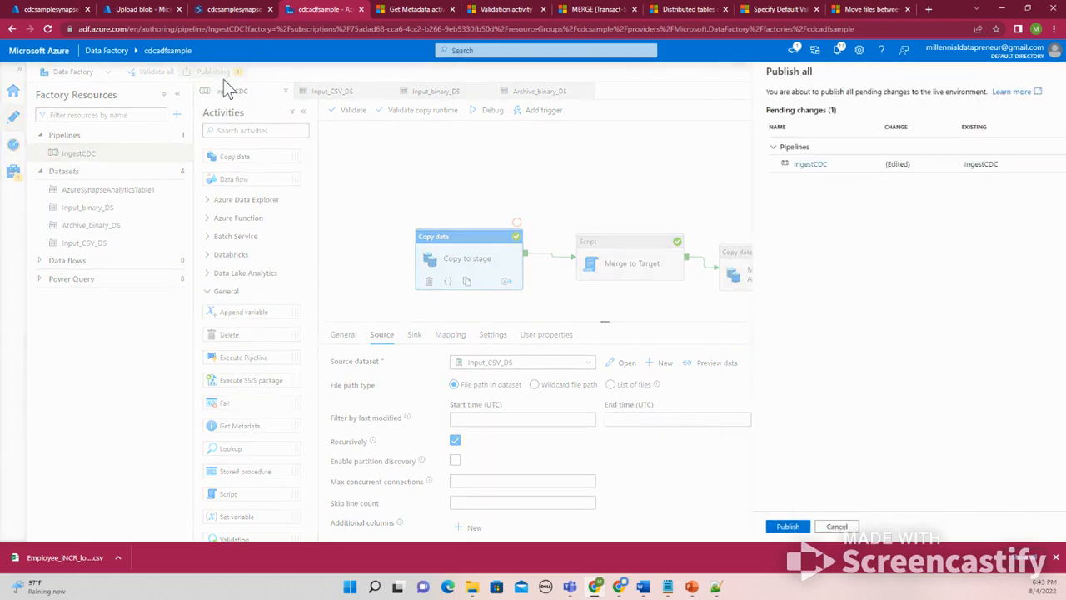
pyautogui.click(749, 524)
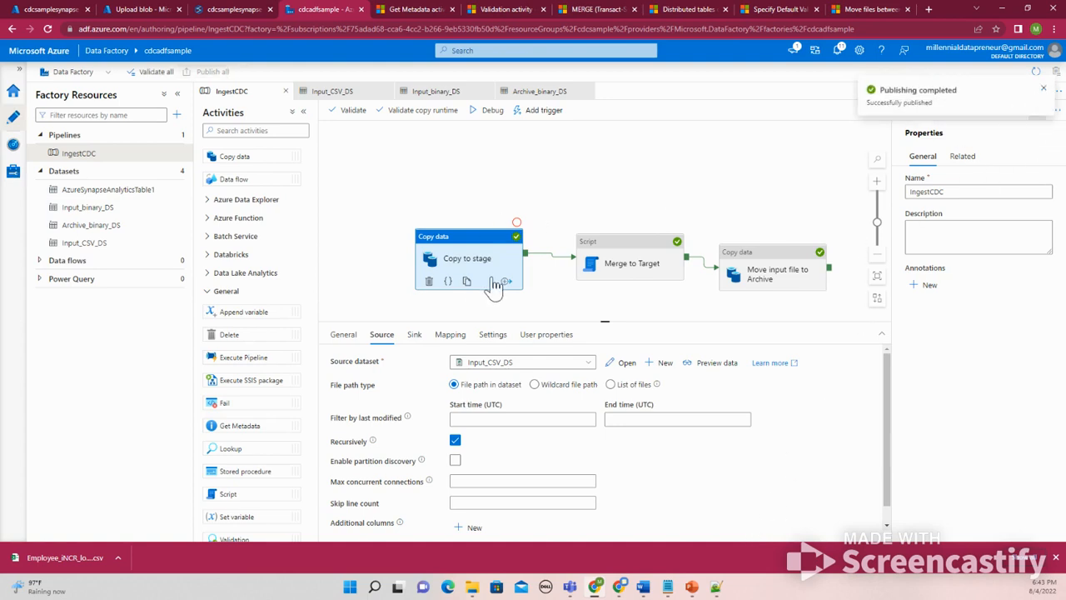
# Step: View the Move input file to Archive and Merge to Target activities, and switch to Synapse to examine the MERGE statement in SQL script 2
pyautogui.click(783, 267)
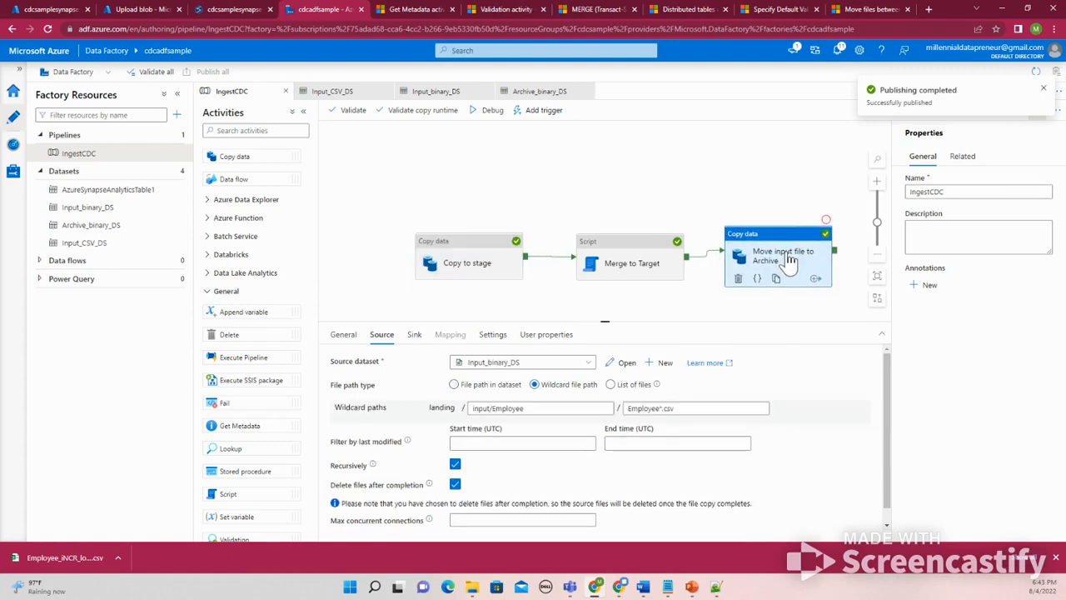
pyautogui.click(641, 262)
pyautogui.click(235, 10)
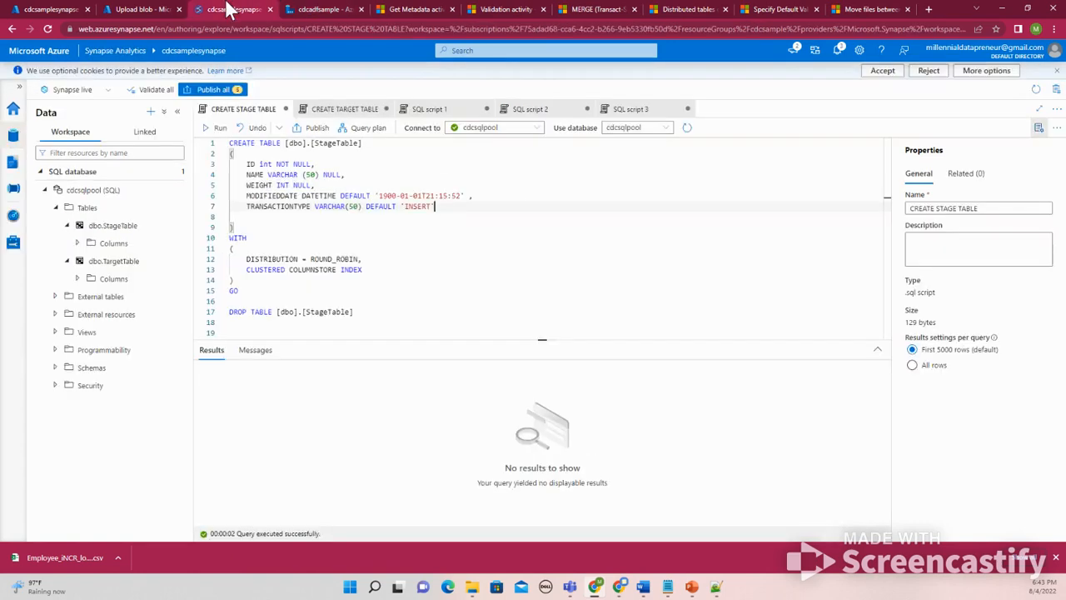
pyautogui.click(343, 110)
pyautogui.click(433, 113)
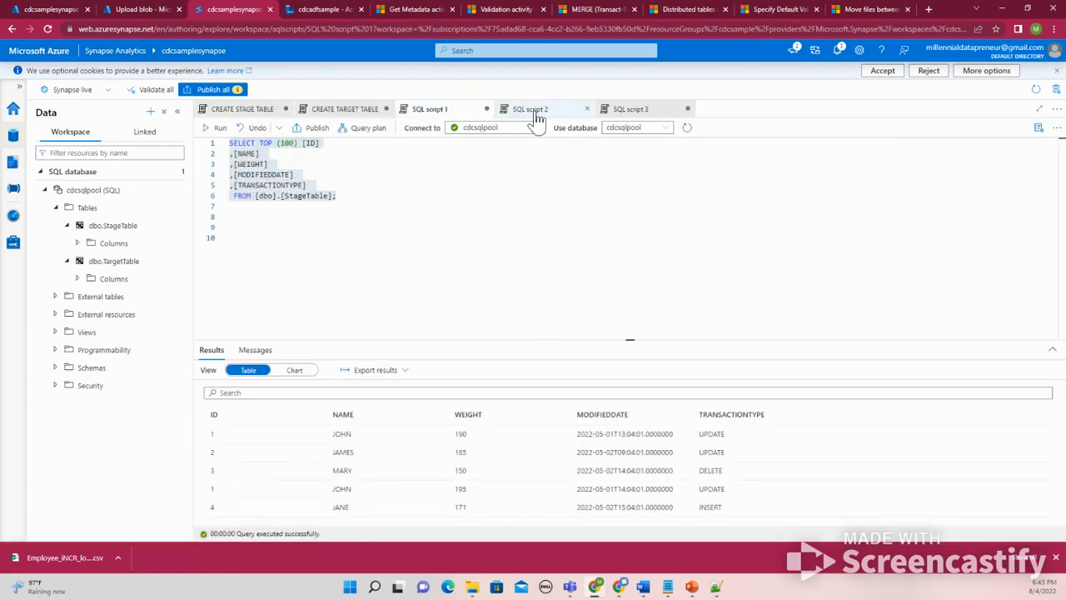
pyautogui.click(533, 110)
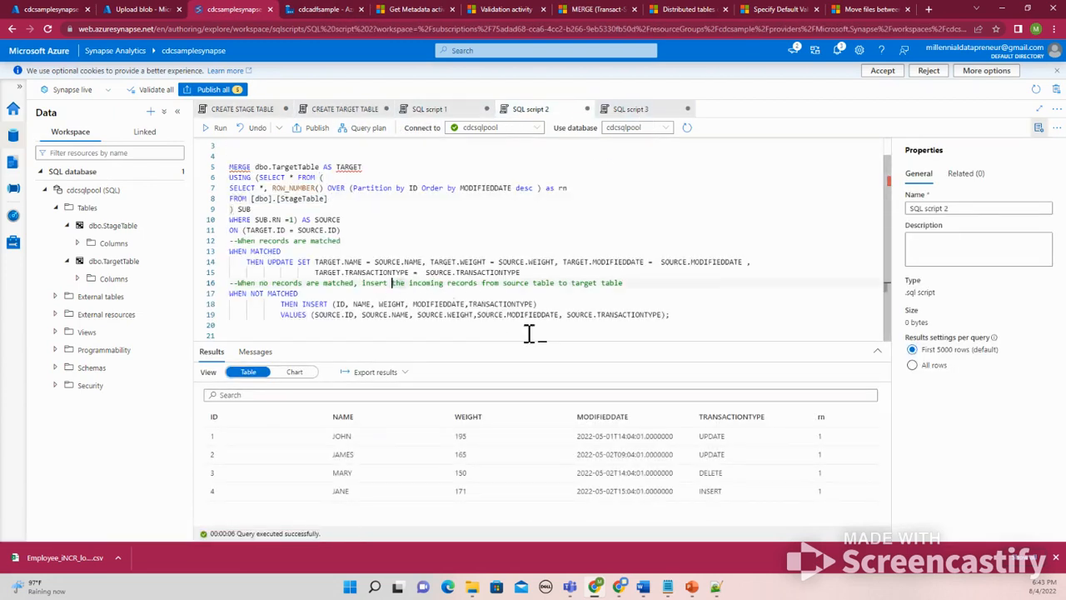
pyautogui.moveTo(687, 324); pyautogui.dragTo(210, 170)
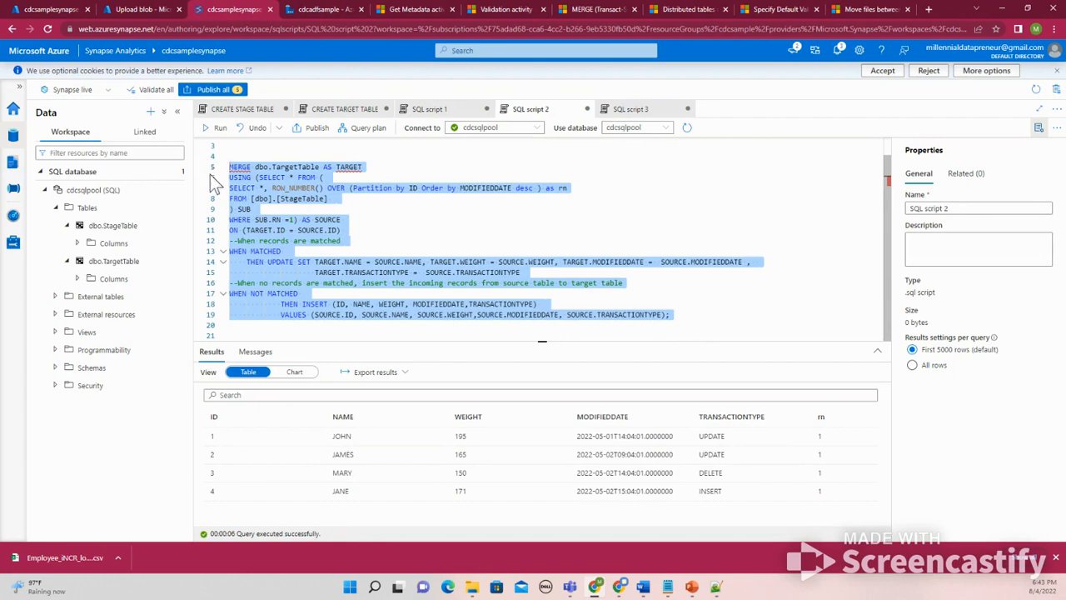
pyautogui.click(276, 230)
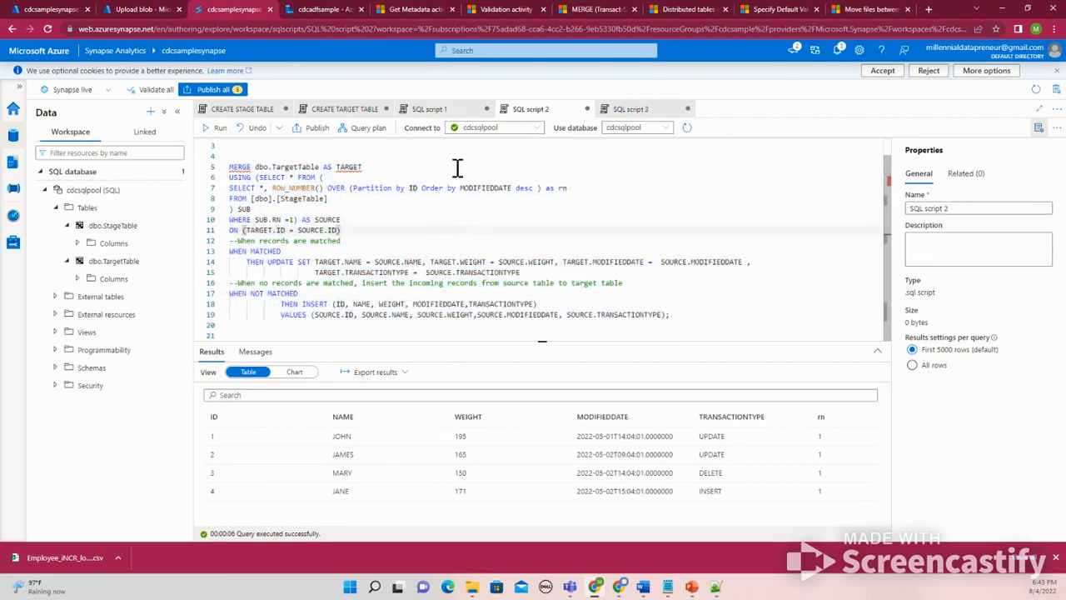
# Step: Look at the target table query in SQL script 3 and review the CREATE TABLE statement in the CREATE STAGE TABLE script
pyautogui.click(616, 109)
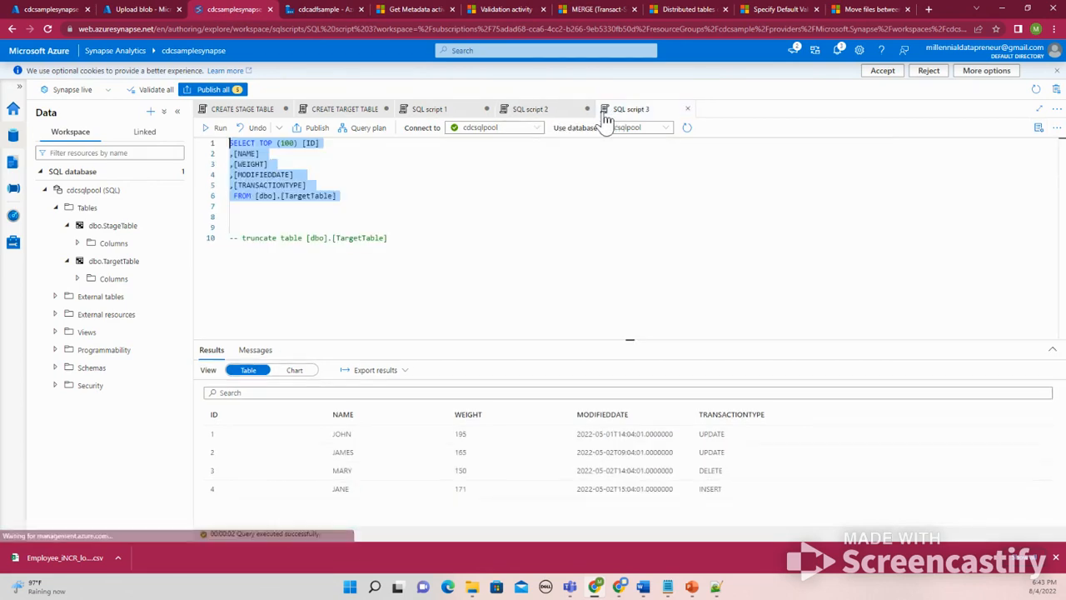
pyautogui.click(542, 114)
pyautogui.click(333, 111)
pyautogui.click(248, 112)
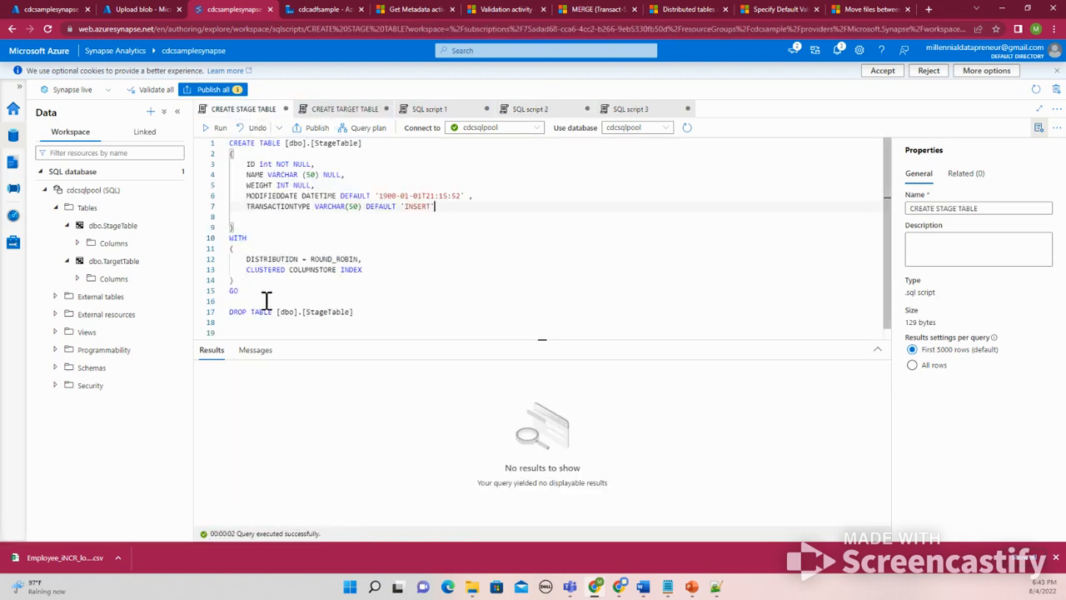
pyautogui.moveTo(266, 300); pyautogui.dragTo(217, 147)
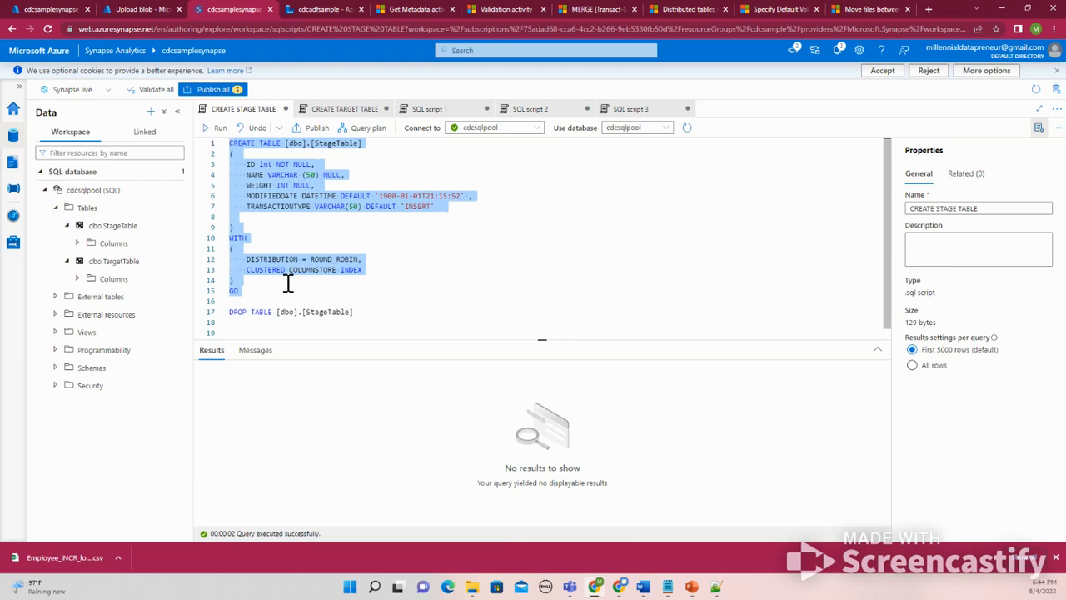
# Step: Switch to Data Factory to review the settings of the three IngestCDC activities and the pipeline's run output
pyautogui.click(300, 11)
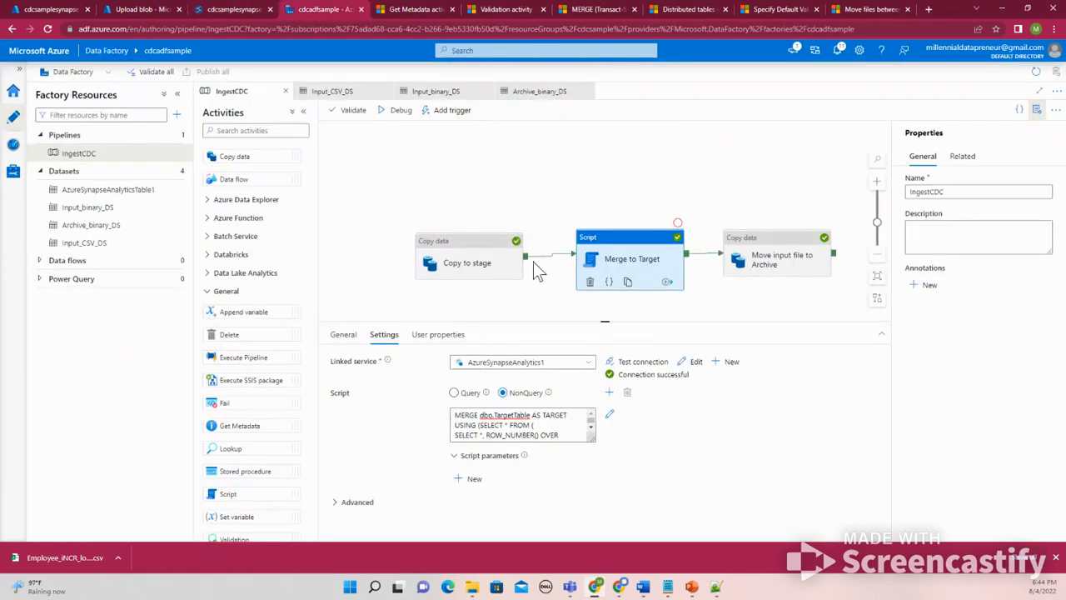
pyautogui.click(487, 265)
pyautogui.click(658, 267)
pyautogui.click(741, 265)
pyautogui.click(462, 263)
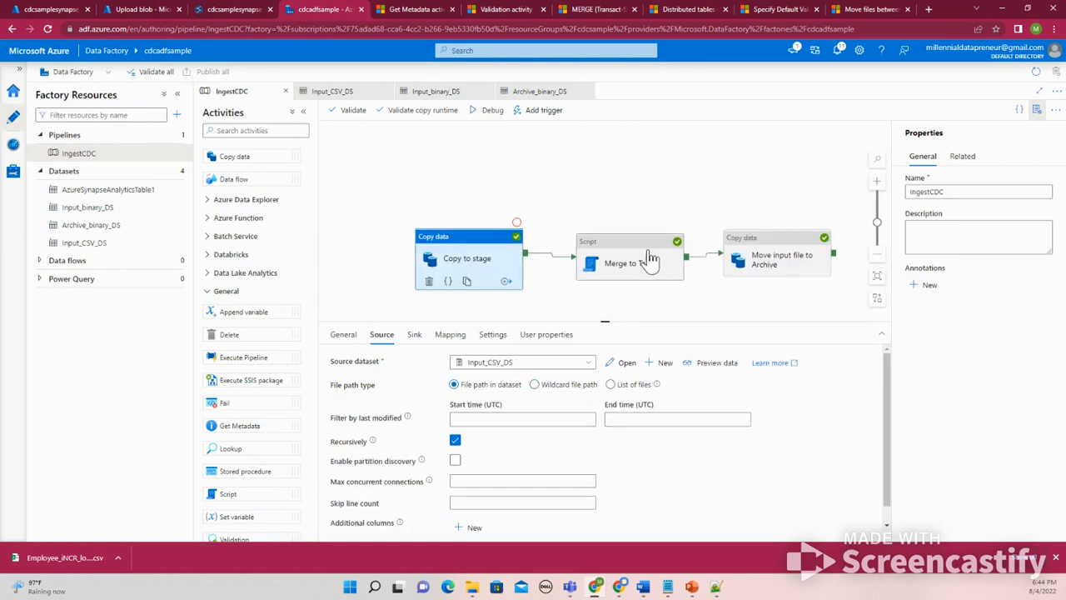
pyautogui.click(650, 263)
pyautogui.click(766, 265)
pyautogui.click(686, 222)
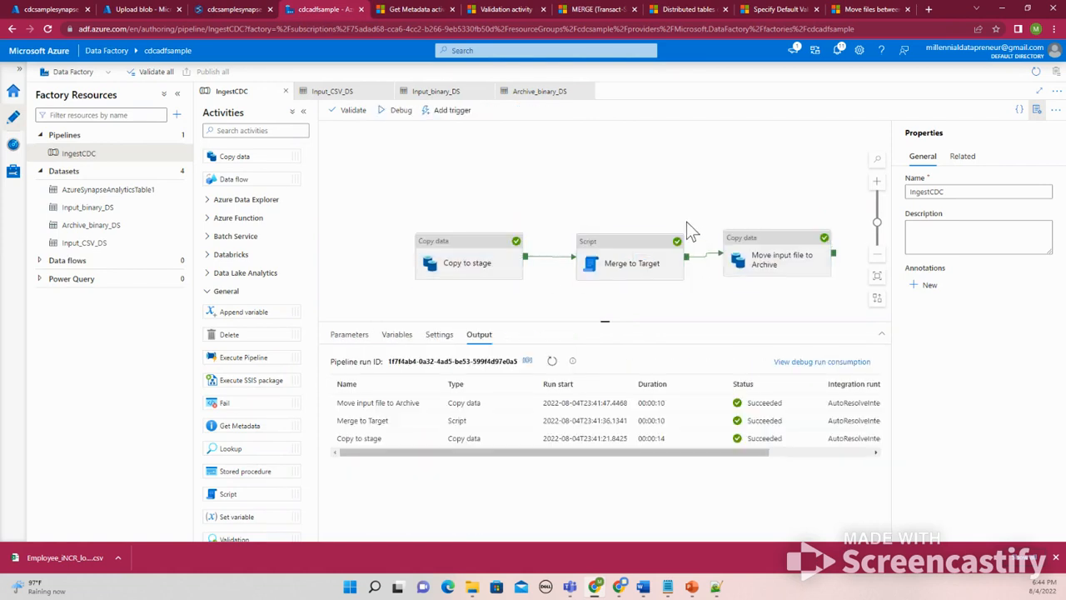
# Step: Recheck the Copy to stage source settings, the Move input file to Archive activity and the Merge to Target script
pyautogui.click(478, 252)
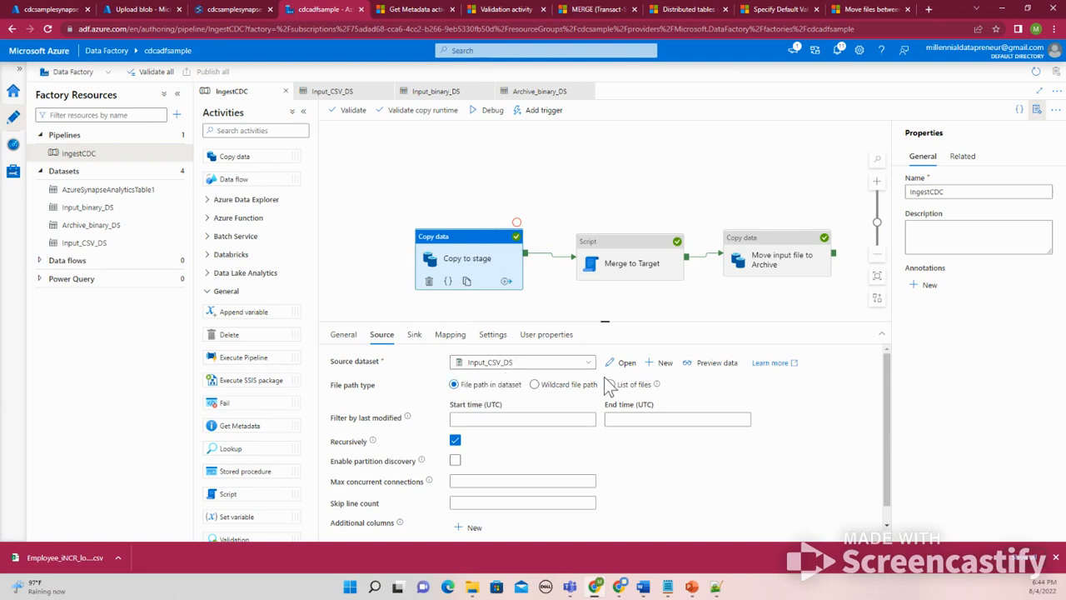
pyautogui.click(645, 273)
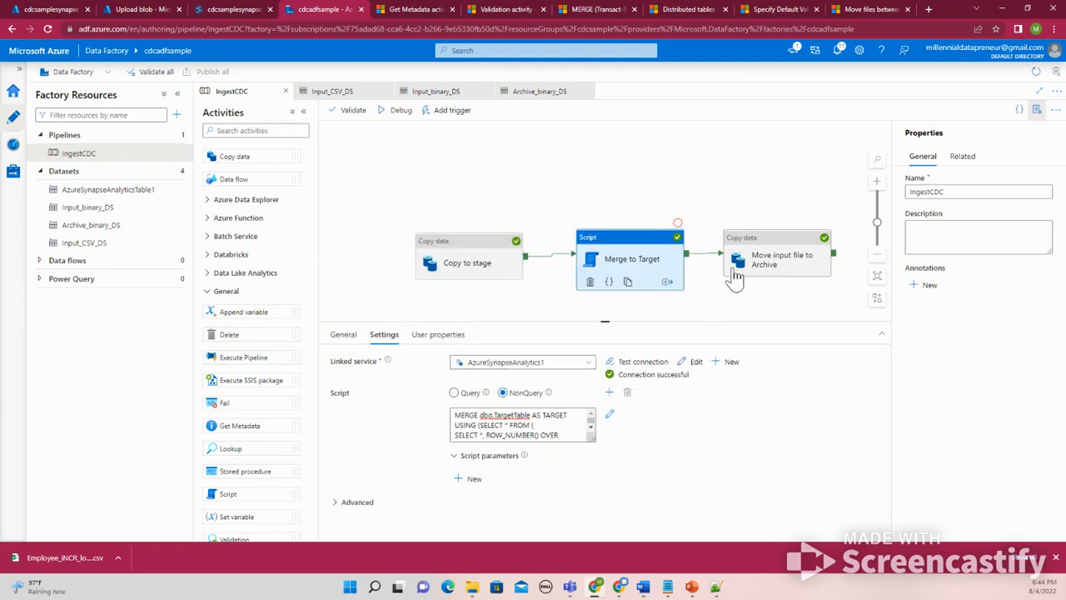
pyautogui.click(740, 279)
pyautogui.click(644, 279)
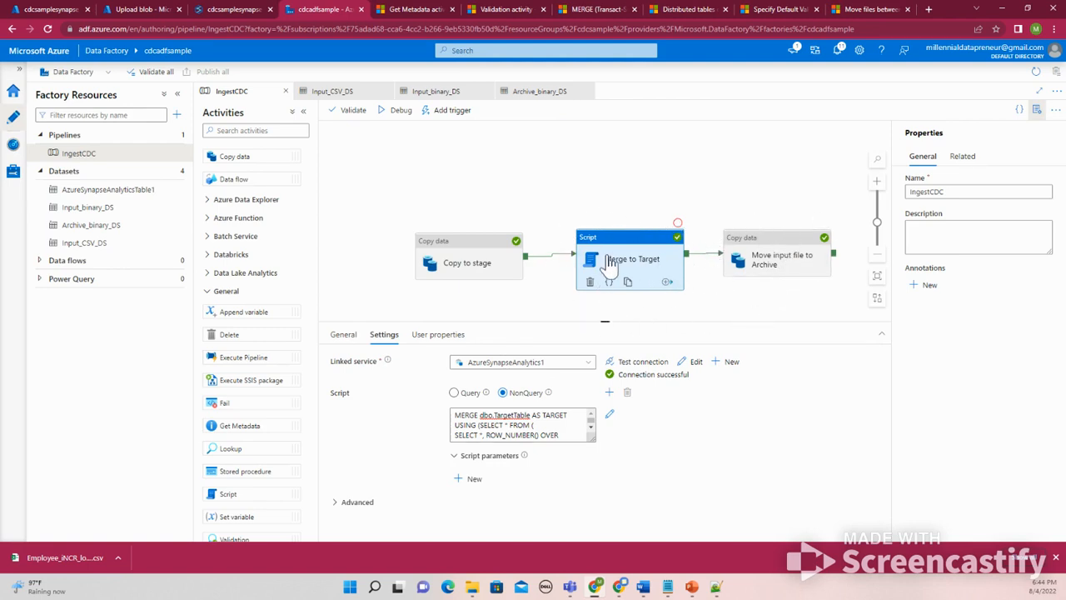
pyautogui.moveTo(588, 406)
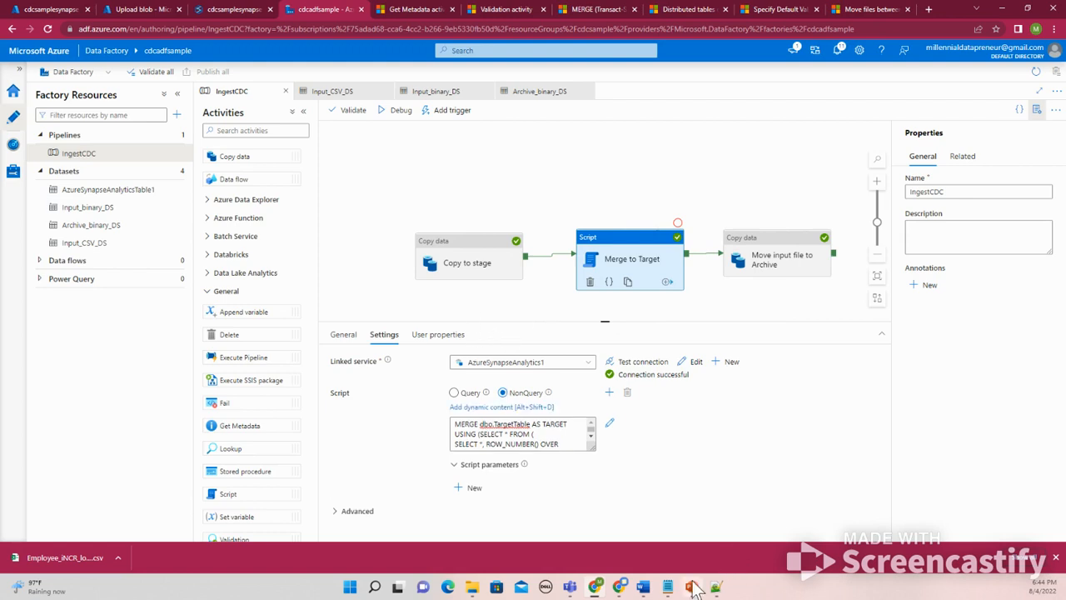
# Step: Switch to the ELT Design presentation in PowerPoint and read the archiving and input file check points on the Additional Features slide
pyautogui.click(692, 587)
pyautogui.click(616, 389)
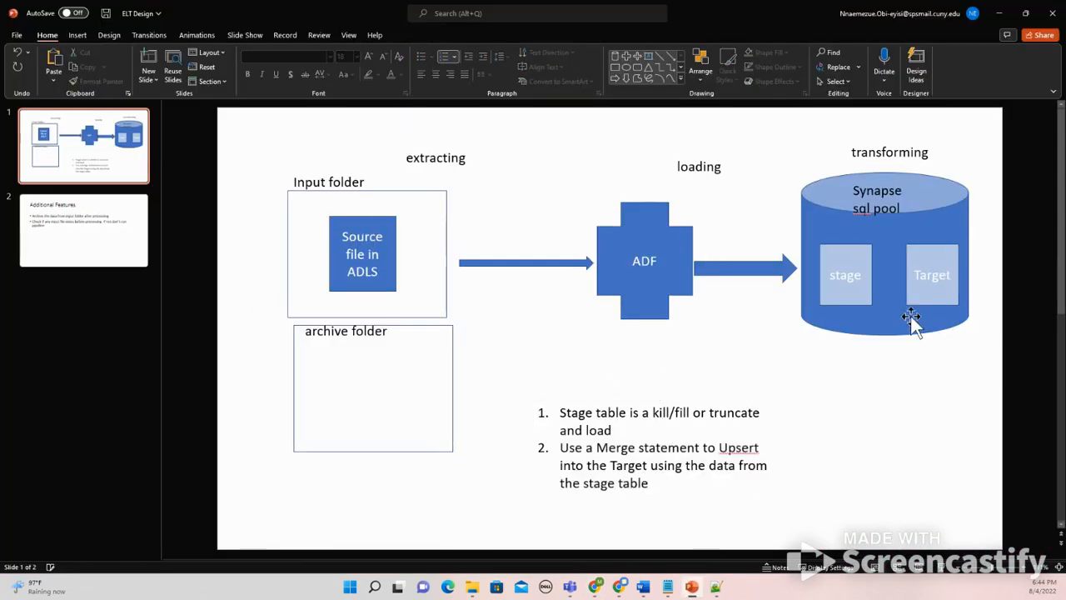
pyautogui.click(96, 238)
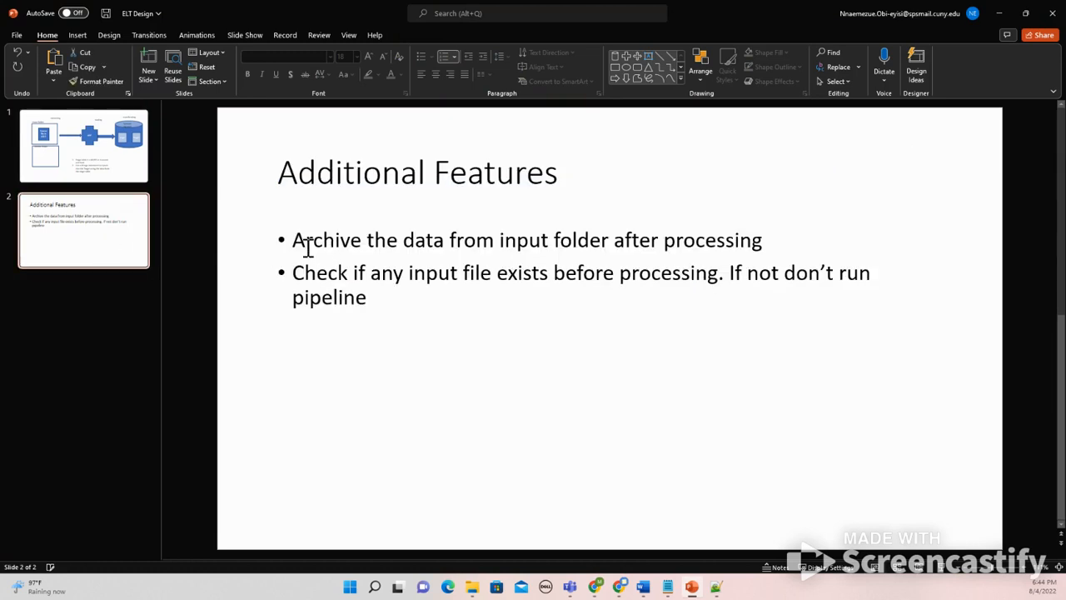
pyautogui.moveTo(305, 245); pyautogui.dragTo(673, 254)
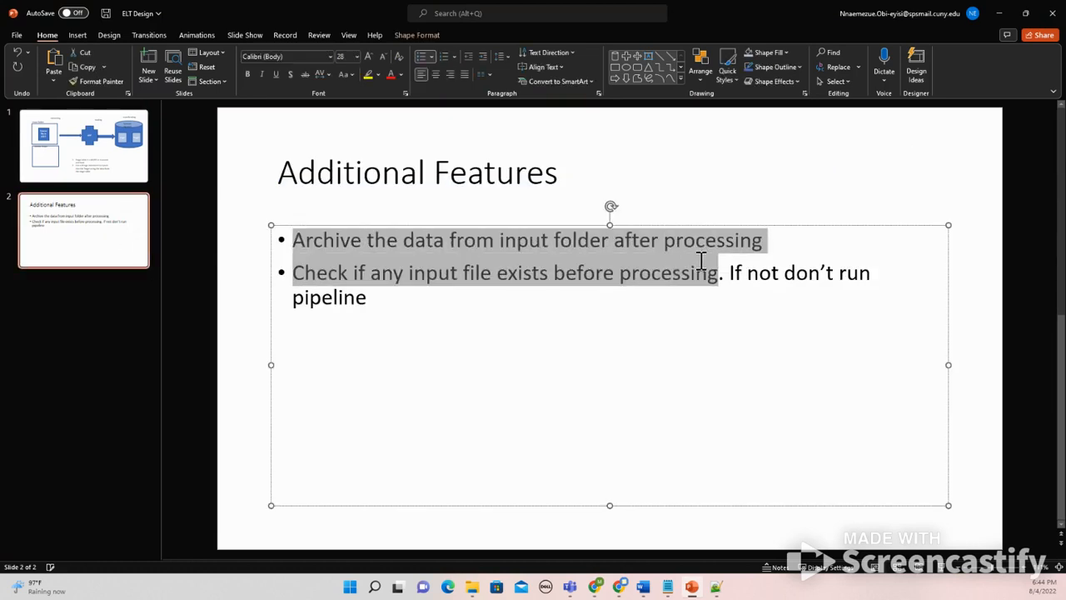
pyautogui.click(482, 291)
pyautogui.tripleClick(323, 271)
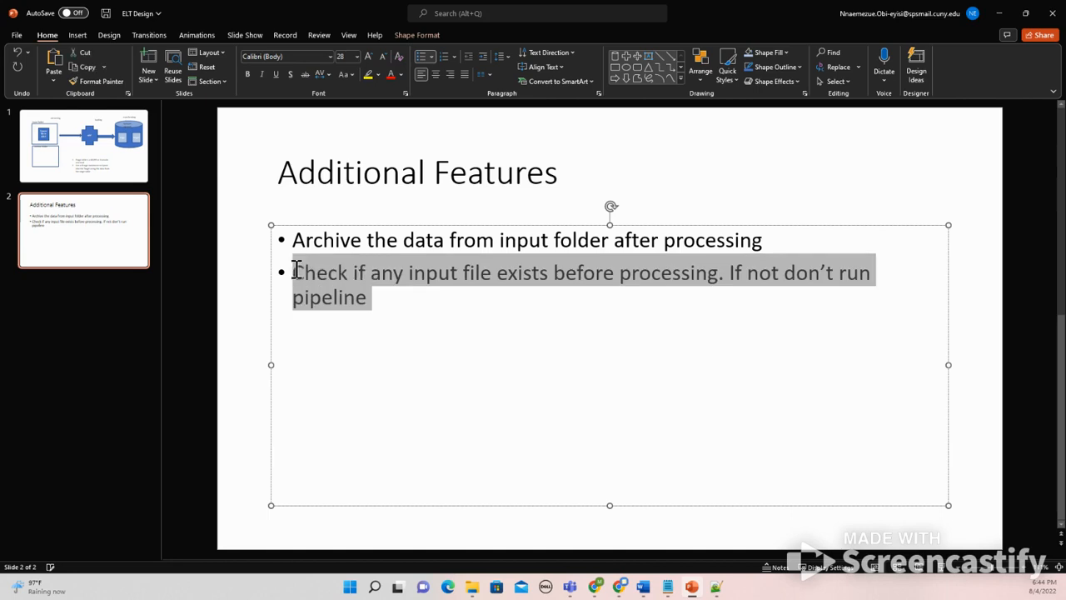
pyautogui.click(388, 307)
pyautogui.tripleClick(298, 273)
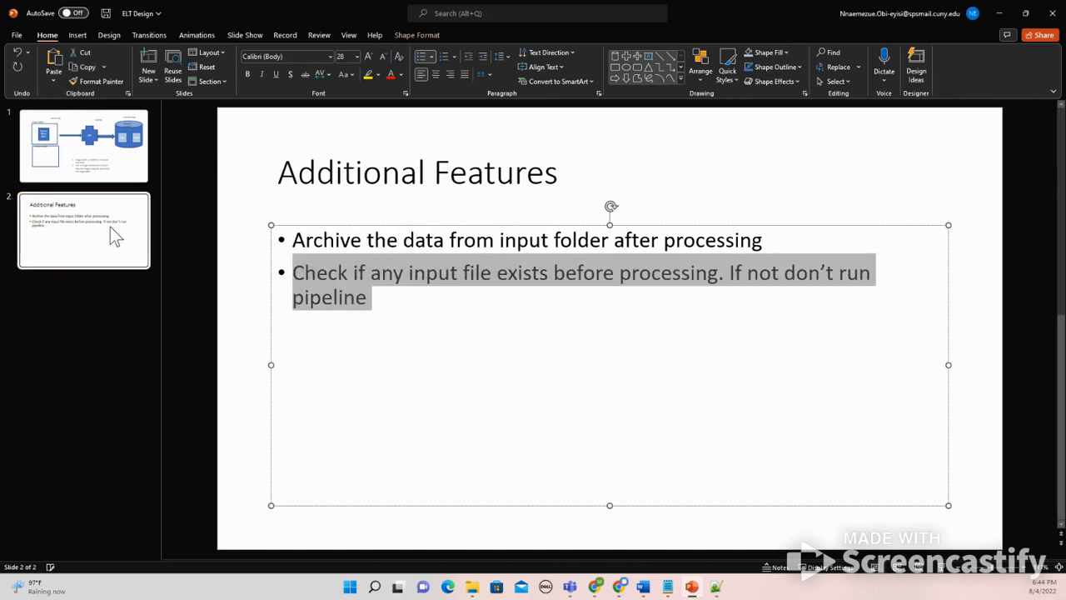
# Step: Return to the architecture diagram slide and examine the stage table shape and the note about the Merge statement
pyautogui.click(83, 230)
pyautogui.click(76, 174)
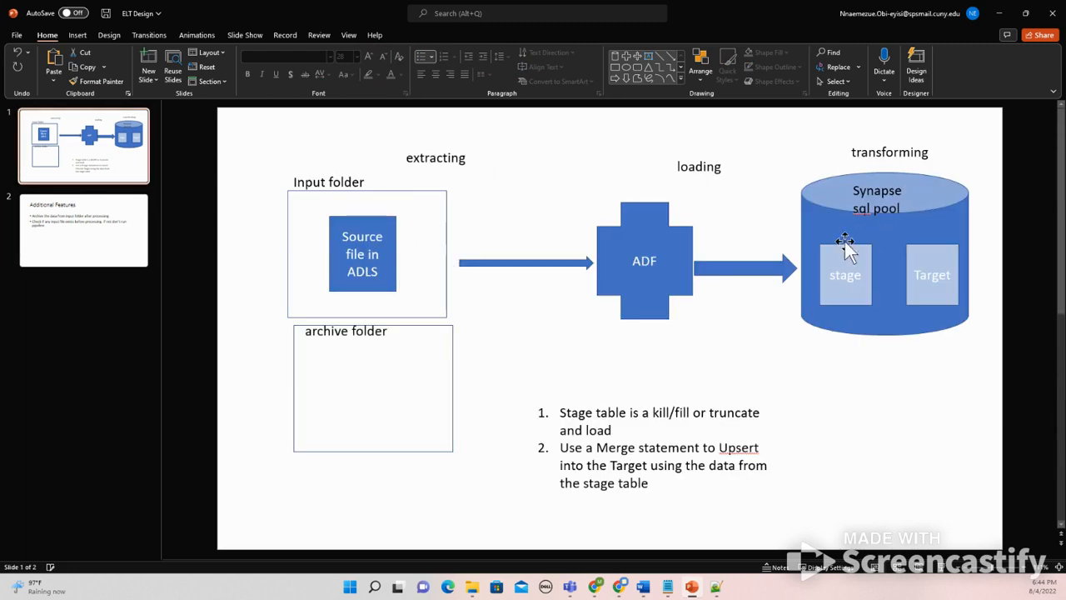
pyautogui.click(842, 274)
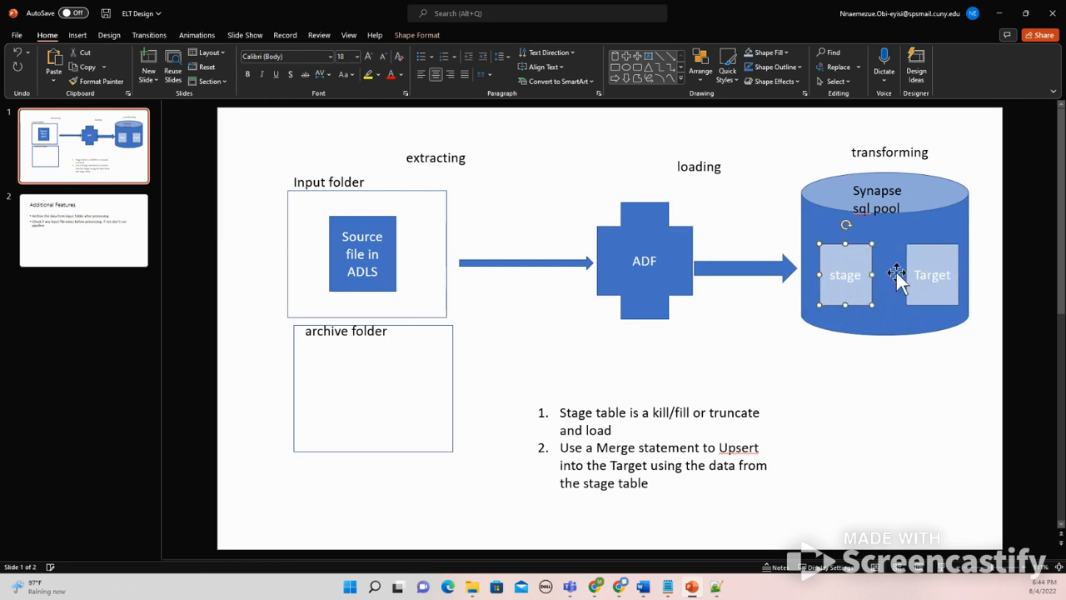
pyautogui.click(637, 458)
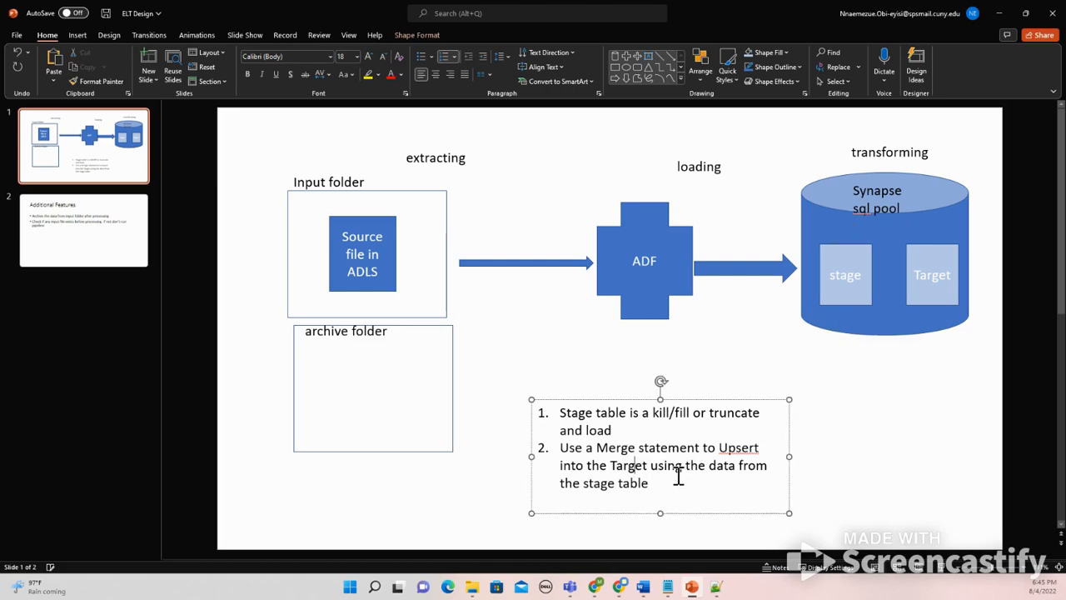